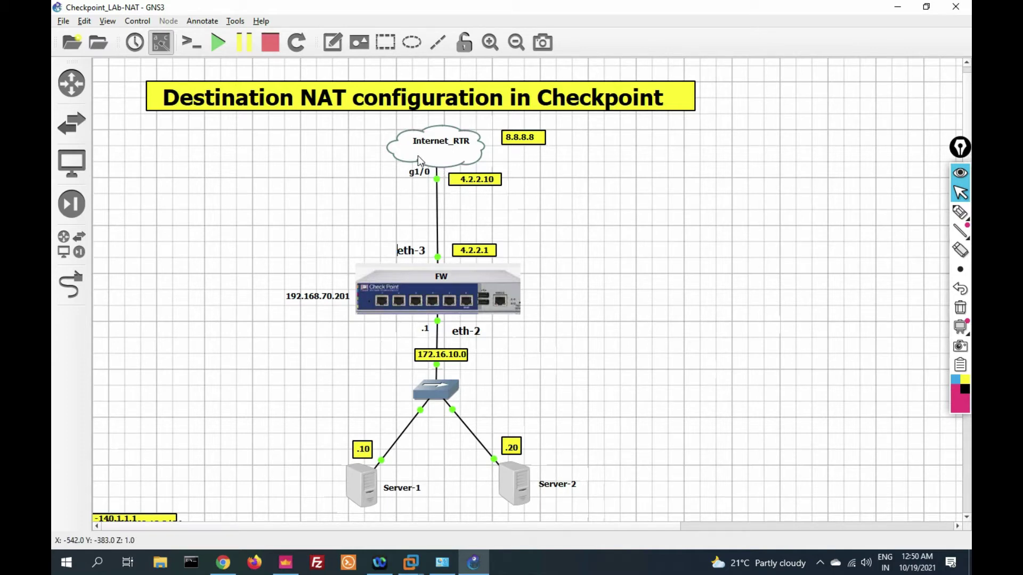
# Select the router, firewall, switch and both servers along with their address labels
pyautogui.moveTo(373, 129); pyautogui.dragTo(501, 184)
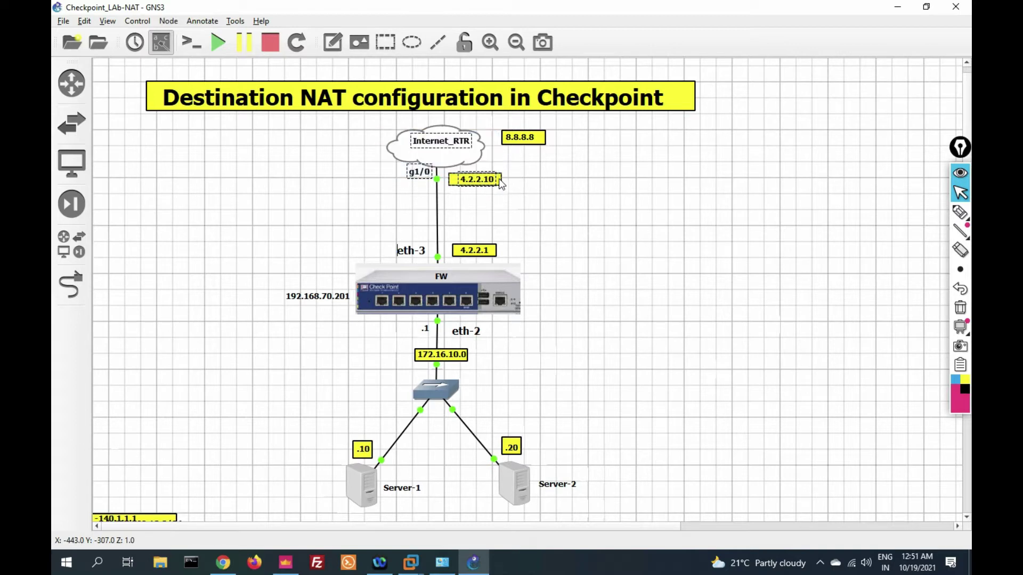
pyautogui.moveTo(350, 276); pyautogui.dragTo(540, 328)
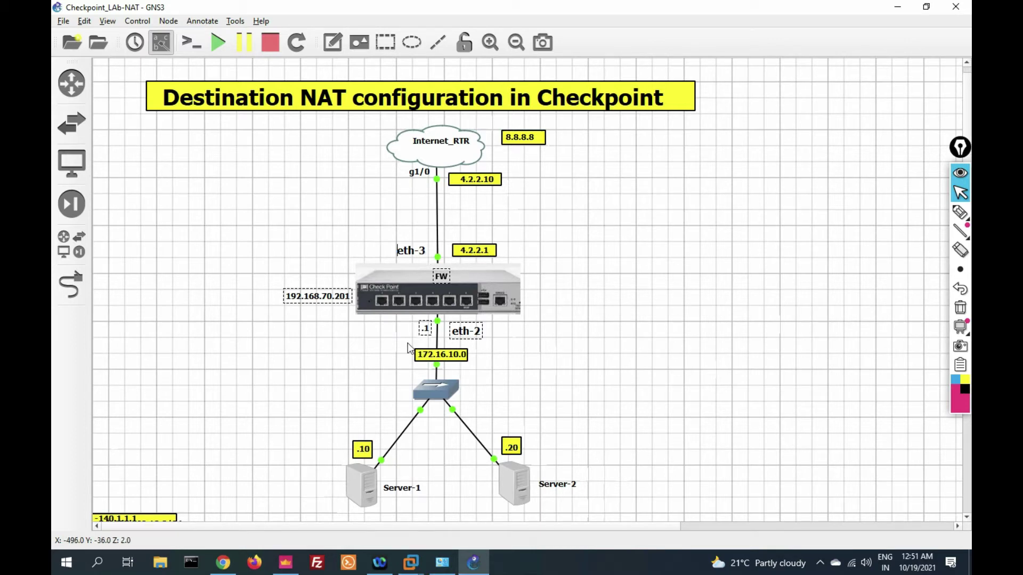
pyautogui.moveTo(337, 337); pyautogui.dragTo(585, 520)
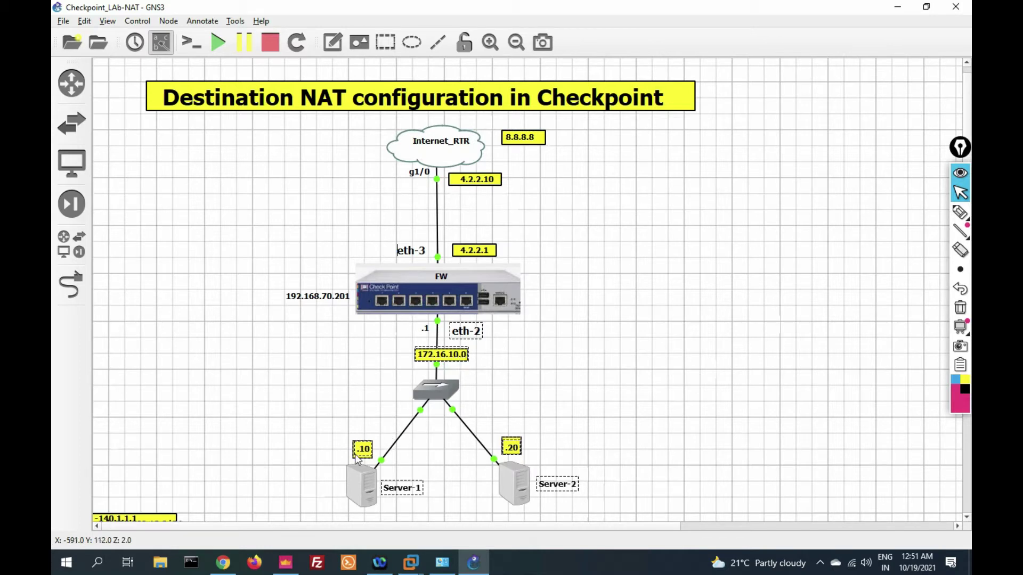
pyautogui.moveTo(335, 461); pyautogui.dragTo(431, 507)
pyautogui.moveTo(480, 451); pyautogui.dragTo(618, 514)
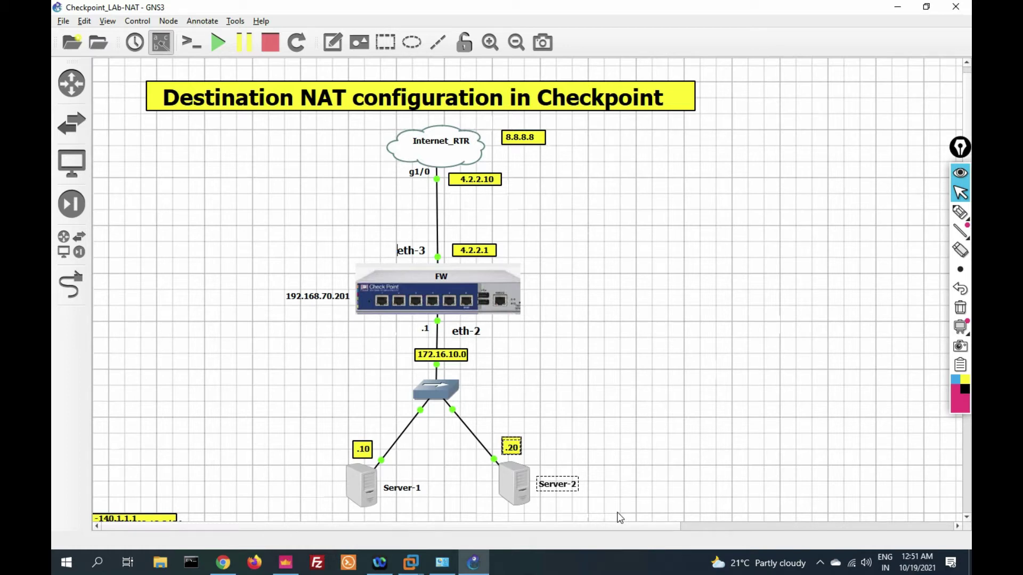
# Switch to the freehand pen and handwrite Task-1 left of the diagram
pyautogui.hotkey('ctrl', 'F2')
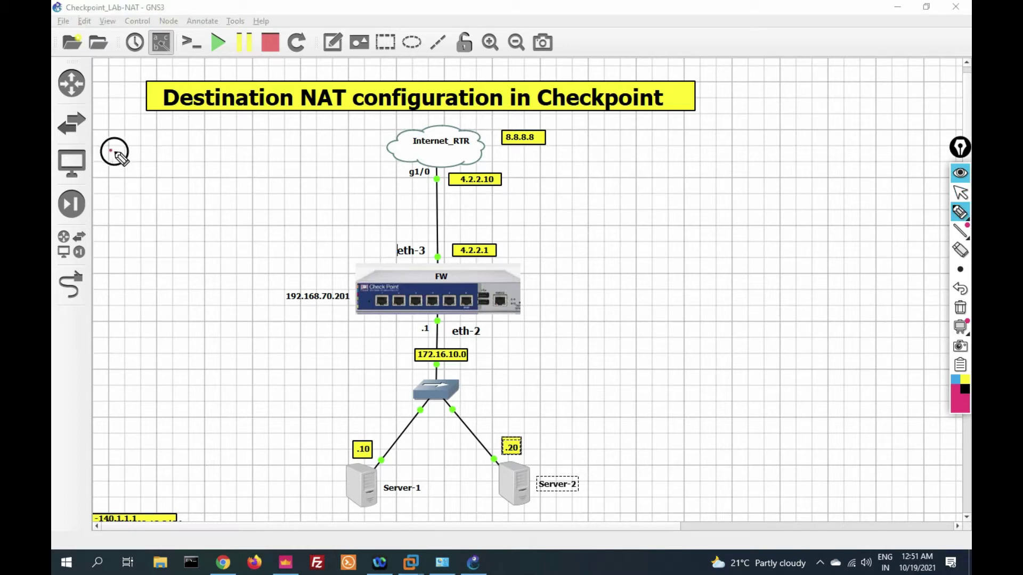
pyautogui.moveTo(109, 150)
pyautogui.mouseDown()
pyautogui.moveTo(146, 153)
pyautogui.moveTo(132, 184)
pyautogui.moveTo(168, 187)
pyautogui.mouseUp()
pyautogui.moveTo(171, 164); pyautogui.dragTo(189, 184)
pyautogui.moveTo(193, 176); pyautogui.dragTo(203, 174)
pyautogui.moveTo(222, 160); pyautogui.dragTo(217, 183)
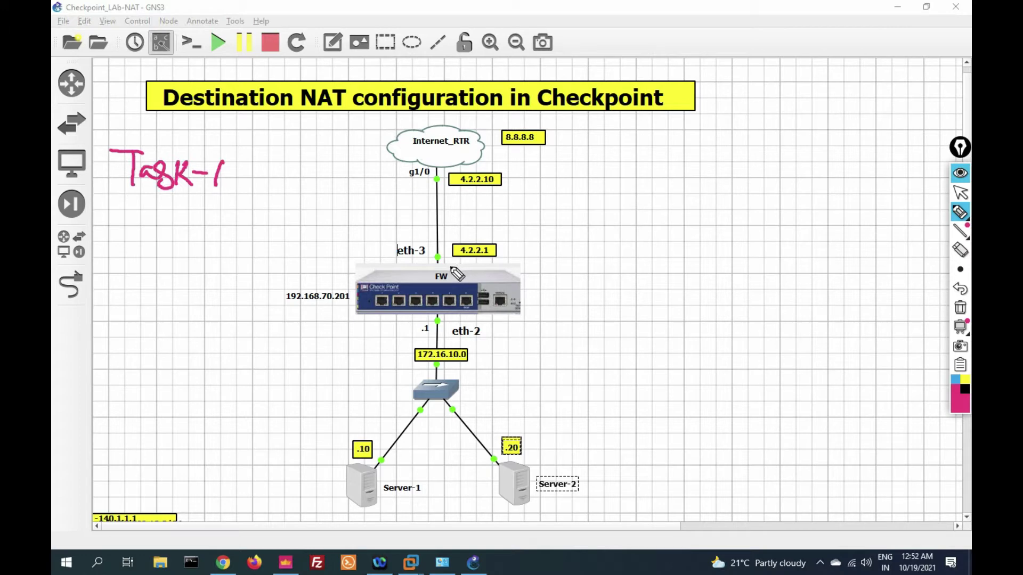
# Sketch a traffic arrow from the router toward 4.2.2.1 and Server-1, then undo it
pyautogui.click(477, 155)
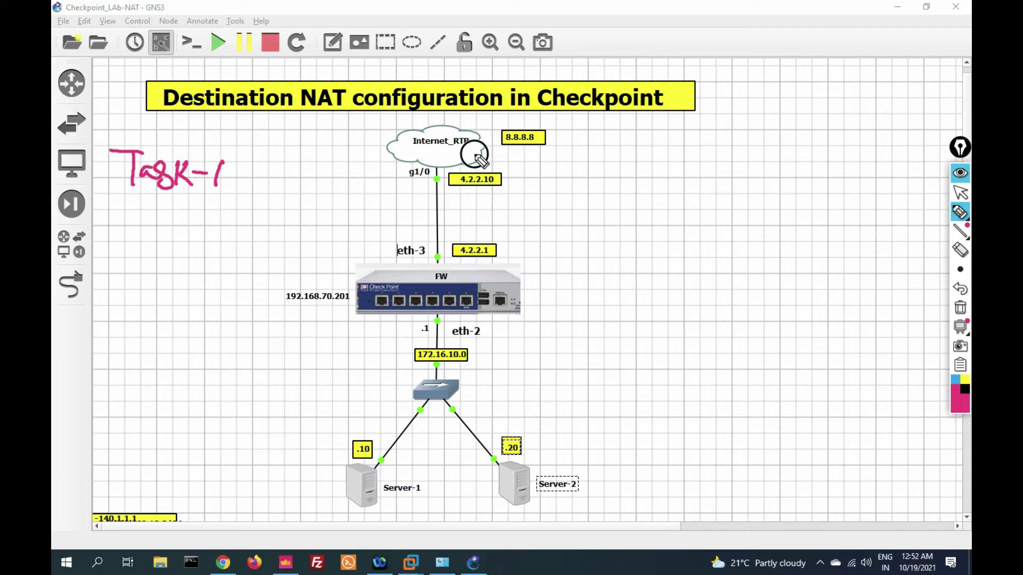
pyautogui.moveTo(474, 152)
pyautogui.mouseDown()
pyautogui.moveTo(451, 238)
pyautogui.moveTo(472, 228)
pyautogui.moveTo(370, 409)
pyautogui.moveTo(399, 394)
pyautogui.mouseUp()
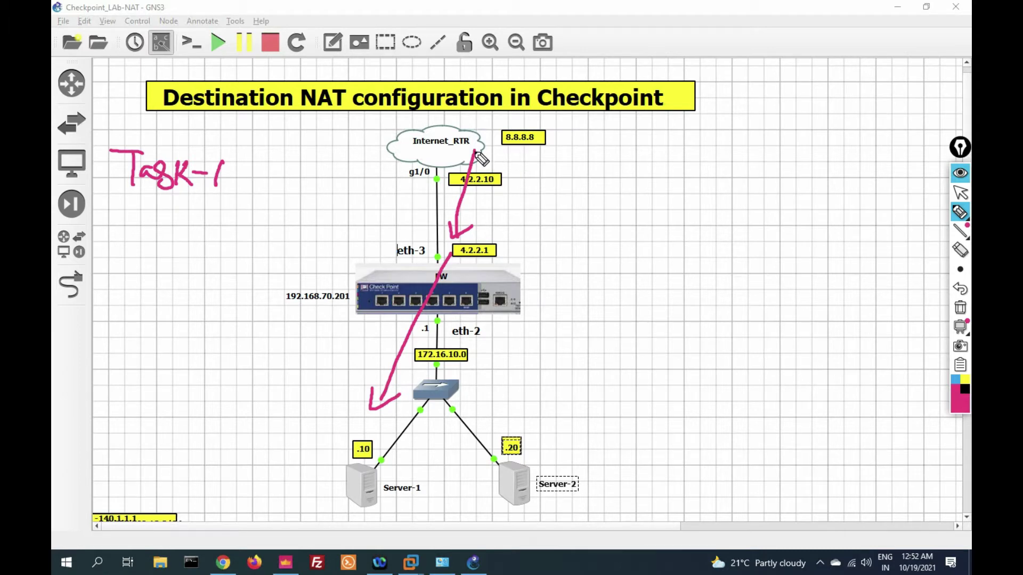
pyautogui.click(469, 170)
pyautogui.moveTo(469, 170)
pyautogui.mouseDown()
pyautogui.moveTo(450, 235)
pyautogui.moveTo(472, 228)
pyautogui.mouseUp()
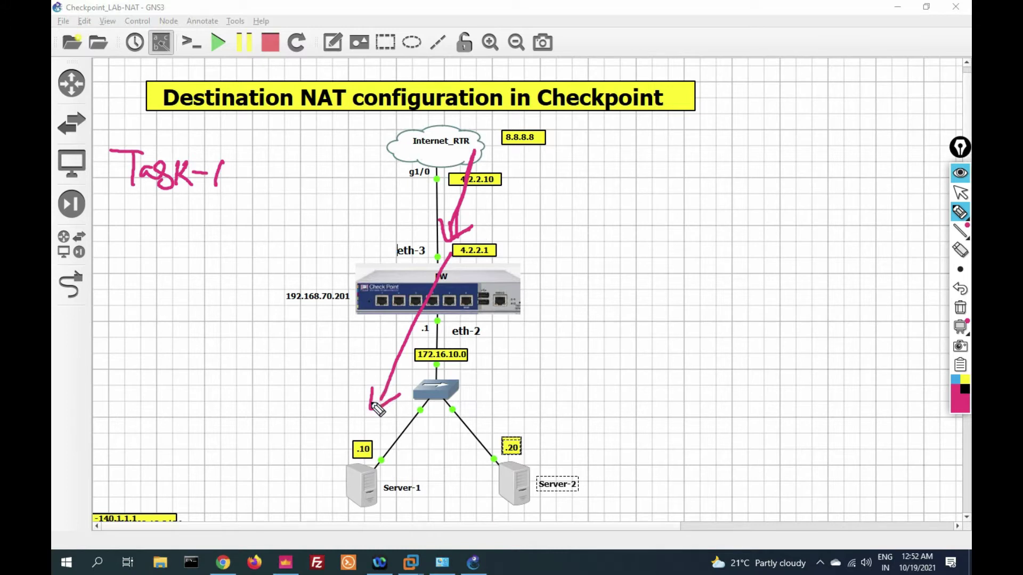
pyautogui.moveTo(354, 428); pyautogui.dragTo(385, 422)
pyautogui.hotkey('ctrl', 'z')
pyautogui.hotkey('ctrl', 'z')
pyautogui.hotkey('ctrl', 'z')
# Handwrite Task-2 below Task-1
pyautogui.moveTo(118, 217)
pyautogui.mouseDown()
pyautogui.moveTo(152, 215)
pyautogui.moveTo(132, 245)
pyautogui.mouseUp()
pyautogui.moveTo(142, 230); pyautogui.dragTo(196, 241)
pyautogui.moveTo(200, 228); pyautogui.dragTo(210, 227)
pyautogui.moveTo(214, 219); pyautogui.dragTo(242, 237)
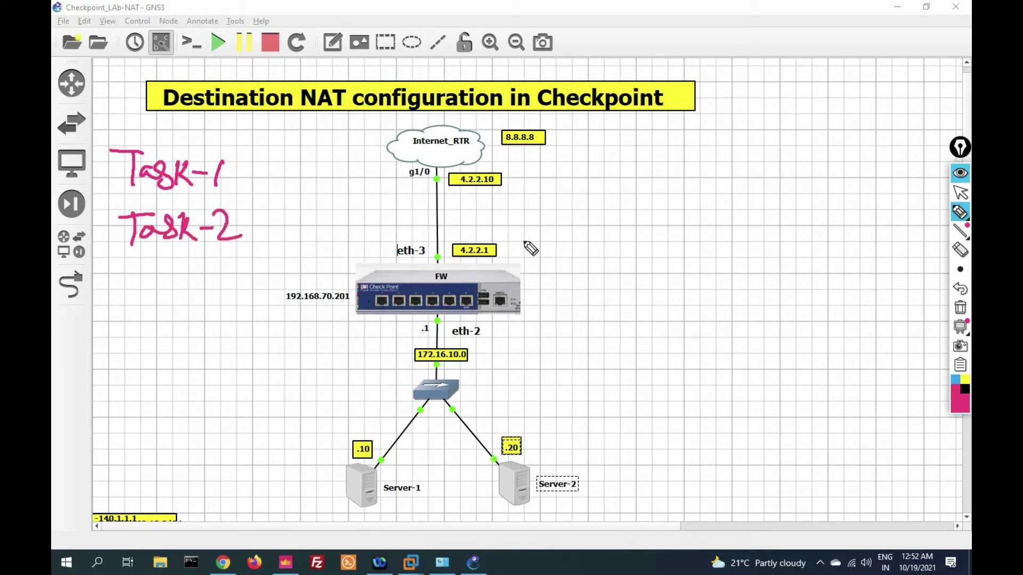
# Write the first public address beside eth-3 with arrows leading down to Server-1
pyautogui.click(336, 228)
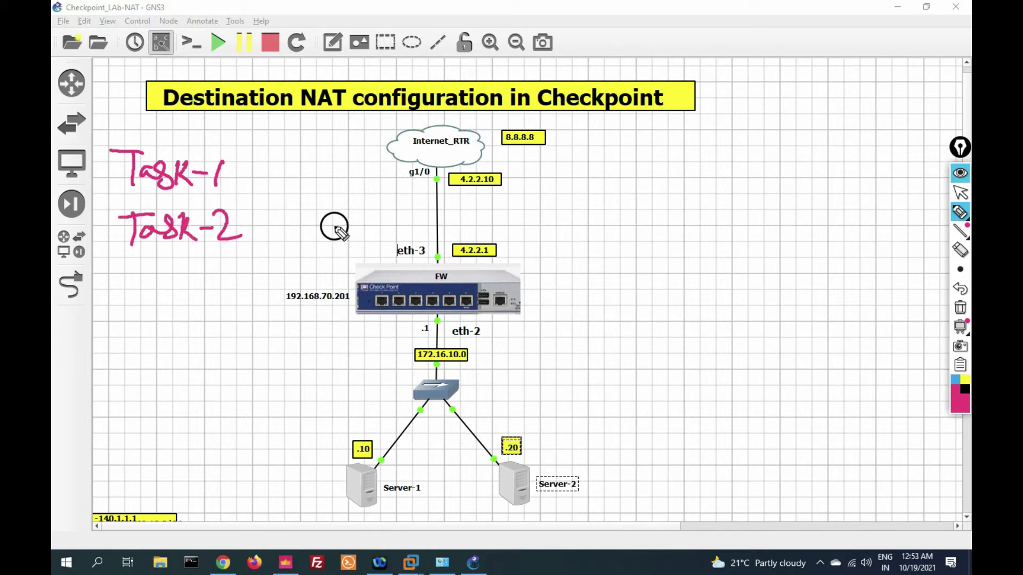
pyautogui.moveTo(334, 225)
pyautogui.mouseDown()
pyautogui.moveTo(346, 242)
pyautogui.moveTo(403, 240)
pyautogui.moveTo(424, 228)
pyautogui.mouseUp()
pyautogui.click(353, 235)
pyautogui.click(376, 236)
pyautogui.click(397, 236)
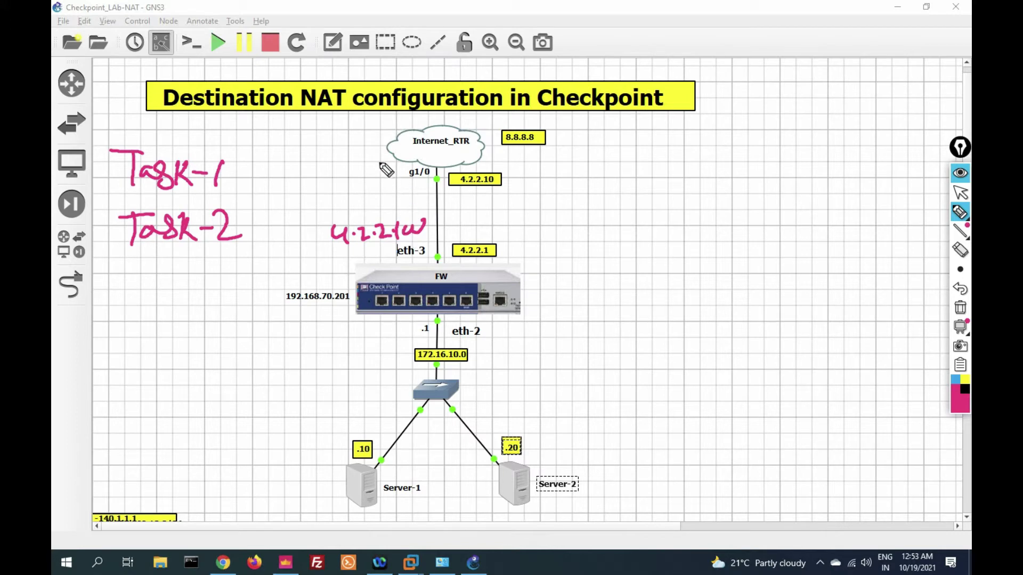
pyautogui.moveTo(362, 130); pyautogui.dragTo(364, 211)
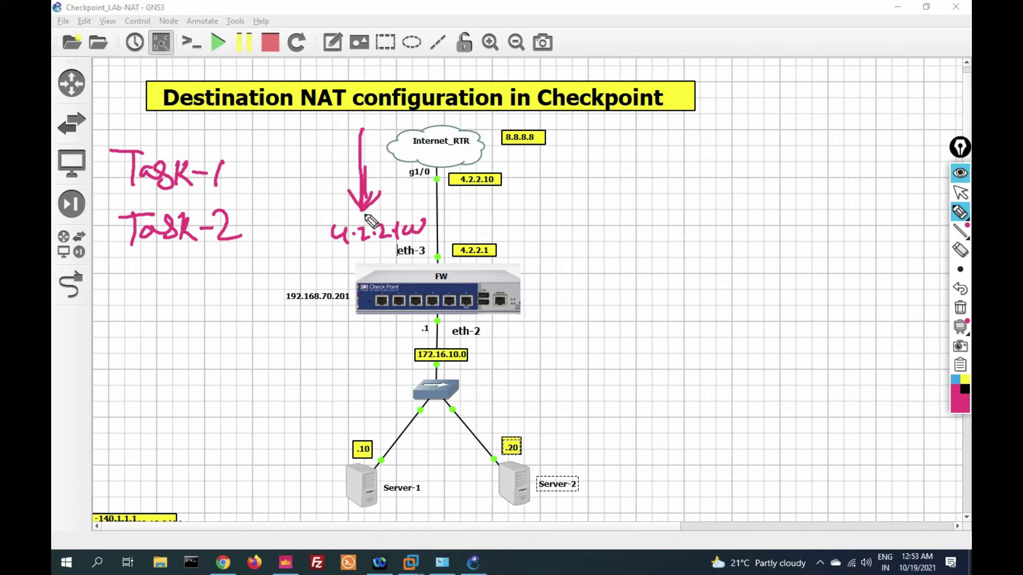
pyautogui.moveTo(352, 251)
pyautogui.mouseDown()
pyautogui.moveTo(329, 449)
pyautogui.moveTo(319, 458)
pyautogui.moveTo(339, 436)
pyautogui.mouseUp()
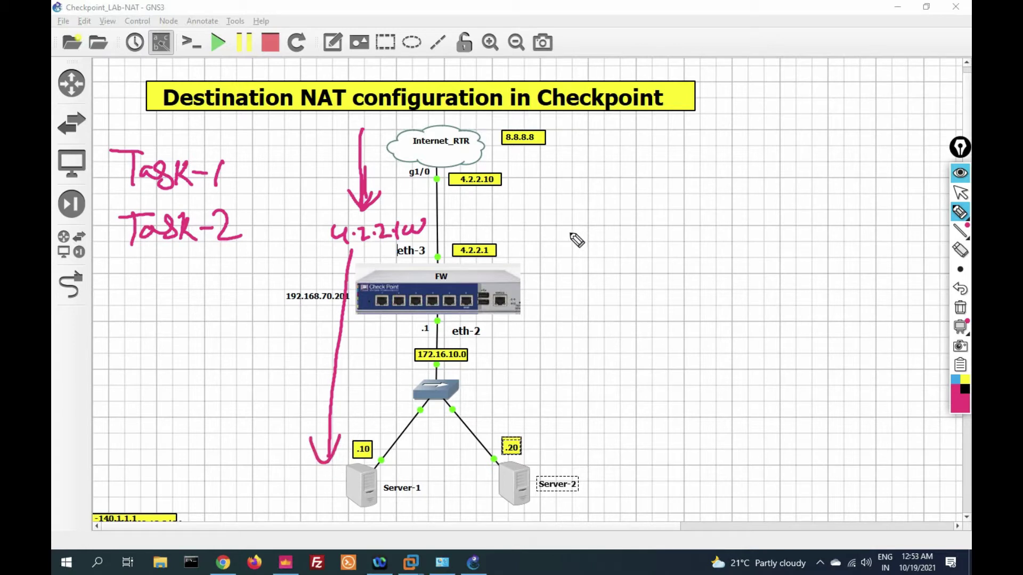
# Write 4.2.2.101 beside the router link and arrow it down to Server-2
pyautogui.moveTo(478, 212)
pyautogui.mouseDown()
pyautogui.moveTo(479, 238)
pyautogui.moveTo(498, 244)
pyautogui.moveTo(557, 241)
pyautogui.moveTo(572, 214)
pyautogui.moveTo(585, 238)
pyautogui.mouseUp()
pyautogui.click(501, 234)
pyautogui.click(531, 237)
pyautogui.click(552, 238)
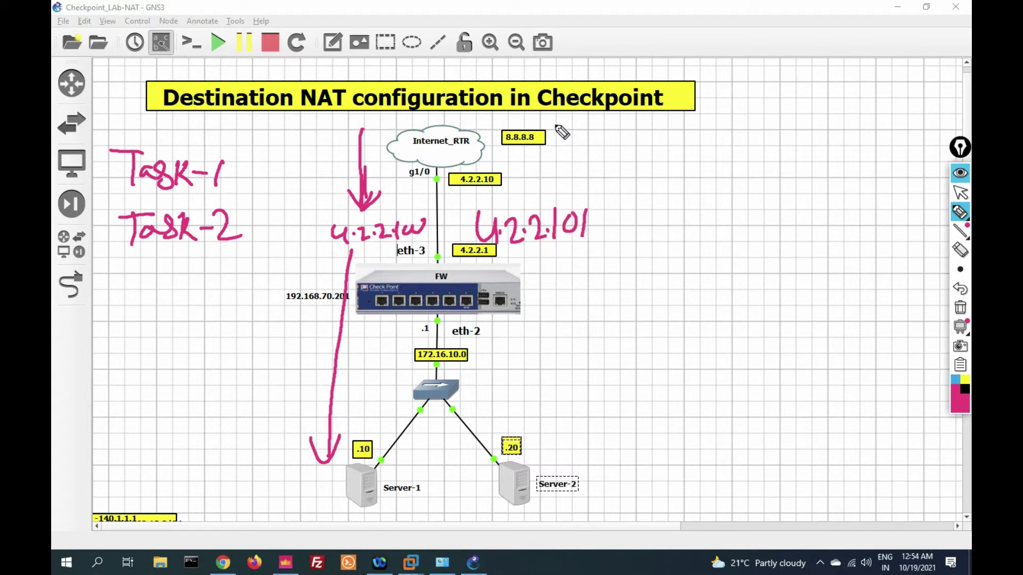
pyautogui.moveTo(555, 121)
pyautogui.mouseDown()
pyautogui.moveTo(541, 201)
pyautogui.moveTo(557, 184)
pyautogui.mouseUp()
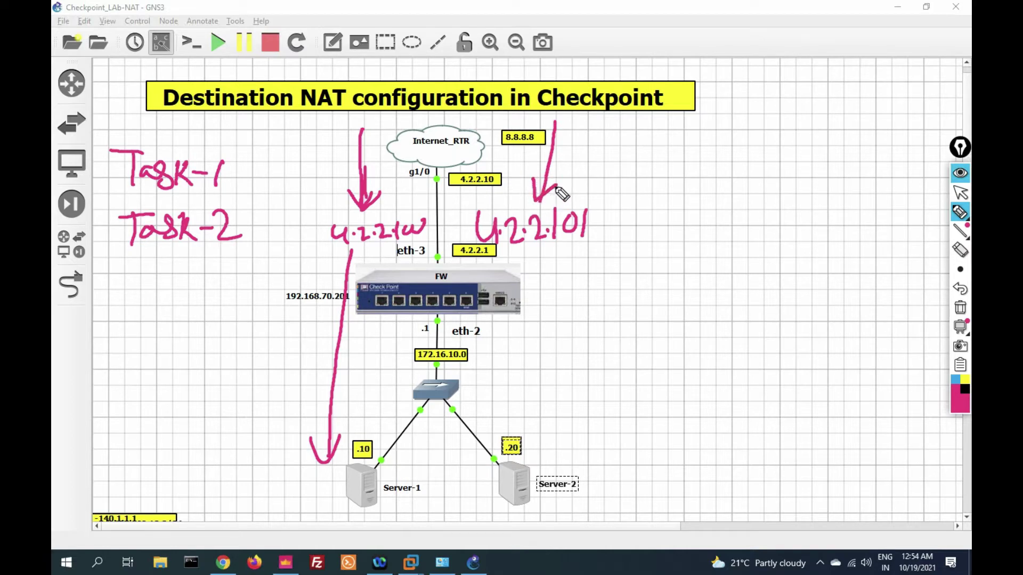
pyautogui.moveTo(510, 251)
pyautogui.mouseDown()
pyautogui.moveTo(564, 250)
pyautogui.moveTo(542, 262)
pyautogui.moveTo(554, 453)
pyautogui.moveTo(572, 432)
pyautogui.mouseUp()
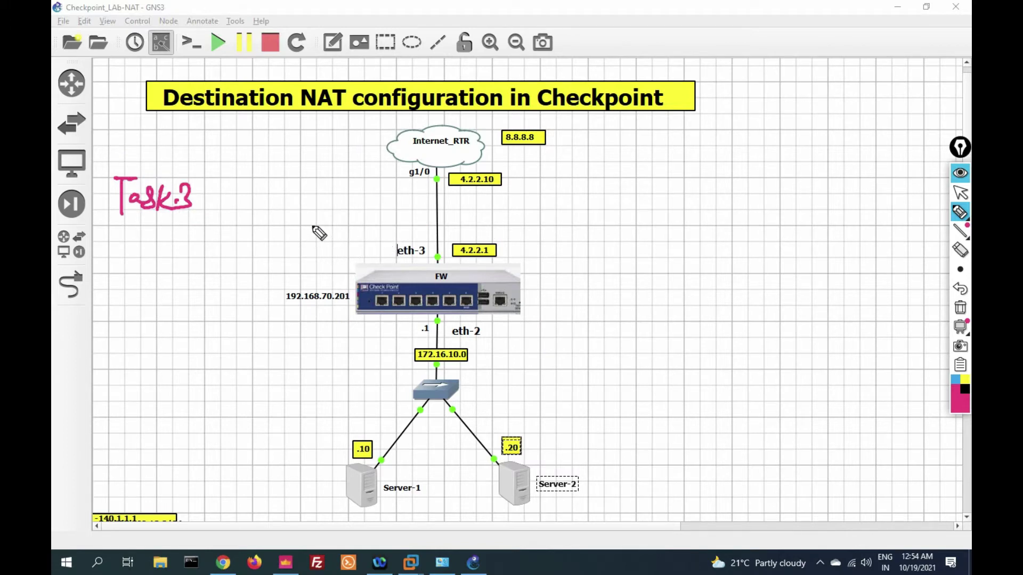
# Handwrite the first 4.2.2.1 port-mapping note left of eth-3
pyautogui.moveTo(326, 228)
pyautogui.mouseDown()
pyautogui.moveTo(365, 242)
pyautogui.moveTo(409, 233)
pyautogui.moveTo(402, 229)
pyautogui.moveTo(433, 238)
pyautogui.mouseUp()
pyautogui.click(350, 231)
pyautogui.click(350, 239)
pyautogui.click(372, 238)
pyautogui.click(383, 239)
pyautogui.click(393, 240)
pyautogui.click(437, 236)
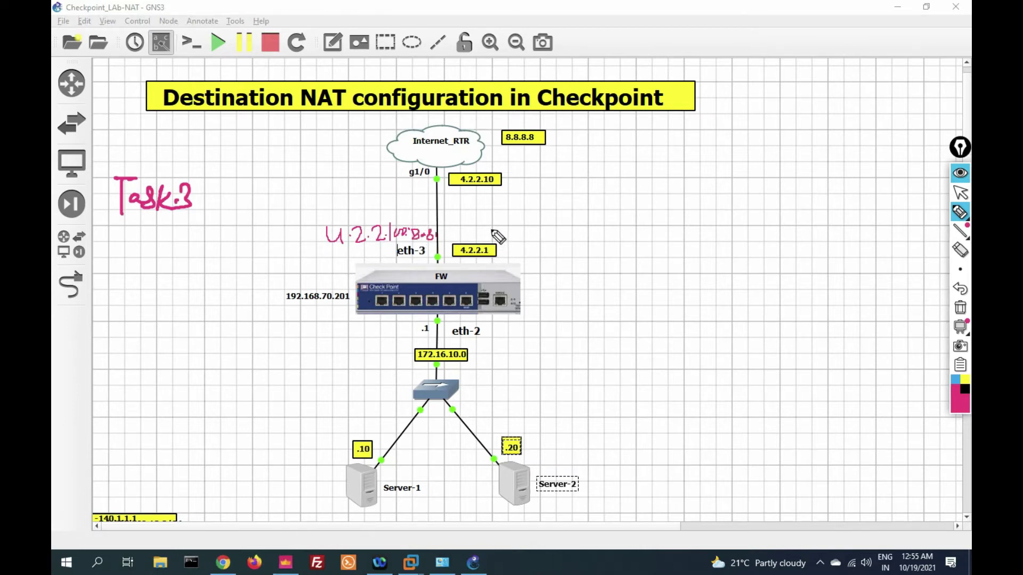
# Handwrite the second 4.2.2.1 port-mapping note on the right
pyautogui.moveTo(474, 227)
pyautogui.mouseDown()
pyautogui.moveTo(481, 239)
pyautogui.moveTo(548, 228)
pyautogui.moveTo(584, 240)
pyautogui.mouseUp()
pyautogui.click(488, 231)
pyautogui.click(496, 239)
pyautogui.click(512, 240)
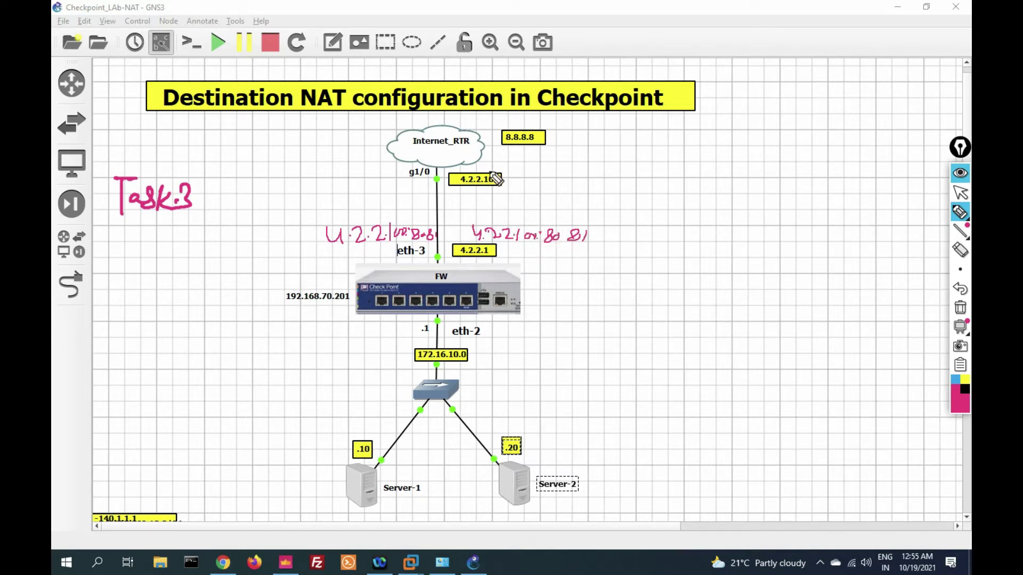
# Draw arrows from the two port notes down to Server-1 and Server-2
pyautogui.moveTo(366, 134)
pyautogui.mouseDown()
pyautogui.moveTo(363, 209)
pyautogui.moveTo(375, 204)
pyautogui.mouseUp()
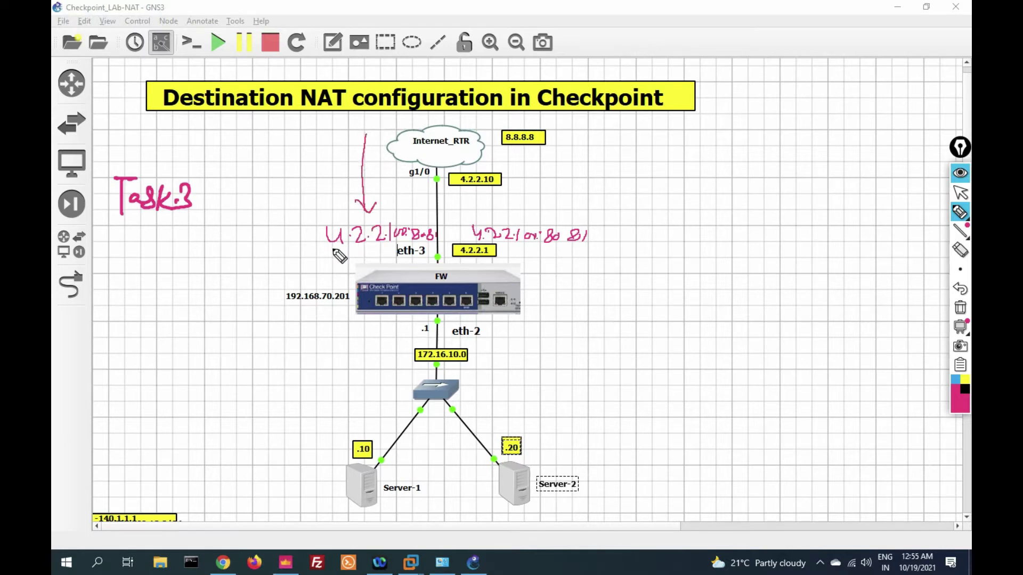
pyautogui.moveTo(328, 250)
pyautogui.mouseDown()
pyautogui.moveTo(425, 254)
pyautogui.moveTo(367, 273)
pyautogui.moveTo(332, 440)
pyautogui.mouseUp()
pyautogui.moveTo(333, 440); pyautogui.dragTo(349, 409)
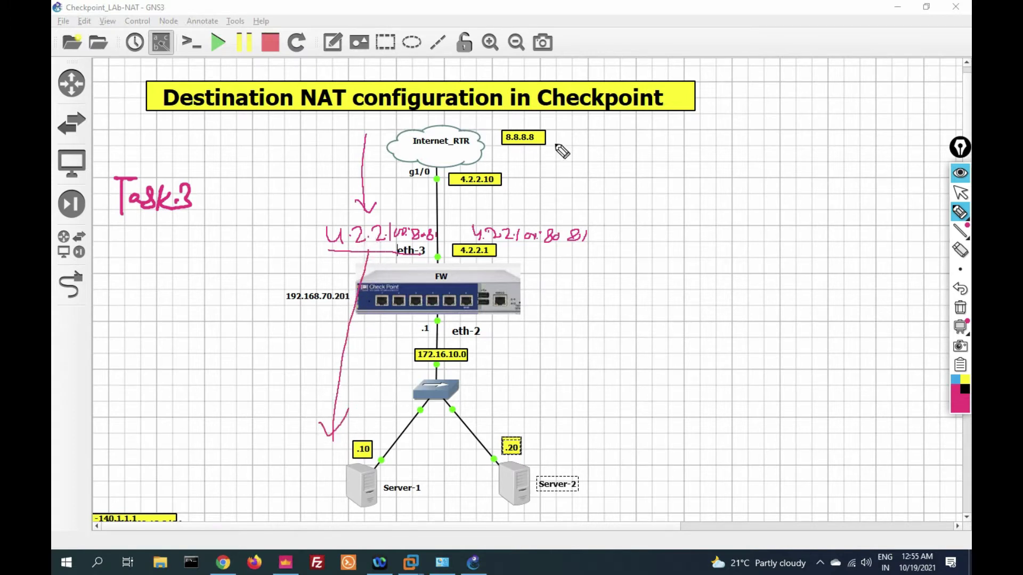
pyautogui.moveTo(543, 167)
pyautogui.mouseDown()
pyautogui.moveTo(536, 220)
pyautogui.moveTo(550, 206)
pyautogui.mouseUp()
pyautogui.moveTo(533, 248); pyautogui.dragTo(542, 445)
pyautogui.moveTo(531, 427); pyautogui.dragTo(542, 445)
pyautogui.moveTo(542, 445); pyautogui.dragTo(552, 426)
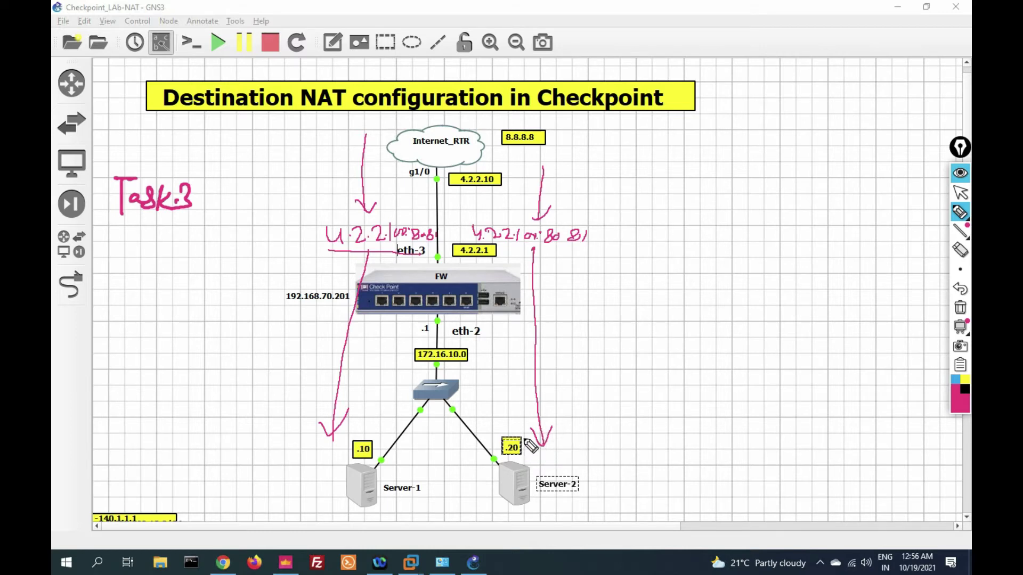
# Clear the sketches, write Task-1, circle 4.2.2.1 toward Server-1, then clear and exit drawing
pyautogui.click(960, 307)
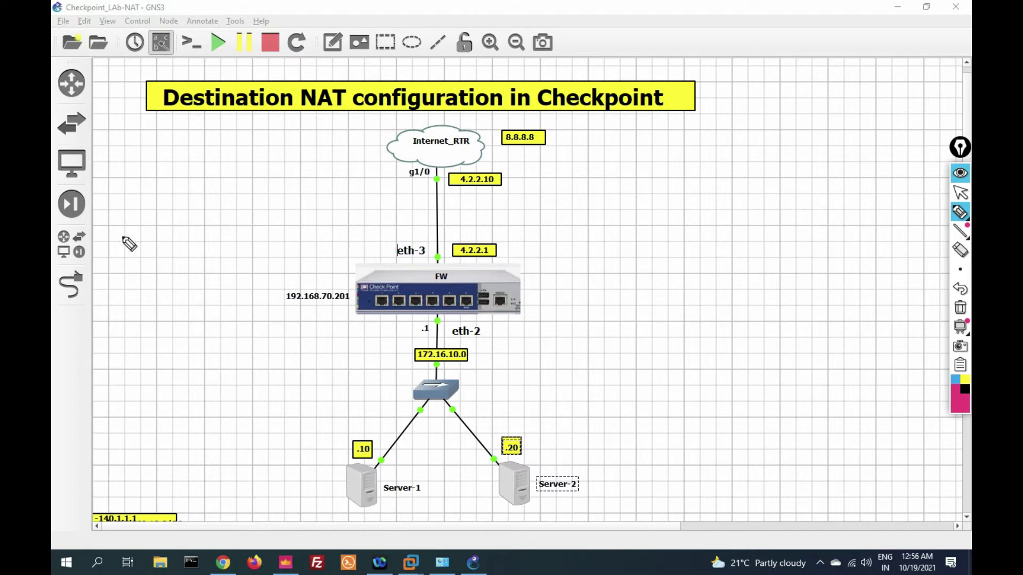
pyautogui.moveTo(105, 176); pyautogui.dragTo(173, 192)
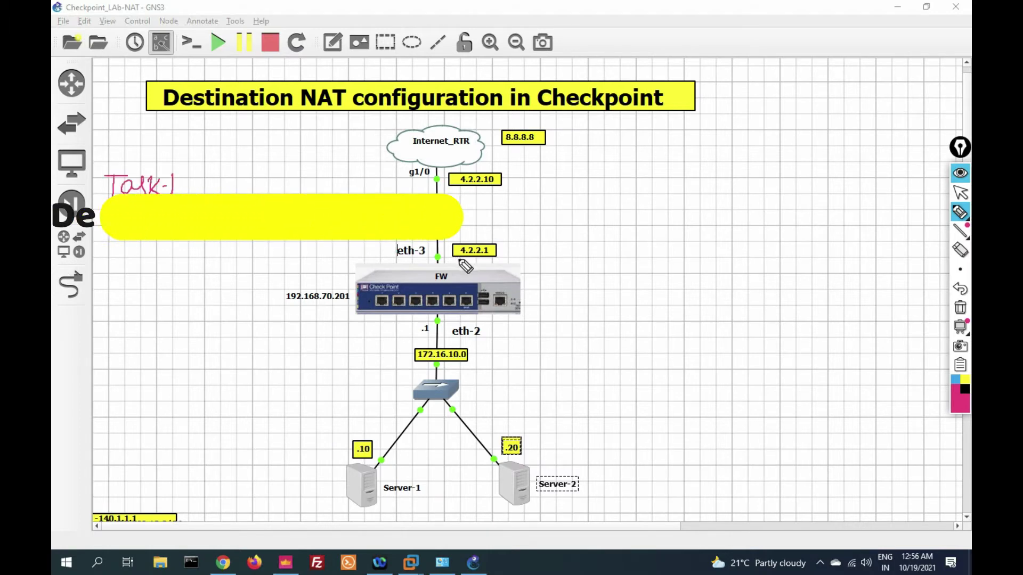
pyautogui.moveTo(457, 260)
pyautogui.mouseDown()
pyautogui.moveTo(504, 260)
pyautogui.moveTo(465, 241)
pyautogui.moveTo(454, 256)
pyautogui.mouseUp()
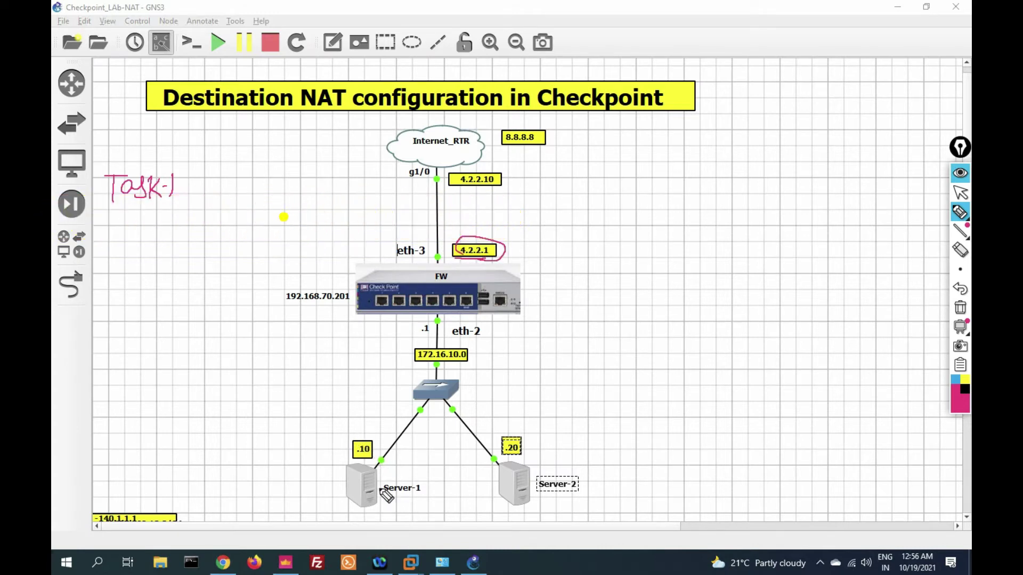
pyautogui.moveTo(380, 494); pyautogui.dragTo(420, 497)
pyautogui.press('Escape')
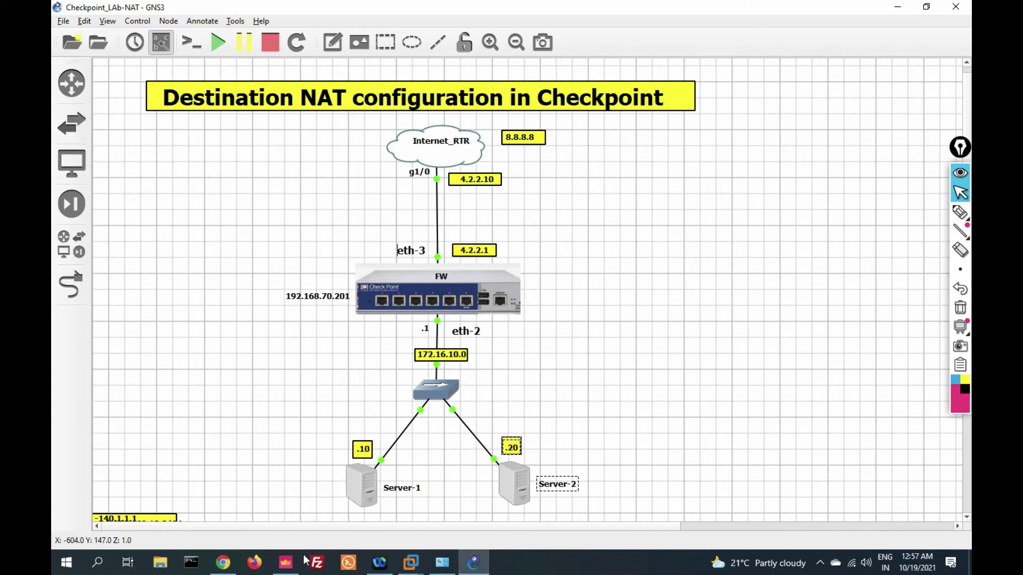
# In SmartConsole, check the gateways list, view the empty NAT rule base, then return to GNS3
pyautogui.click(287, 566)
pyautogui.hotkey('ctrl', '1')
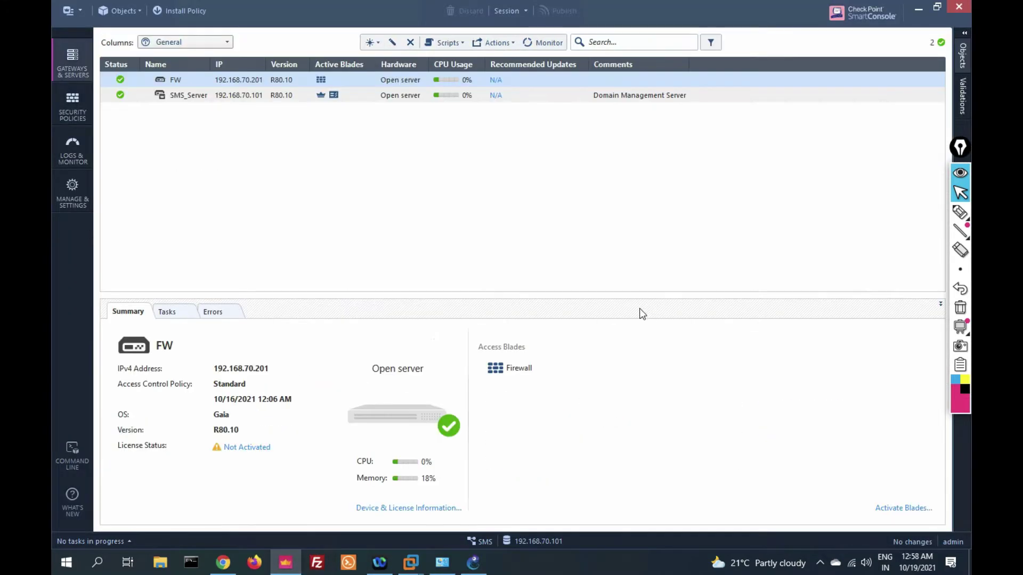
pyautogui.click(184, 96)
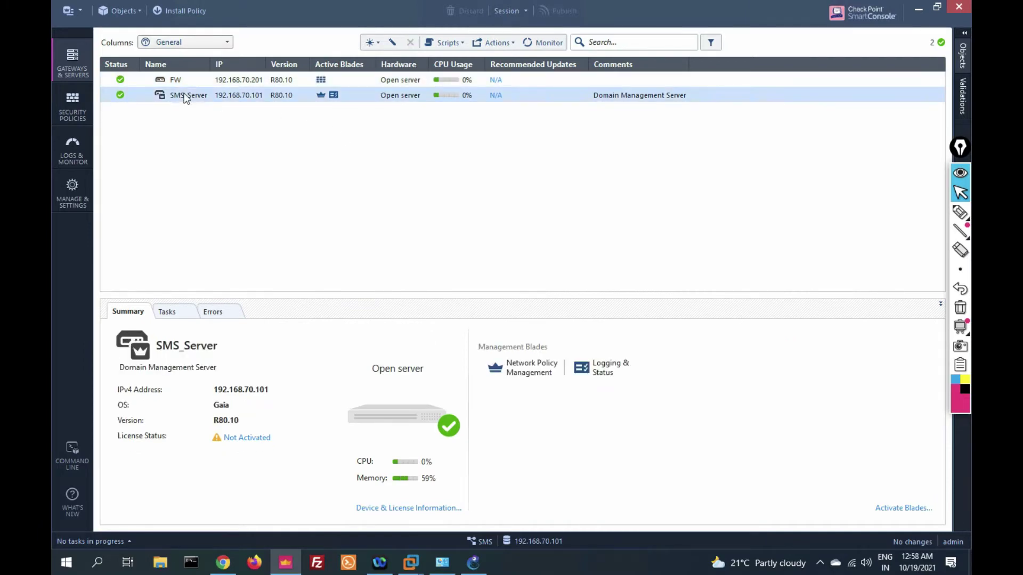
pyautogui.click(71, 103)
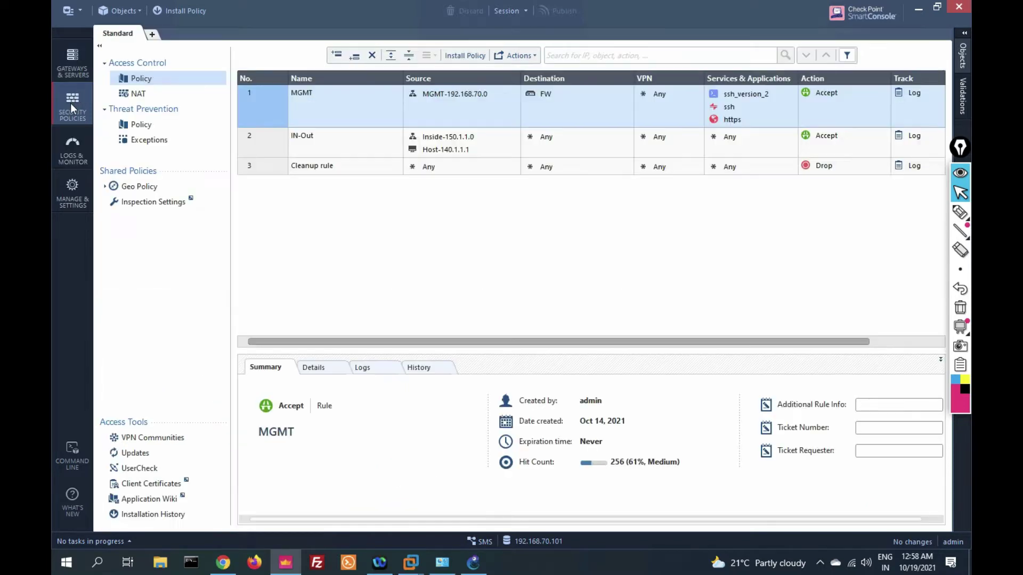
pyautogui.click(139, 94)
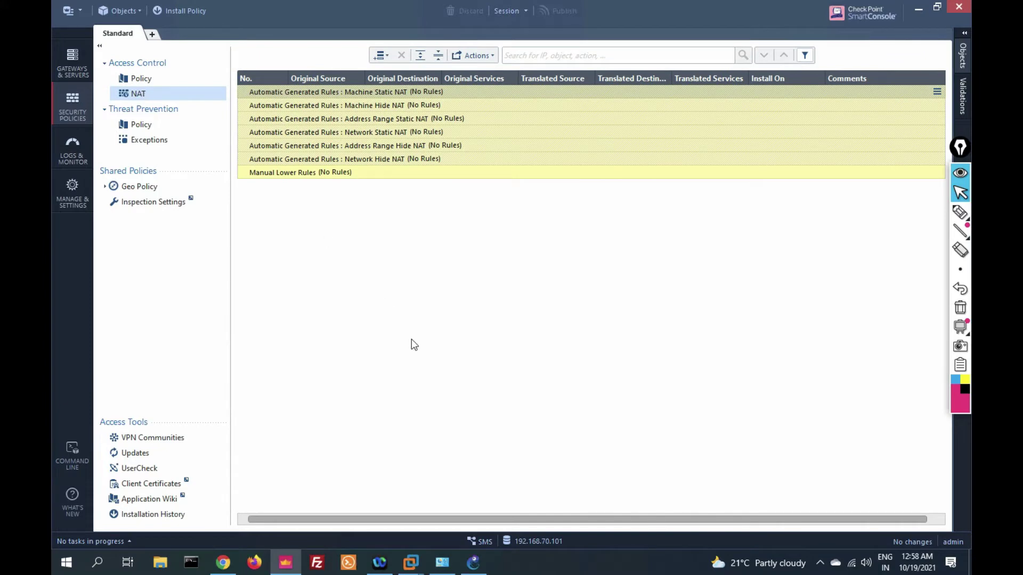
pyautogui.hotkey('alt', 'Tab')
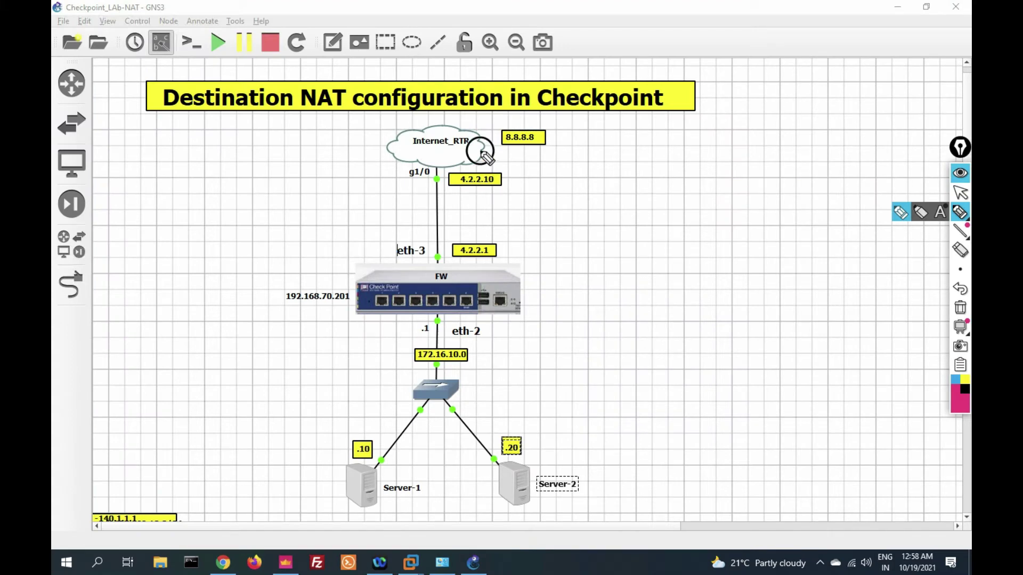
# Trace the router-to-4.2.2.1 traffic path on the topology, then clear the stroke
pyautogui.moveTo(480, 151)
pyautogui.mouseDown()
pyautogui.moveTo(487, 236)
pyautogui.moveTo(425, 354)
pyautogui.moveTo(394, 445)
pyautogui.moveTo(408, 441)
pyautogui.mouseUp()
pyautogui.hotkey('ctrl', 'shift', 'c')
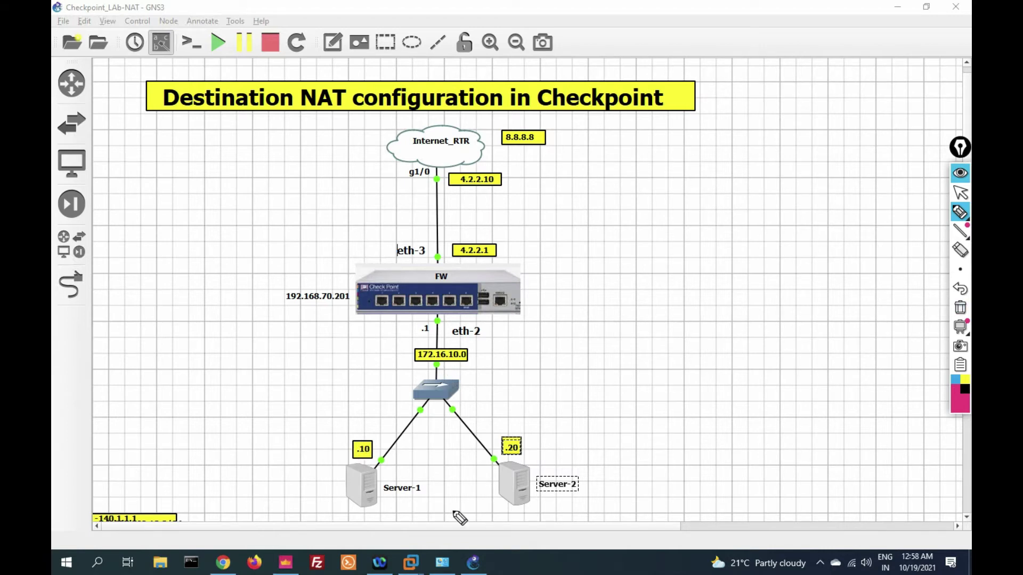
pyautogui.click(960, 192)
# Insert a manual NAT rule above the automatic rules with original destination Host-4.2.2.1
pyautogui.click(285, 563)
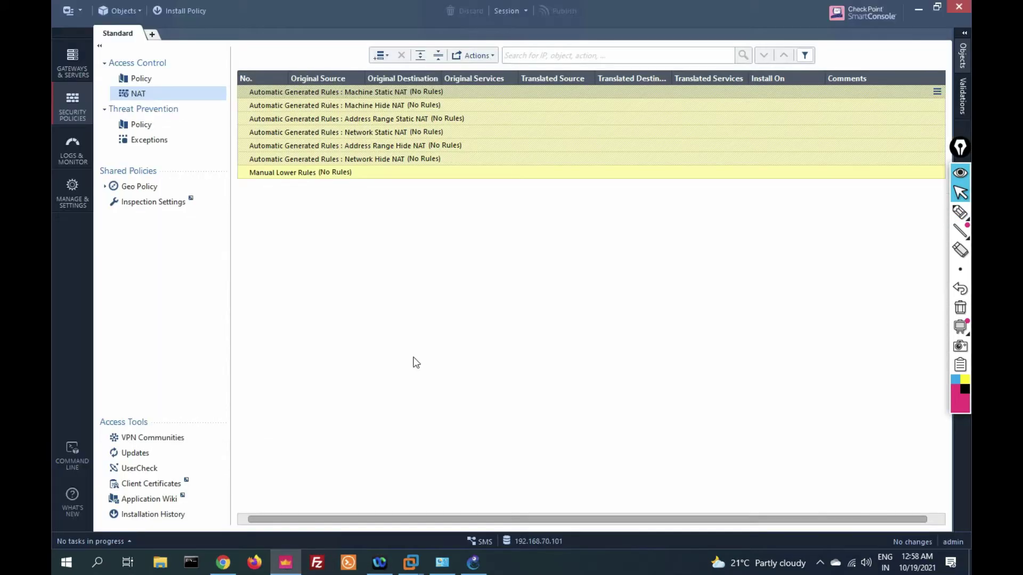
pyautogui.click(375, 54)
pyautogui.click(394, 124)
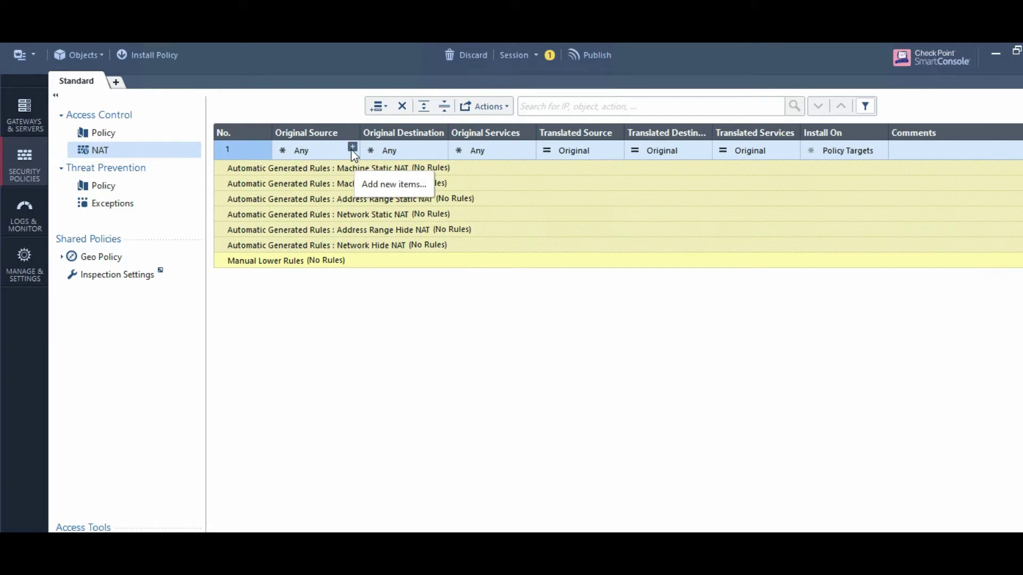
pyautogui.click(352, 148)
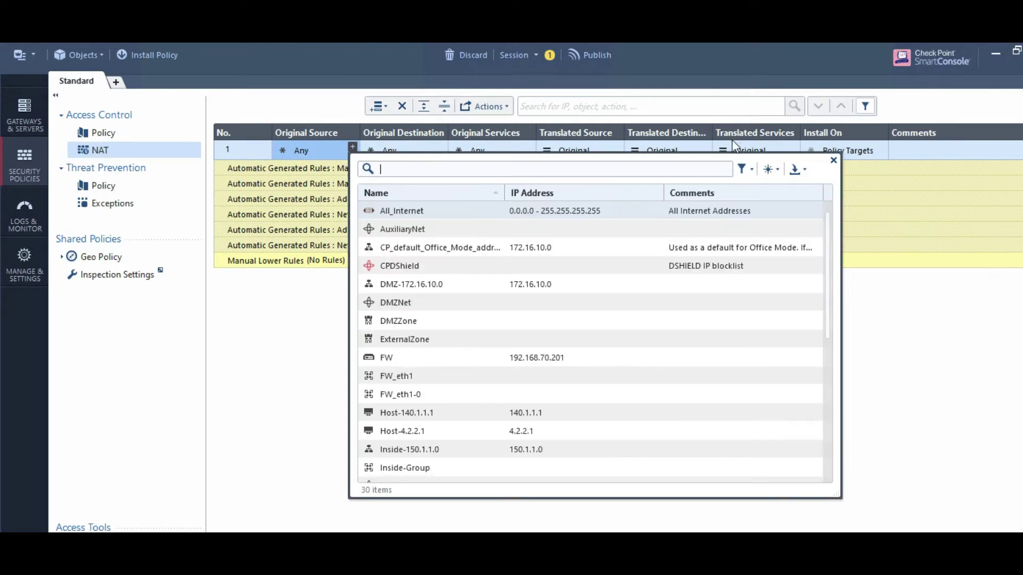
pyautogui.click(833, 161)
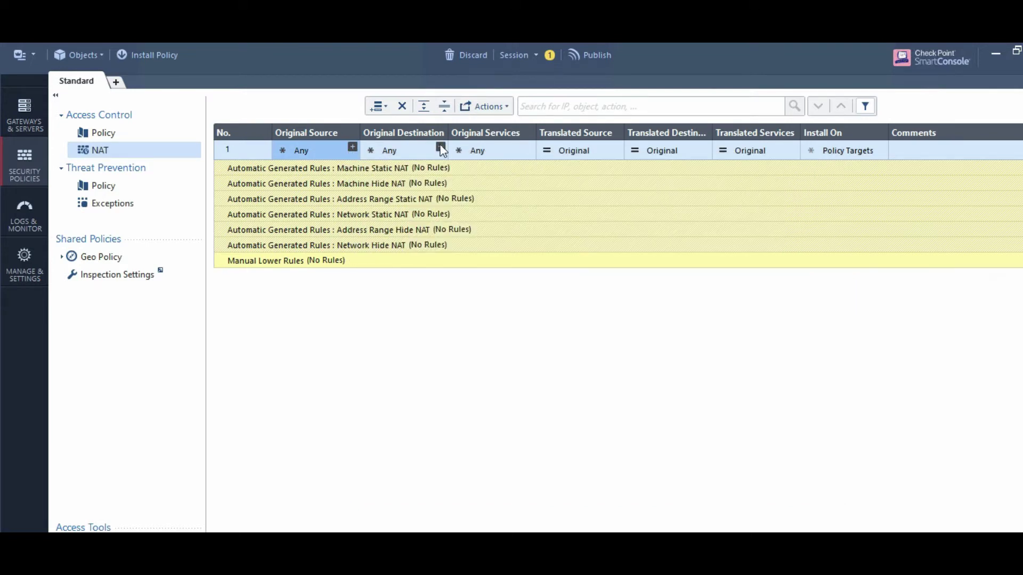
pyautogui.click(441, 149)
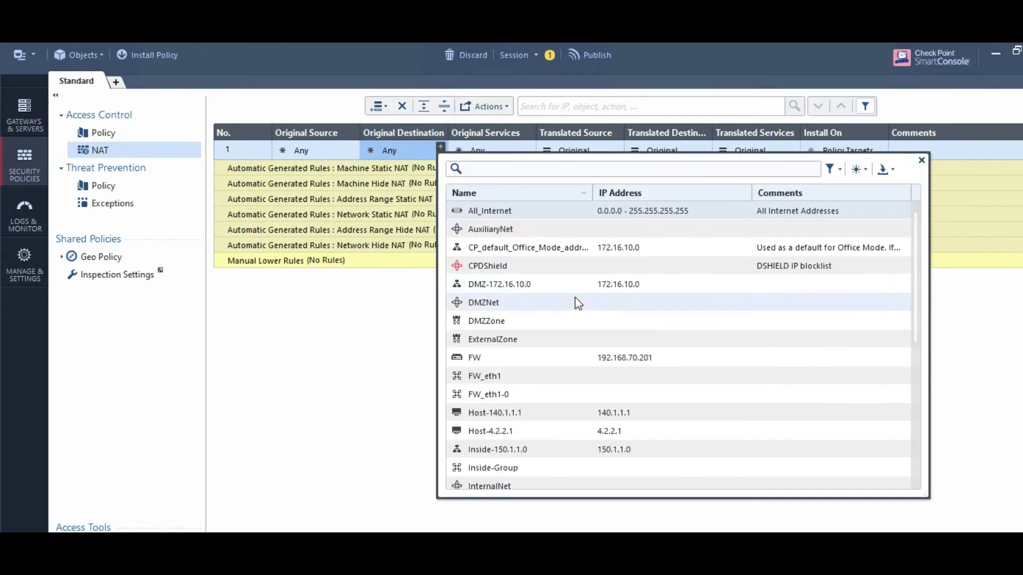
pyautogui.click(494, 432)
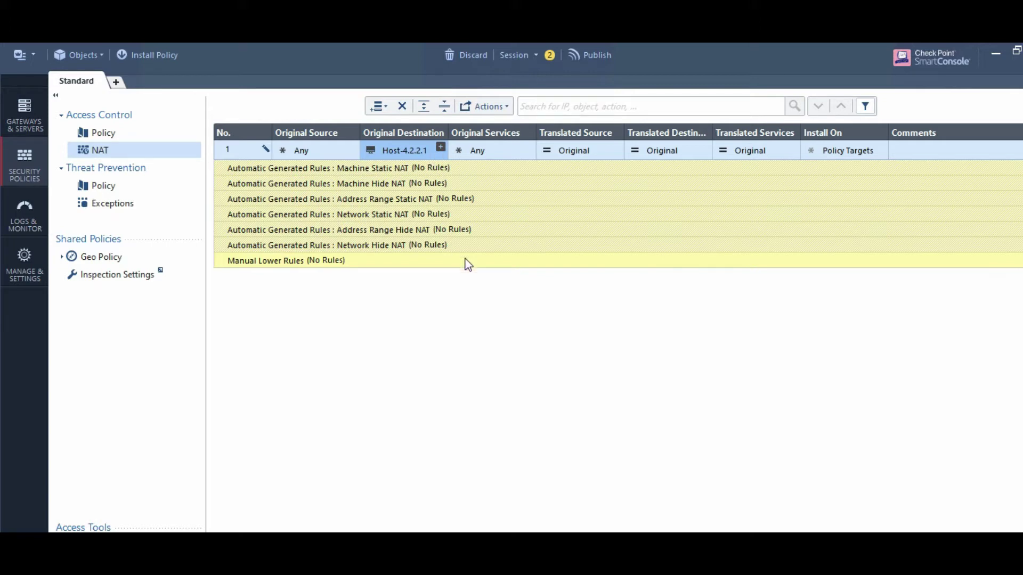
pyautogui.moveTo(509, 155)
pyautogui.moveTo(560, 155)
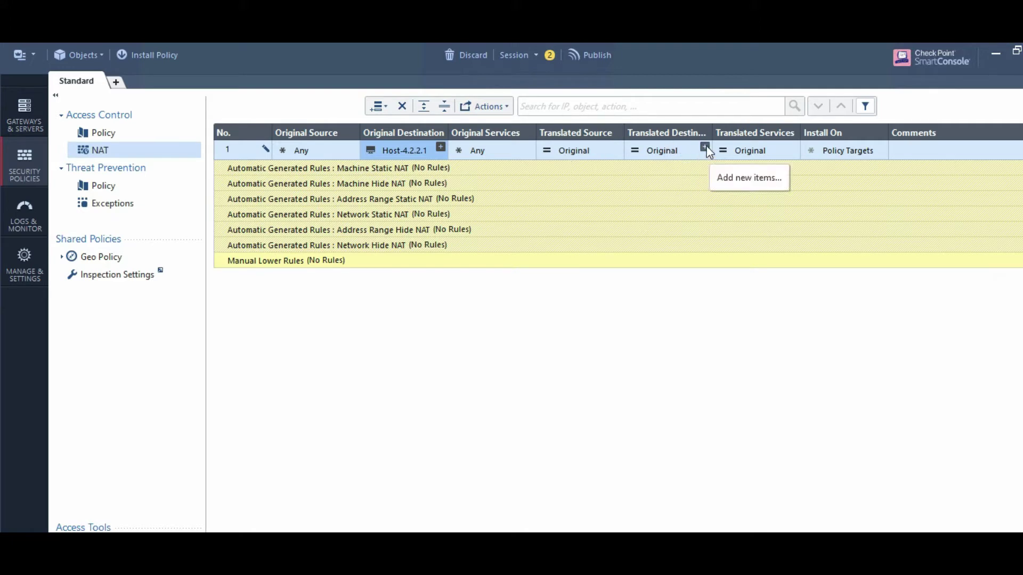
# Create host Server-1 at 172.16.10.10 as rule 1's translated destination
pyautogui.click(705, 147)
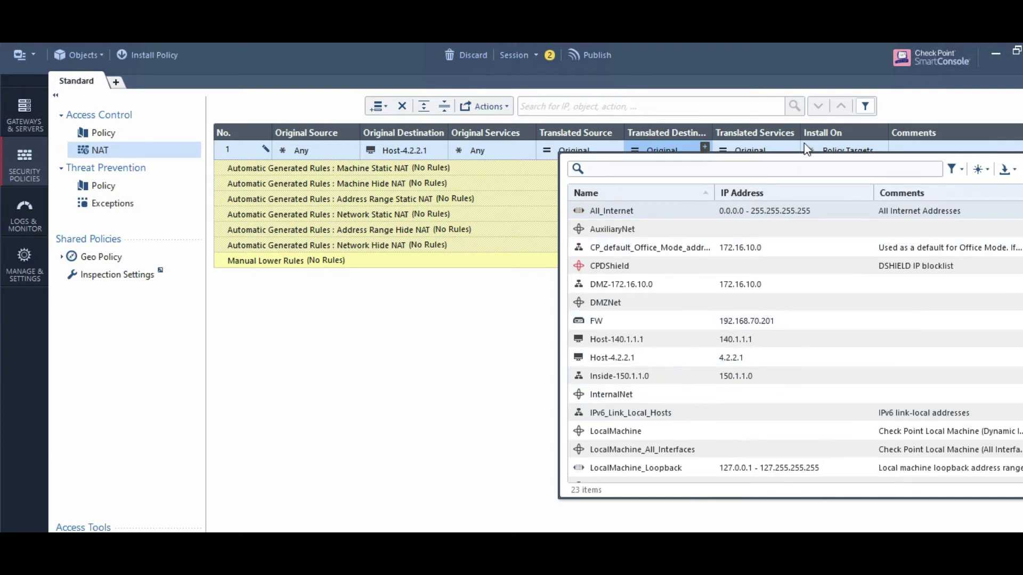
pyautogui.click(956, 169)
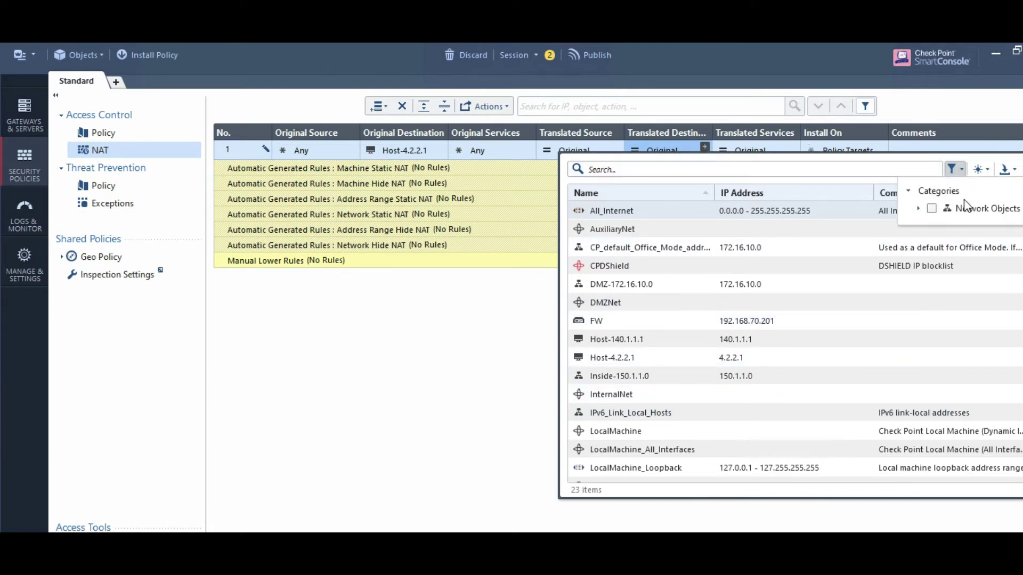
pyautogui.click(978, 169)
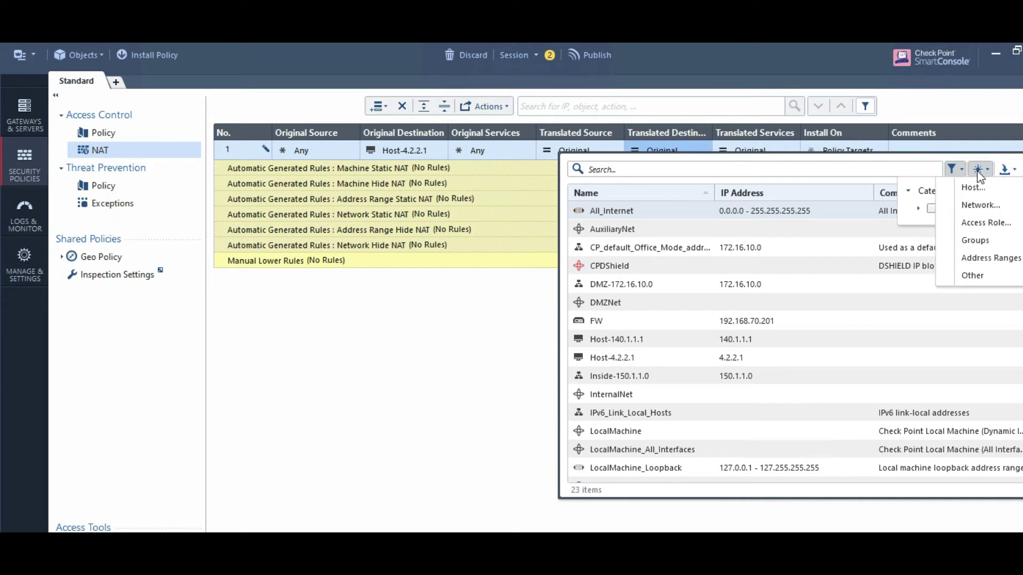
pyautogui.click(974, 188)
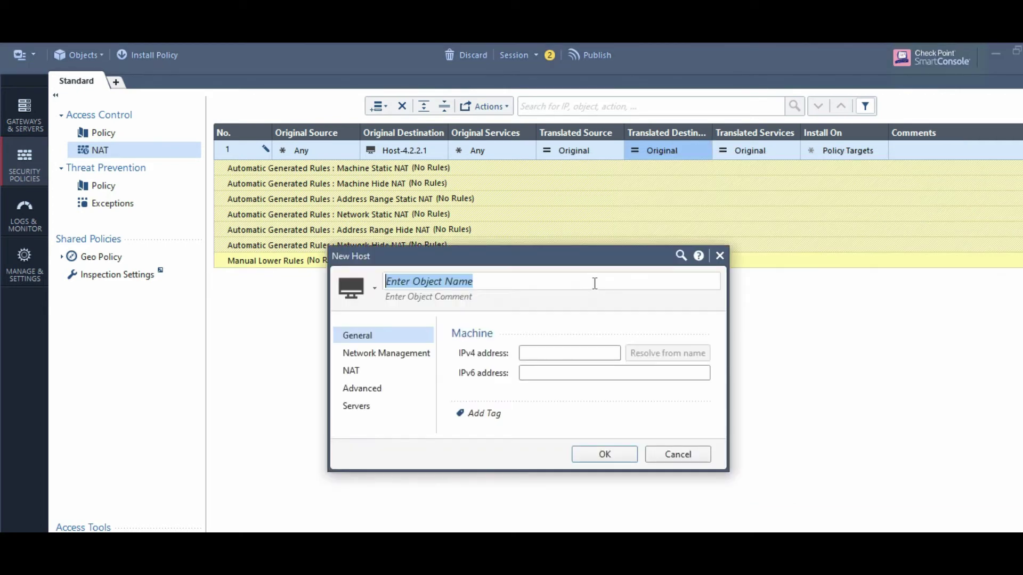
pyautogui.write('Server-1')
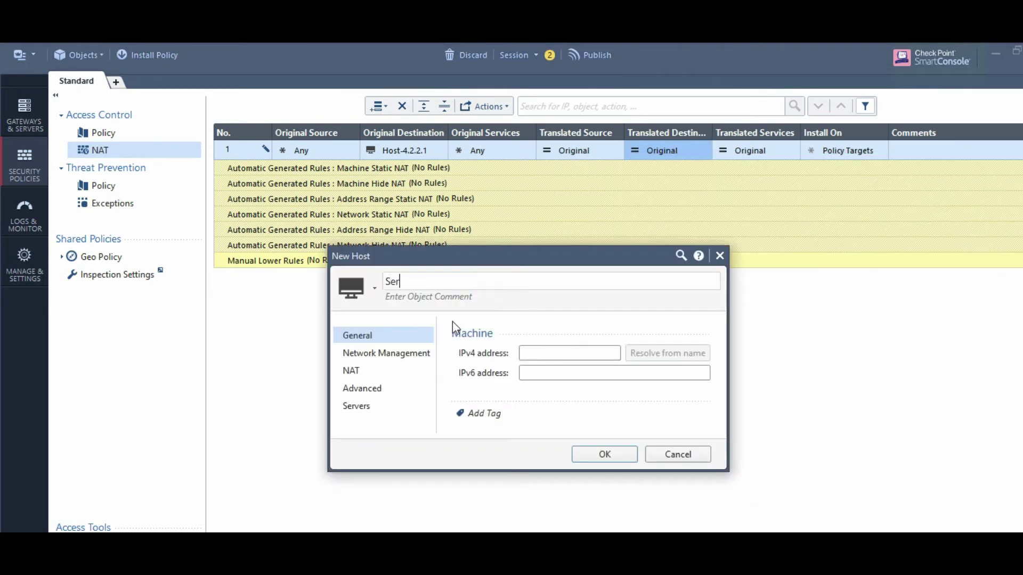
pyautogui.click(537, 353)
pyautogui.write('172.16.10.10')
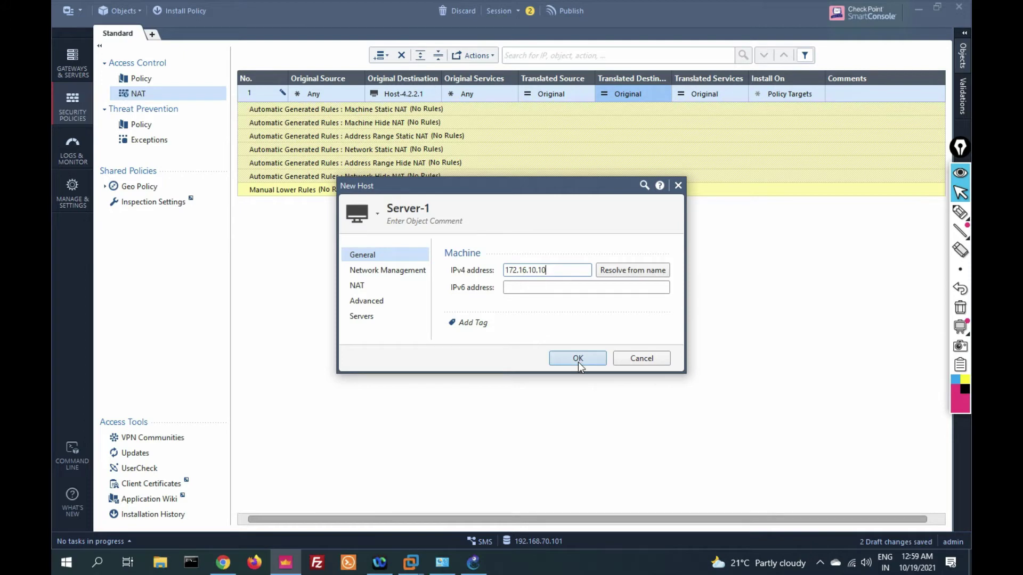
pyautogui.click(578, 360)
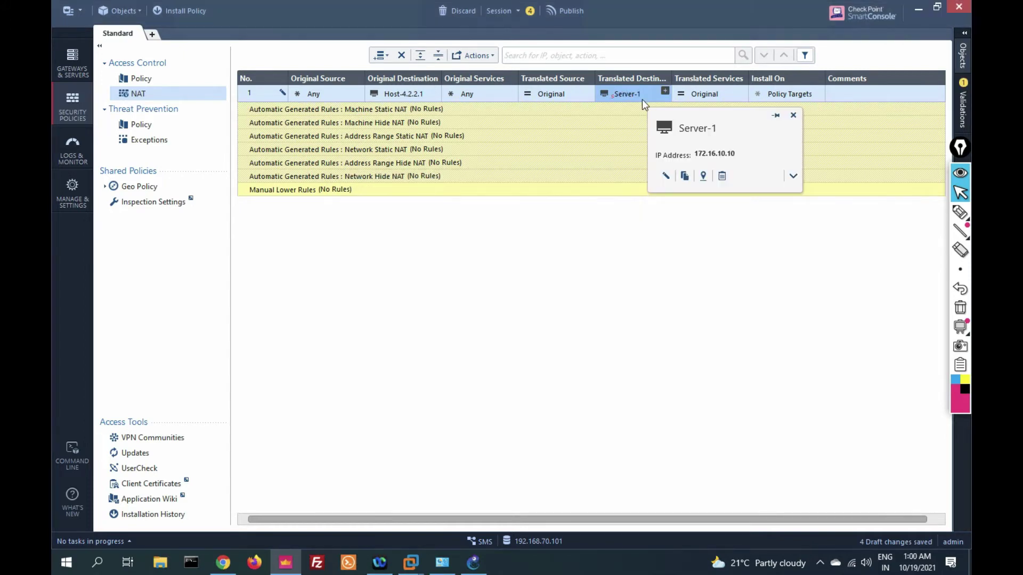
pyautogui.click(641, 99)
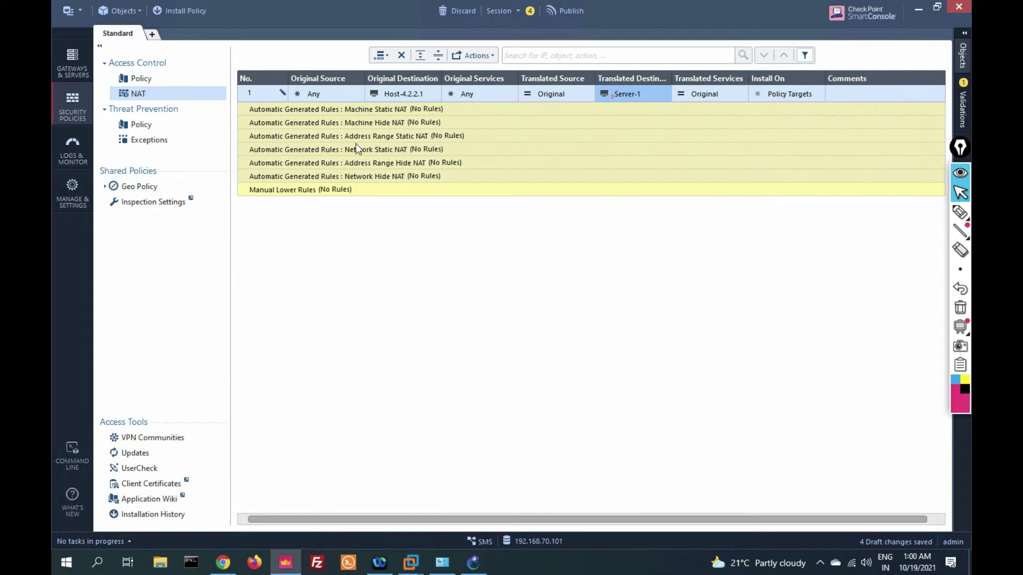
# Insert a new access rule named In-DMZ above the IN-Out rule
pyautogui.click(141, 78)
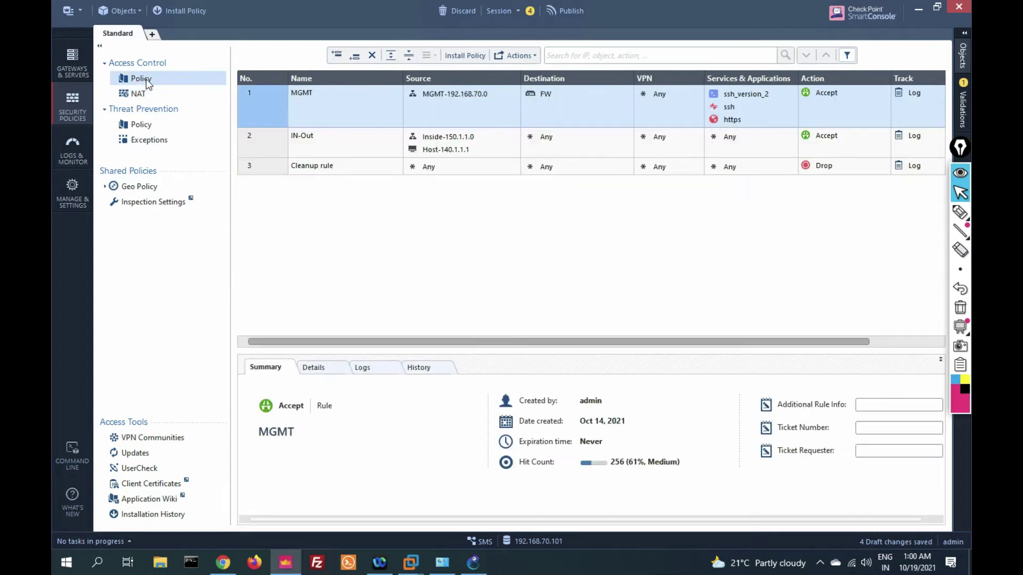
pyautogui.click(312, 139)
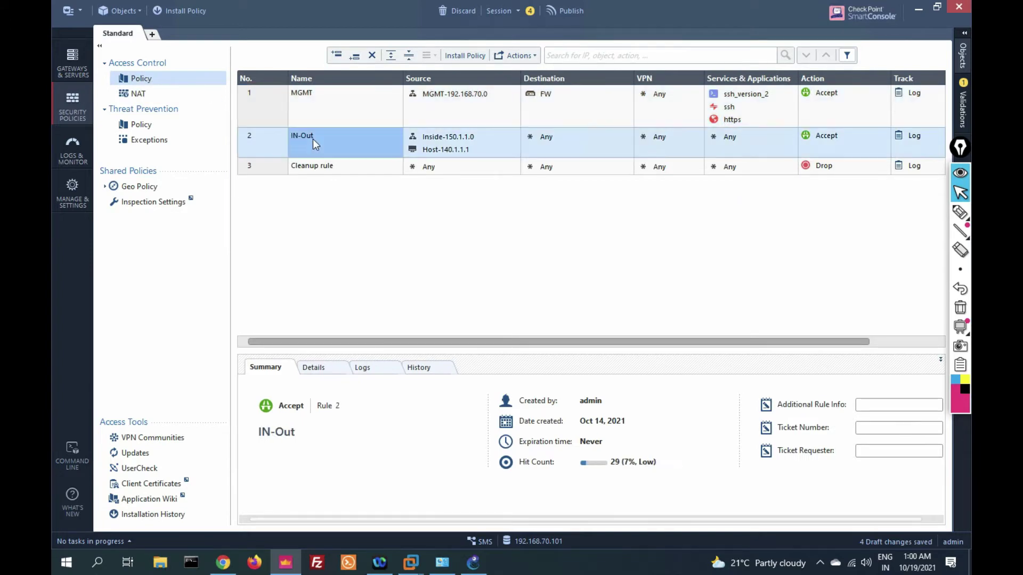
pyautogui.click(337, 54)
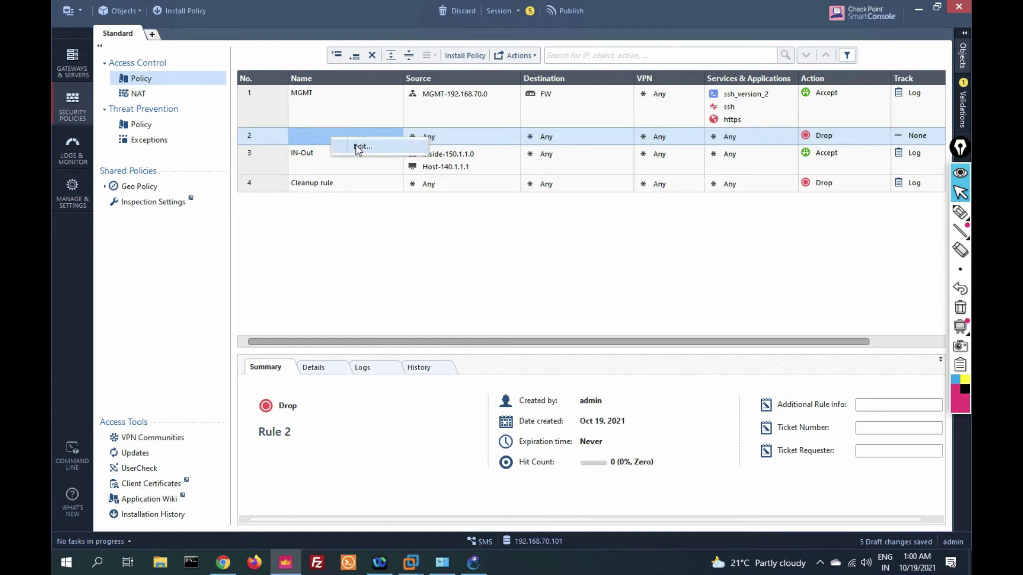
pyautogui.click(331, 136)
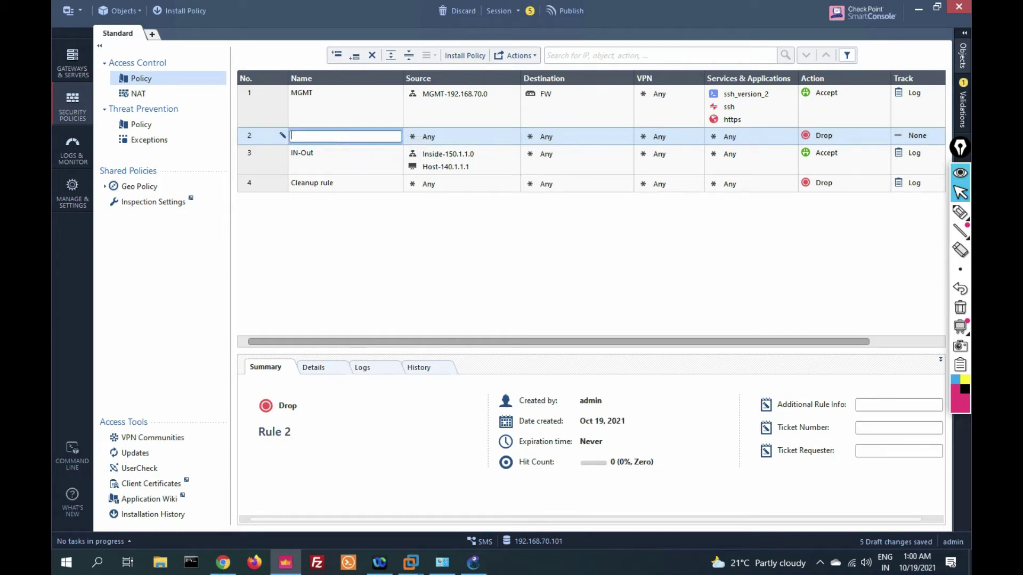
pyautogui.write('In-DMX')
pyautogui.press('BackSpace')
pyautogui.write('Z')
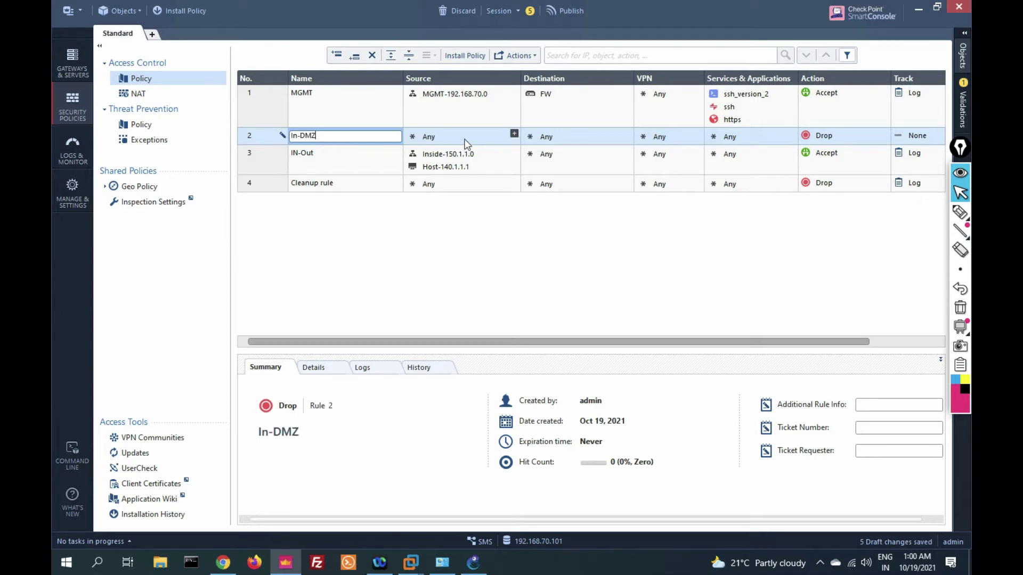
pyautogui.click(467, 143)
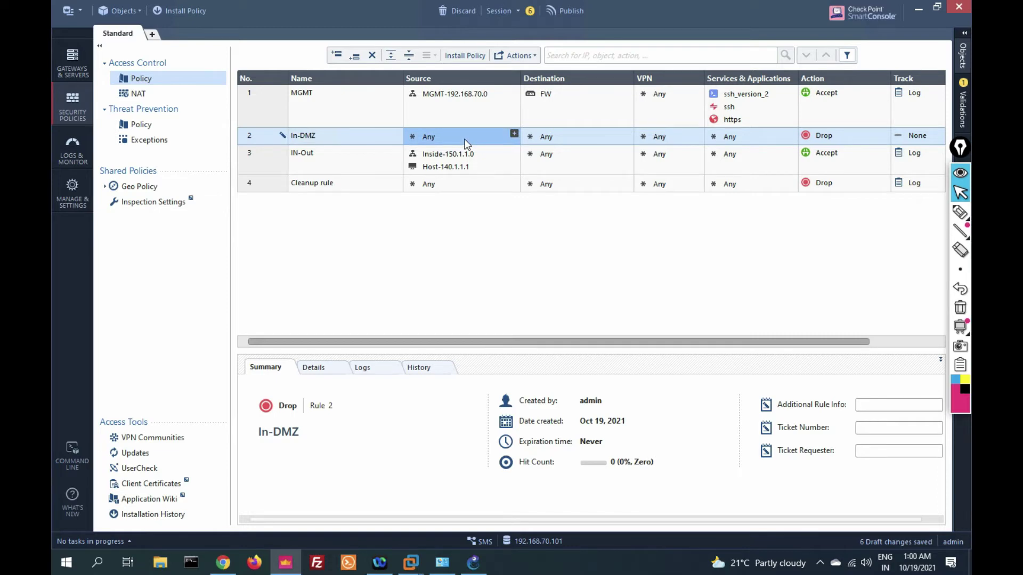
# Give In-DMZ destination Host-4.2.2.1, action Accept and Log tracking, then publish the nine changes
pyautogui.click(571, 136)
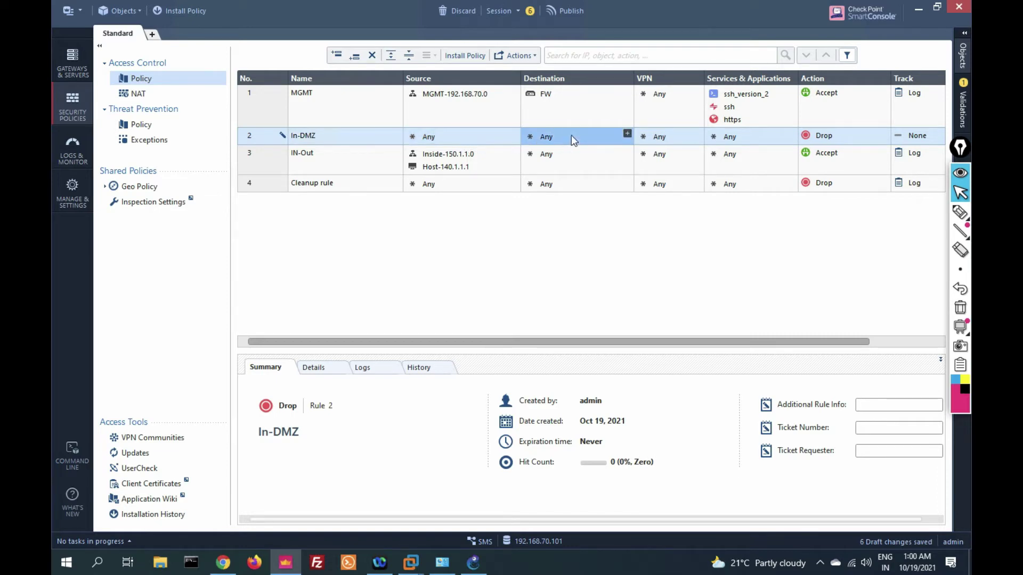
pyautogui.click(627, 133)
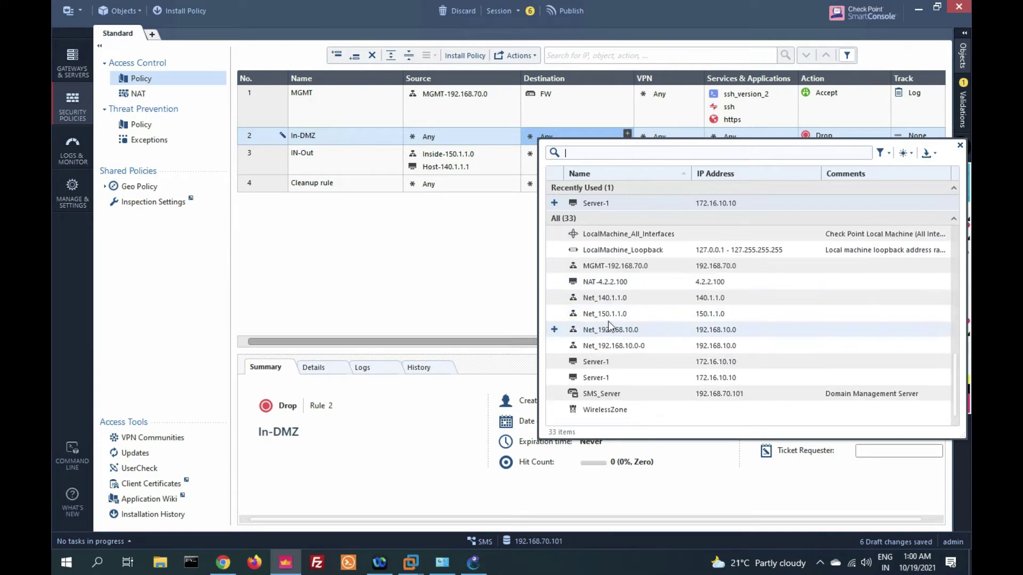
pyautogui.scroll(3, 613, 320)
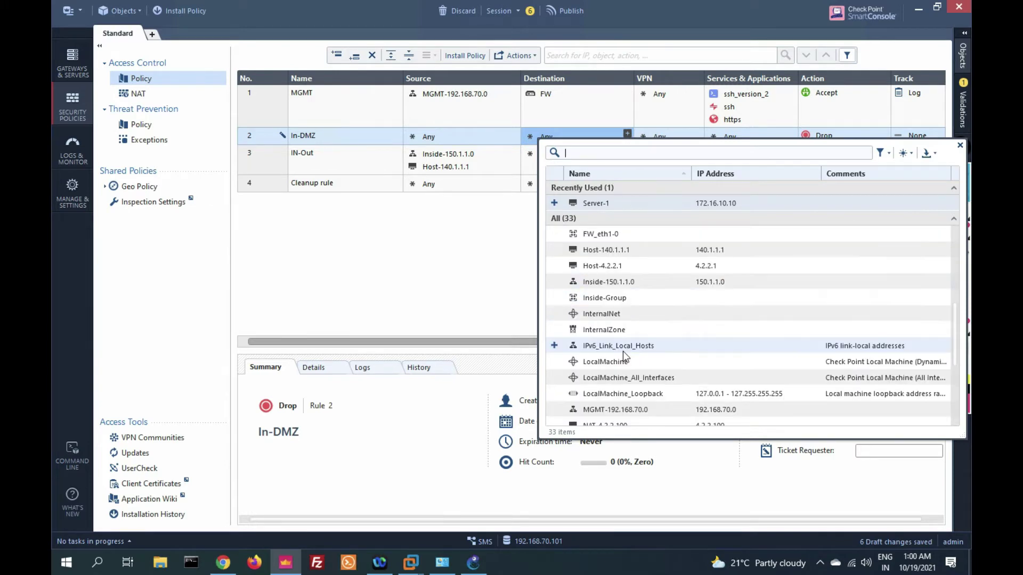
pyautogui.doubleClick(601, 266)
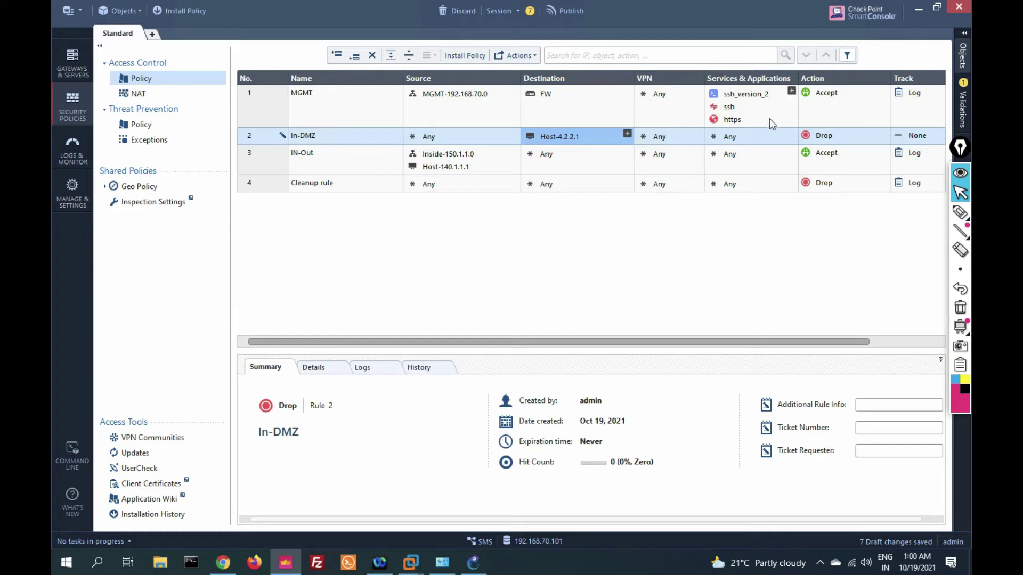
pyautogui.click(827, 137)
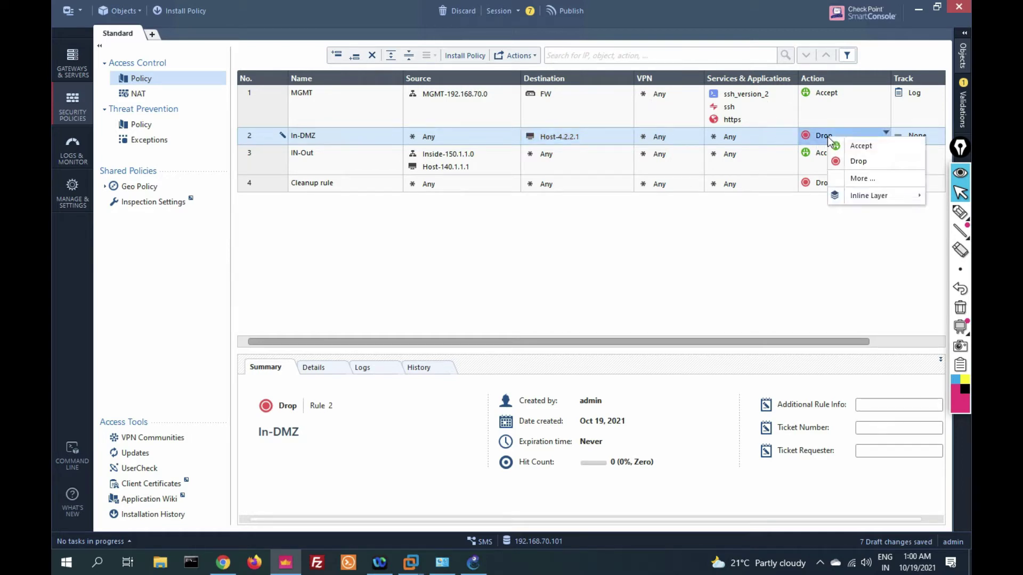
pyautogui.click(875, 147)
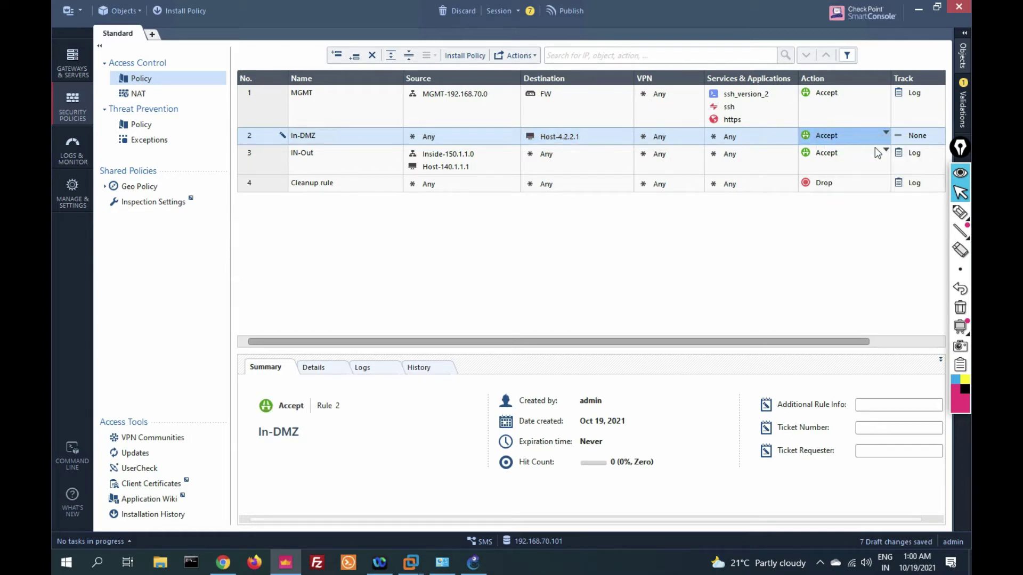
pyautogui.click(921, 140)
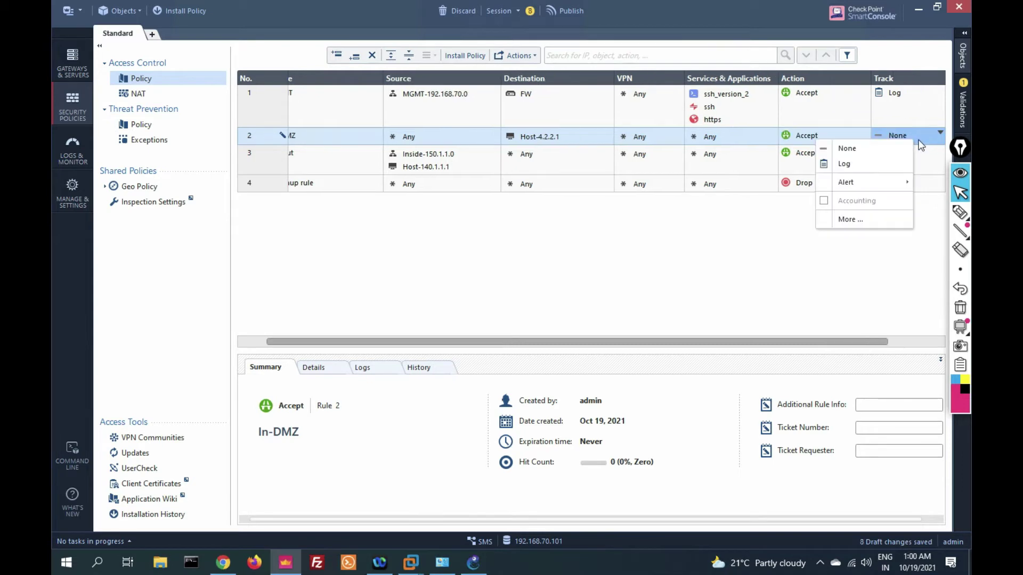
pyautogui.click(858, 165)
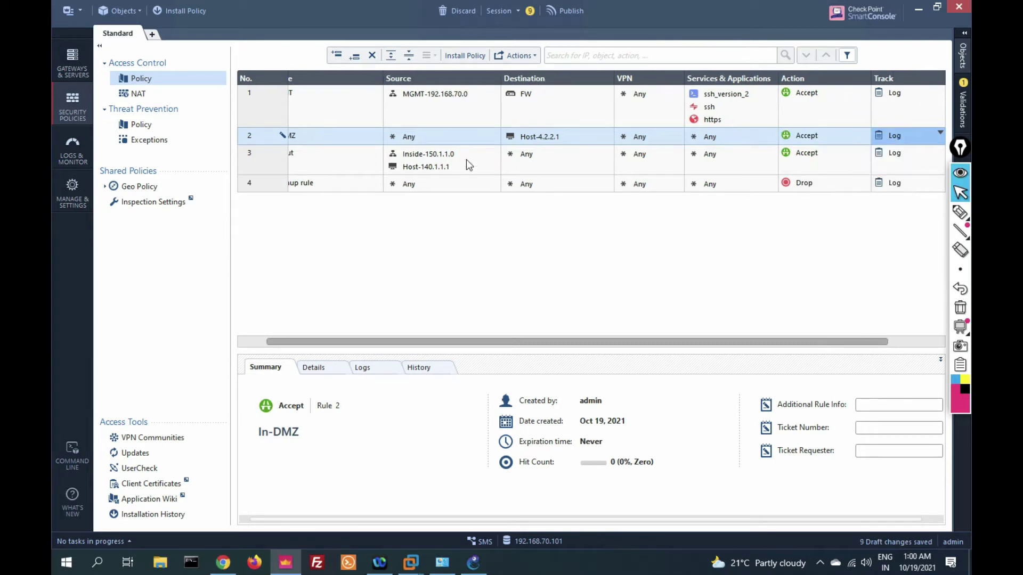
pyautogui.click(566, 15)
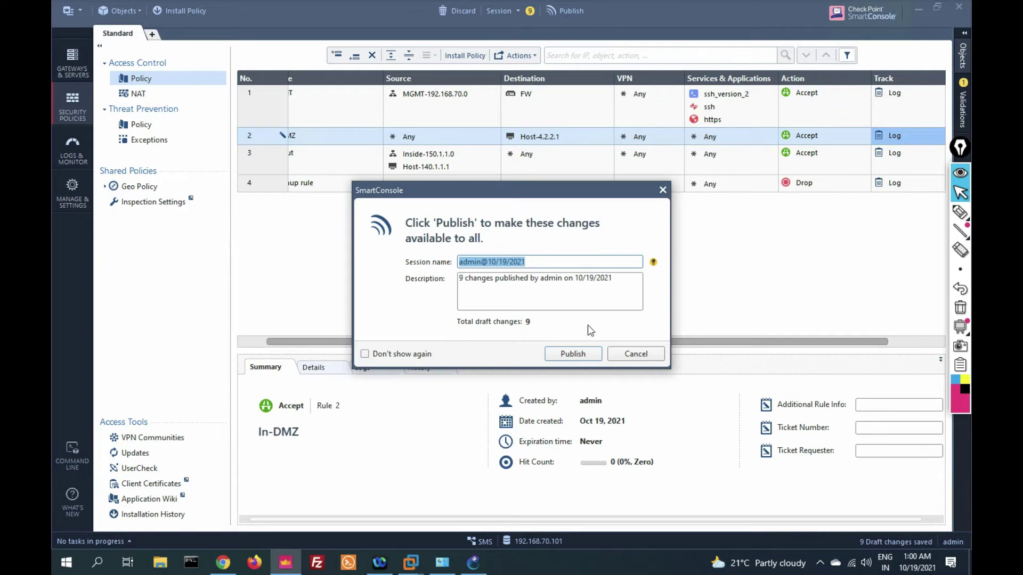
pyautogui.click(573, 354)
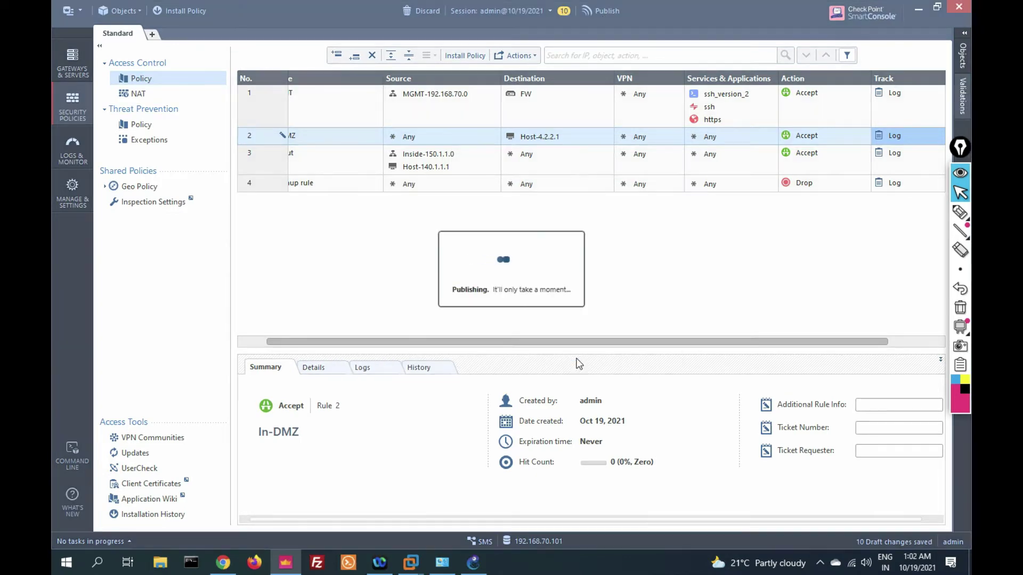
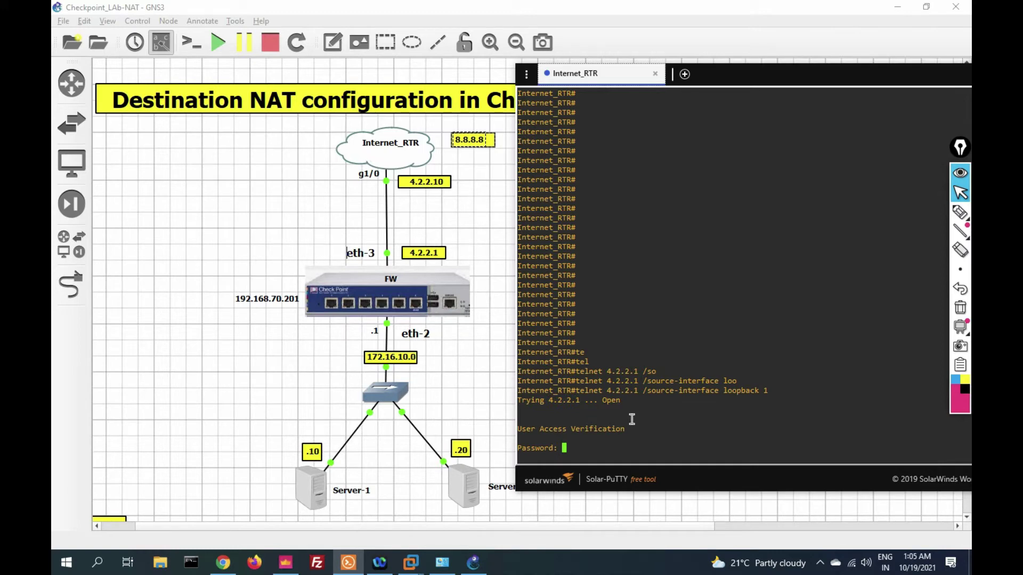
# Log in to Server-1 and enter privileged mode with en
pyautogui.press('Return')
pyautogui.write('en')
pyautogui.press('Return')
pyautogui.press('Return')
pyautogui.press('Return')
pyautogui.press('Return')
pyautogui.press('Return')
pyautogui.press('Return')
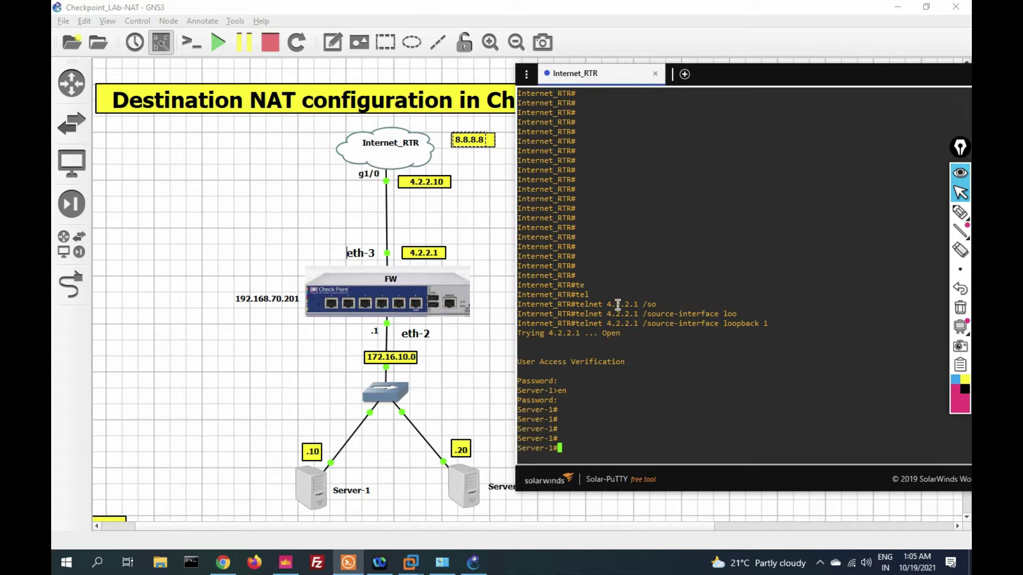
# Highlight the path from 8.8.8.8 through 4.2.2.1 to Server-1, then clear the annotations
pyautogui.click(960, 212)
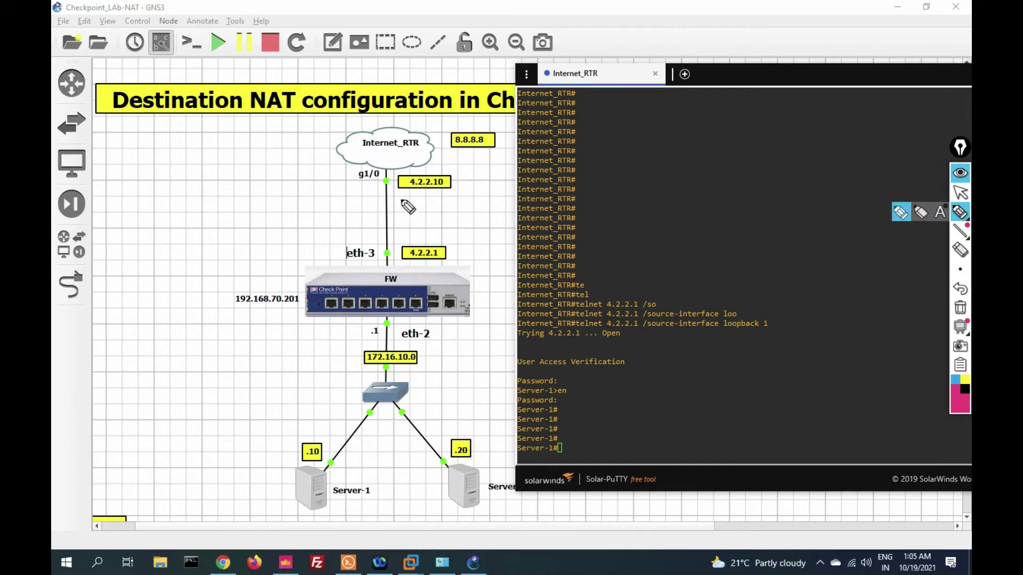
pyautogui.moveTo(467, 149); pyautogui.dragTo(436, 235)
pyautogui.moveTo(421, 221); pyautogui.dragTo(447, 228)
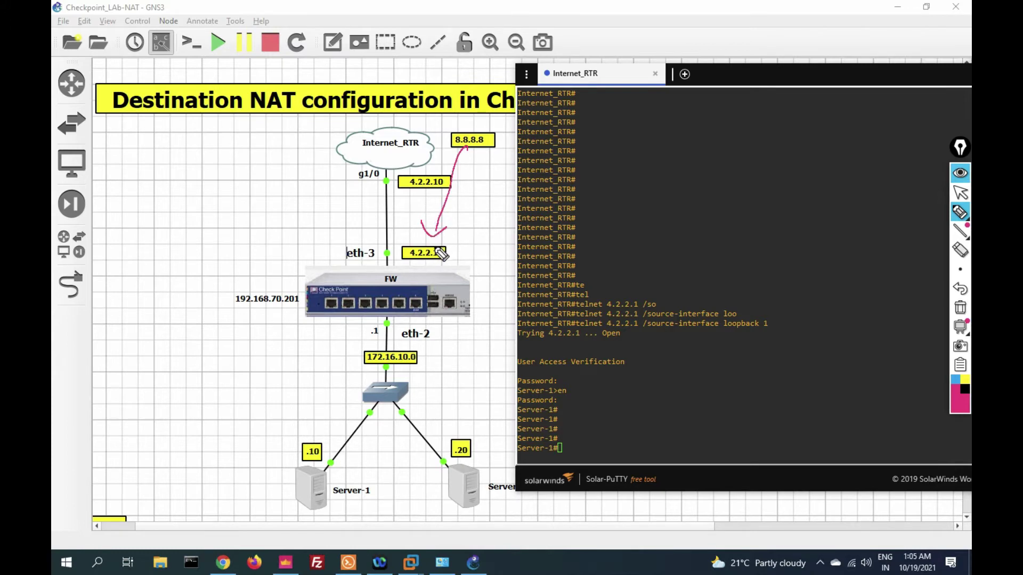
pyautogui.moveTo(436, 252)
pyautogui.mouseDown()
pyautogui.moveTo(327, 444)
pyautogui.moveTo(328, 424)
pyautogui.moveTo(345, 435)
pyautogui.mouseUp()
pyautogui.moveTo(509, 457)
pyautogui.mouseDown()
pyautogui.moveTo(557, 461)
pyautogui.moveTo(520, 440)
pyautogui.moveTo(514, 455)
pyautogui.mouseUp()
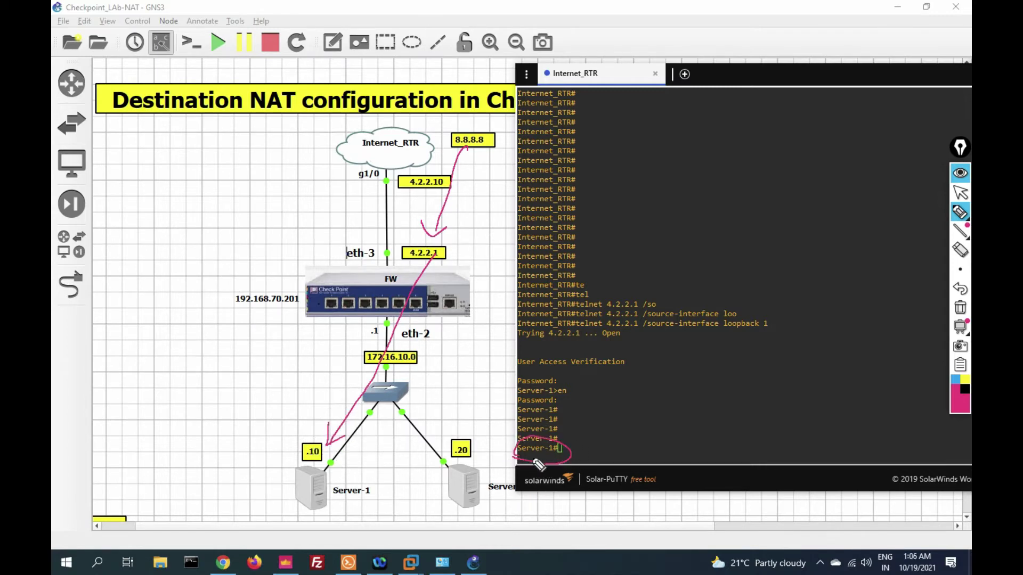
pyautogui.click(960, 192)
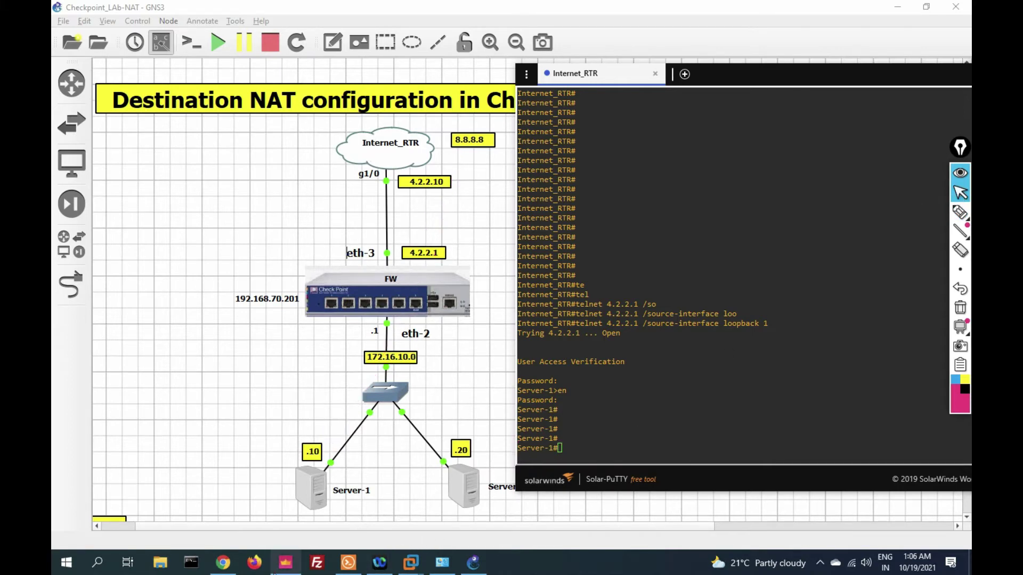
pyautogui.click(286, 563)
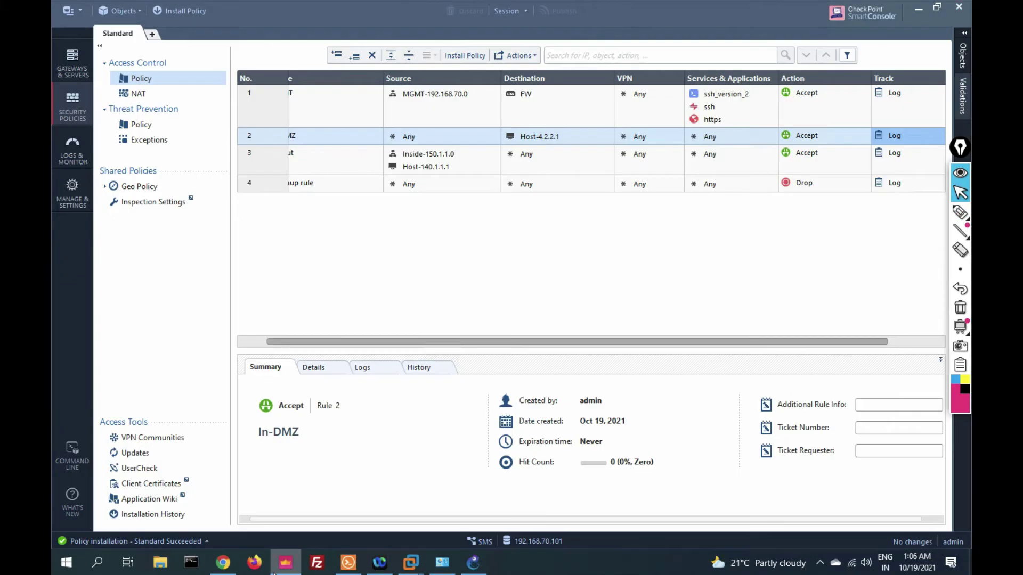
# Open the 1:05:25 telnet Accept log and confirm 8.8.8.8 → 4.2.2.1 was translated to Server-01
pyautogui.click(75, 163)
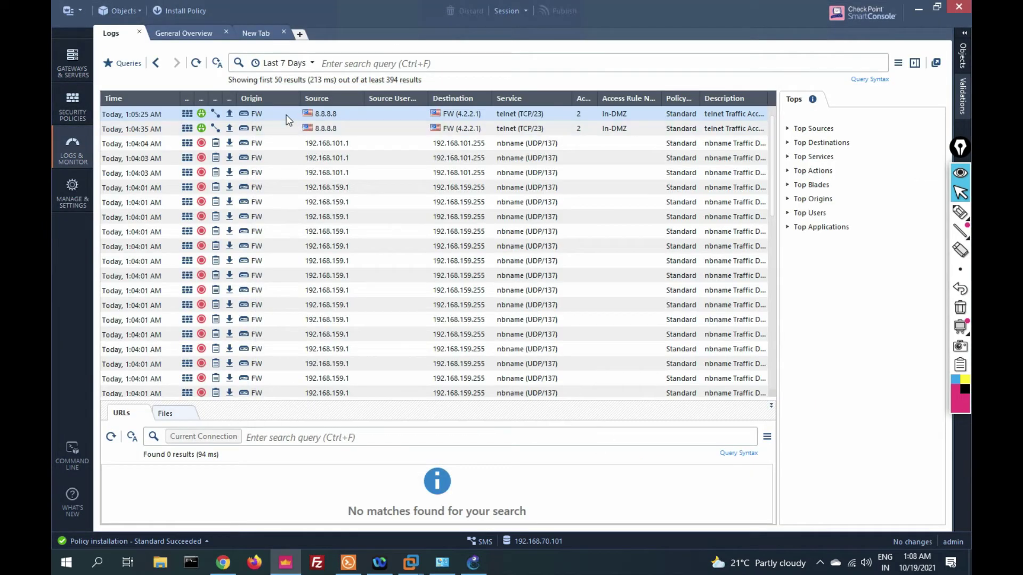
pyautogui.click(370, 126)
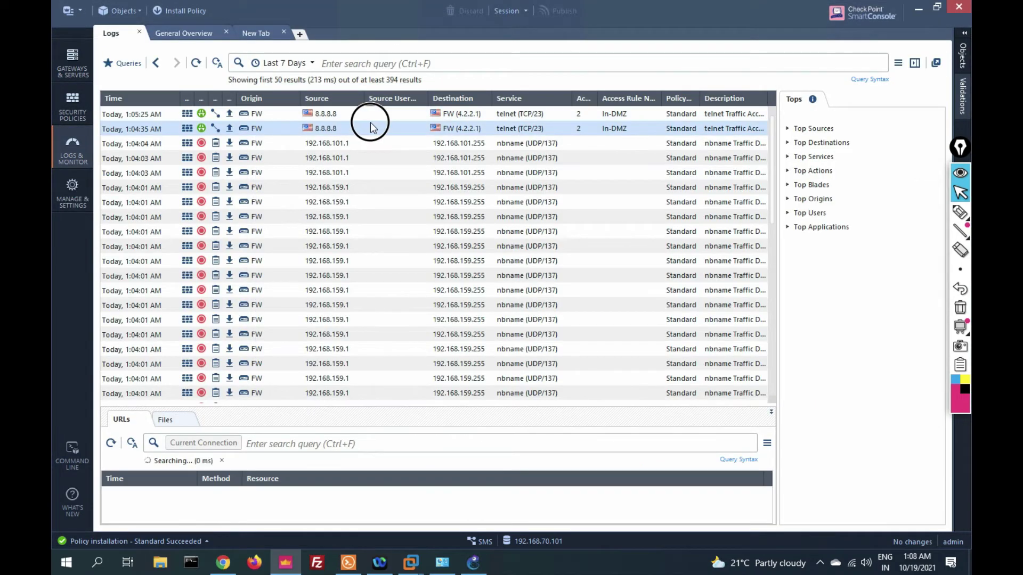
pyautogui.doubleClick(316, 113)
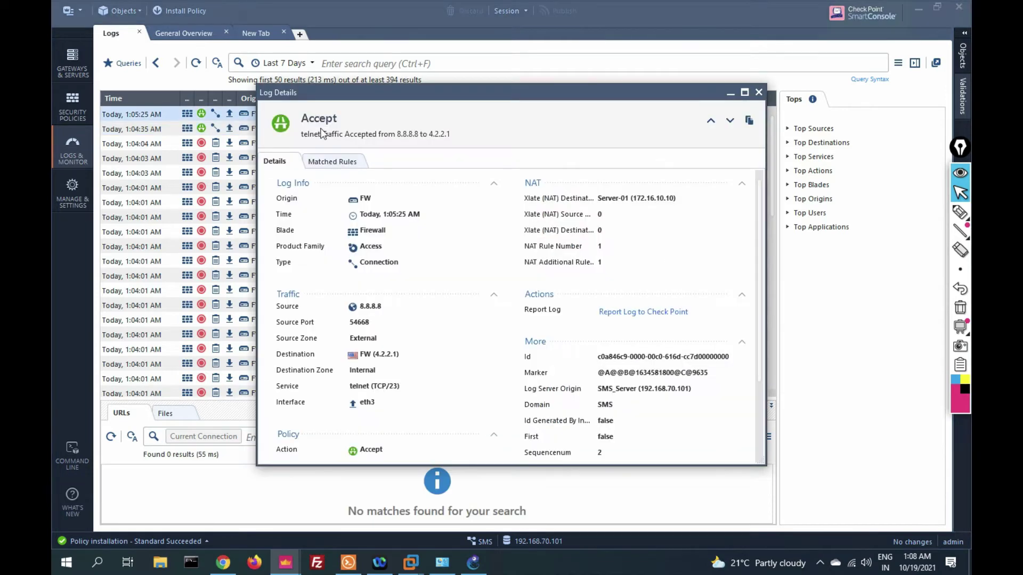
pyautogui.moveTo(353, 306); pyautogui.dragTo(384, 308)
pyautogui.moveTo(373, 354); pyautogui.dragTo(401, 358)
pyautogui.moveTo(600, 195); pyautogui.dragTo(683, 197)
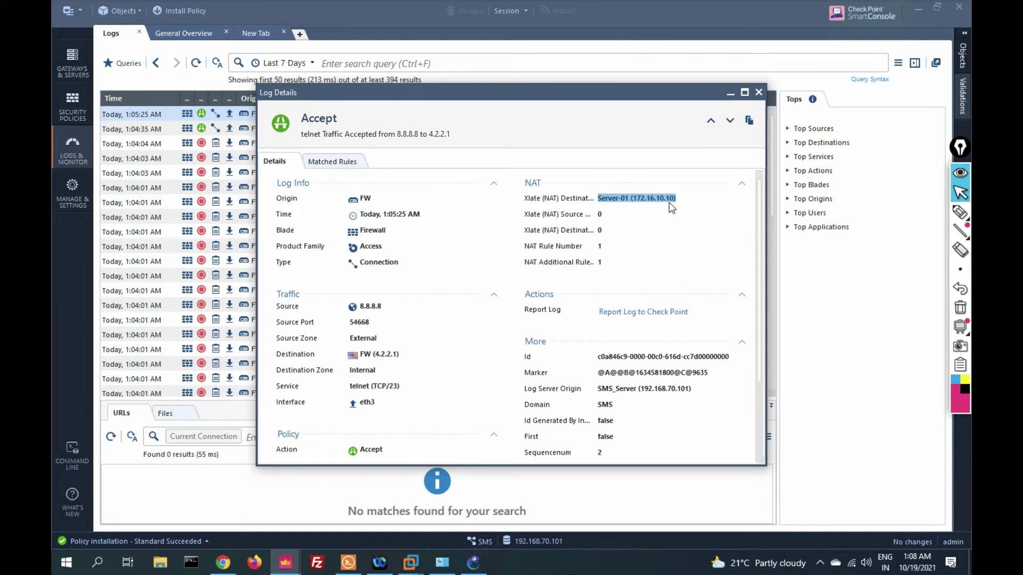
pyautogui.hotkey('alt', 'Tab')
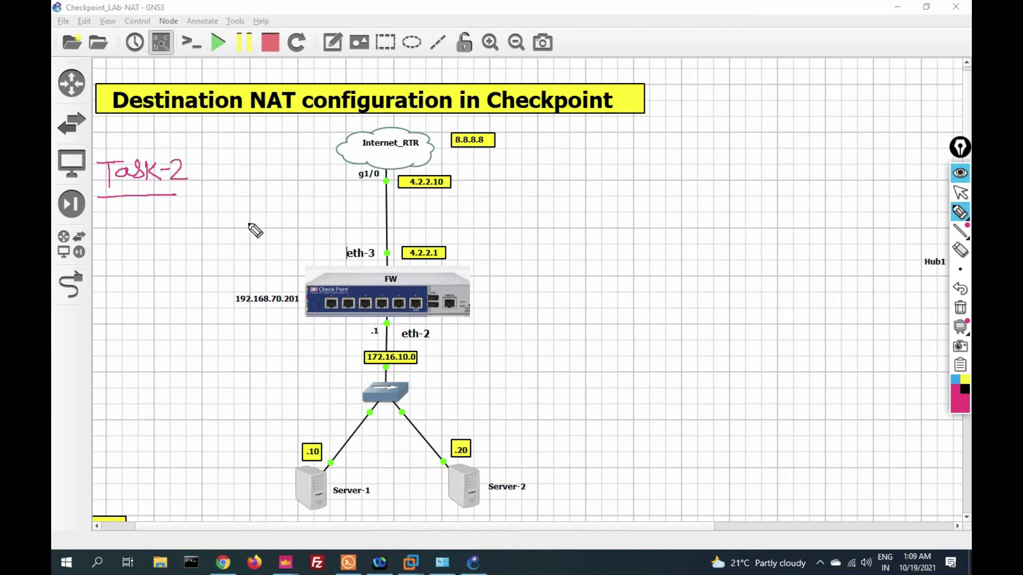
# Handwrite 4.2.2.100 and 4.2.2.101 with arrows to Server-1 and Server-2, and underline both addresses
pyautogui.moveTo(261, 237); pyautogui.dragTo(332, 230)
pyautogui.moveTo(421, 224); pyautogui.dragTo(438, 233)
pyautogui.moveTo(435, 226)
pyautogui.mouseDown()
pyautogui.moveTo(436, 239)
pyautogui.moveTo(511, 229)
pyautogui.mouseUp()
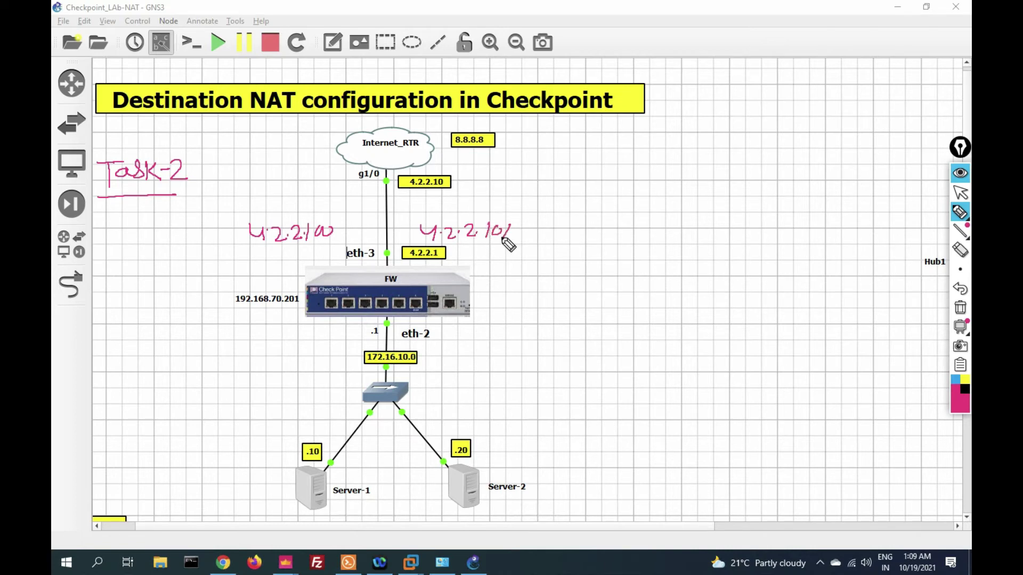
pyautogui.moveTo(294, 138)
pyautogui.mouseDown()
pyautogui.moveTo(286, 211)
pyautogui.moveTo(296, 203)
pyautogui.mouseUp()
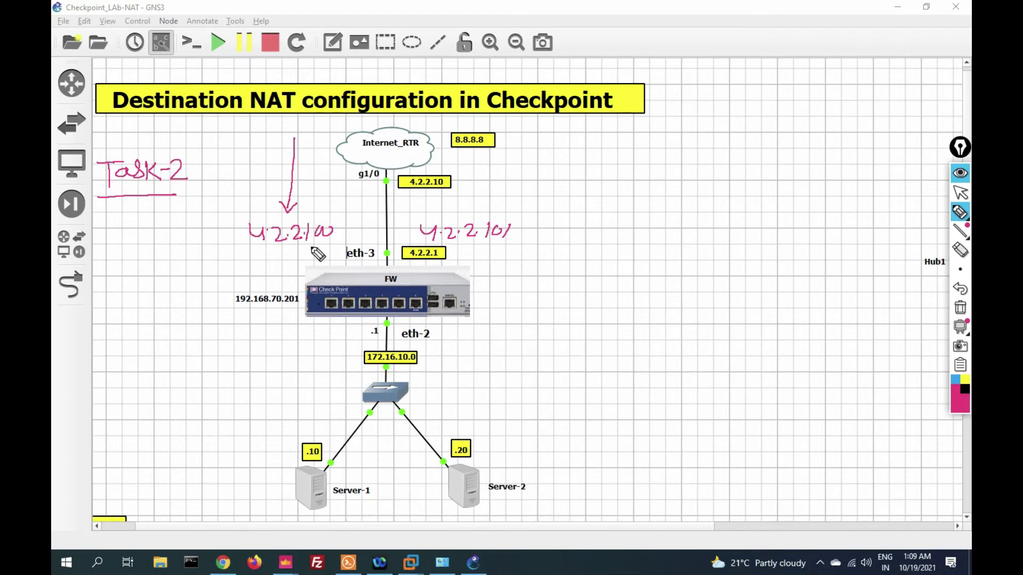
pyautogui.moveTo(282, 247)
pyautogui.mouseDown()
pyautogui.moveTo(332, 244)
pyautogui.moveTo(302, 305)
pyautogui.moveTo(279, 457)
pyautogui.moveTo(294, 432)
pyautogui.mouseUp()
pyautogui.moveTo(477, 160)
pyautogui.mouseDown()
pyautogui.moveTo(451, 216)
pyautogui.moveTo(450, 269)
pyautogui.moveTo(457, 367)
pyautogui.moveTo(484, 455)
pyautogui.moveTo(472, 434)
pyautogui.mouseUp()
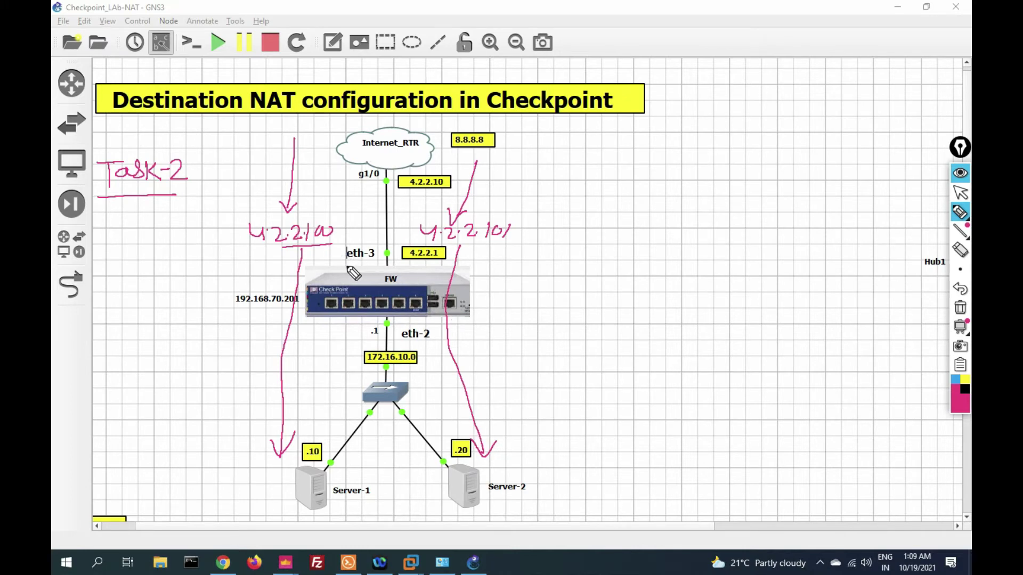
pyautogui.moveTo(244, 249)
pyautogui.mouseDown()
pyautogui.moveTo(304, 258)
pyautogui.moveTo(343, 247)
pyautogui.moveTo(334, 216)
pyautogui.mouseUp()
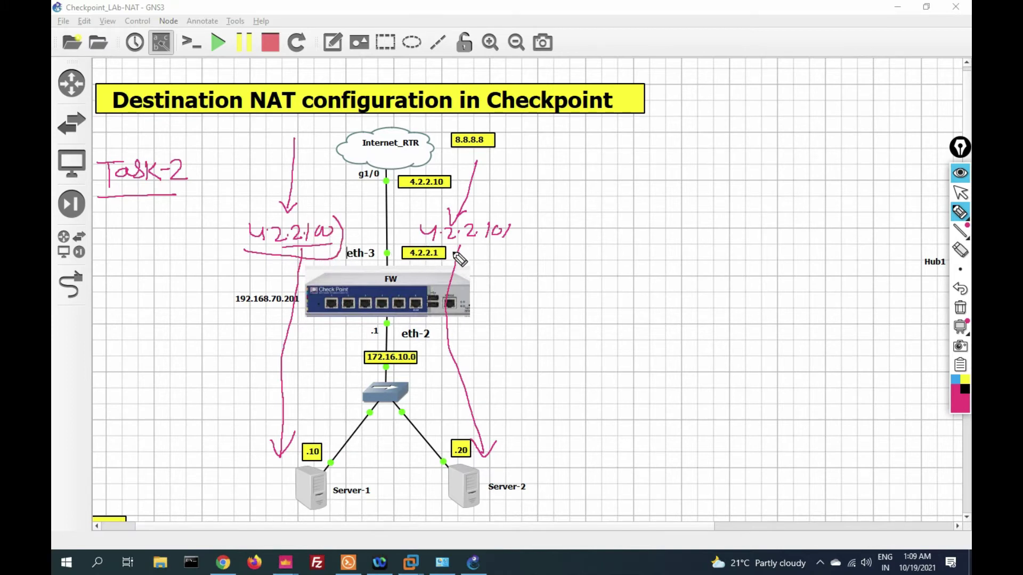
pyautogui.moveTo(452, 248); pyautogui.dragTo(518, 251)
pyautogui.click(960, 192)
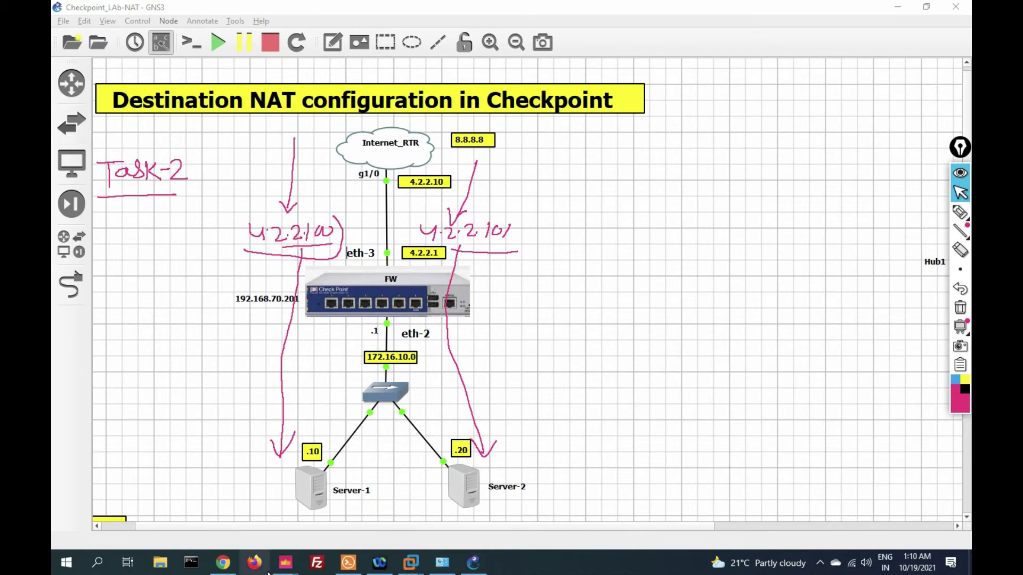
pyautogui.click(441, 566)
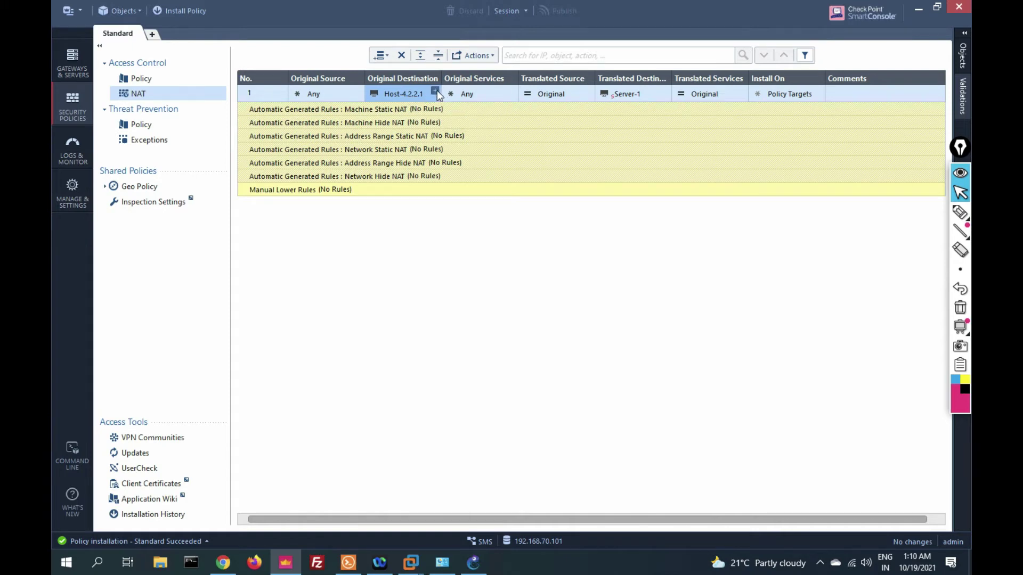
# Set NAT rule 1's original destination to NAT-4.2.2.100 in place of Host-4.2.2.1
pyautogui.click(435, 91)
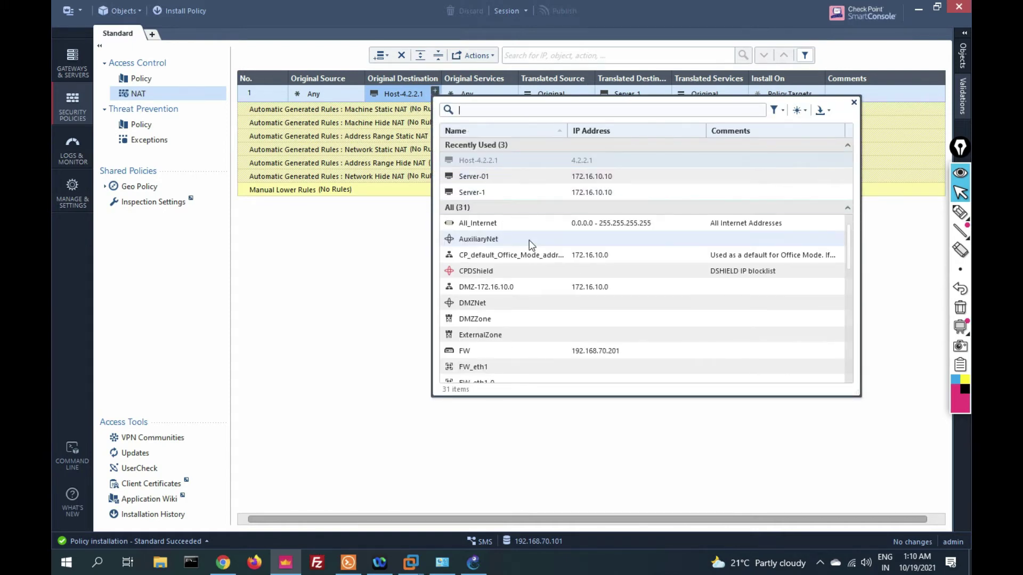
pyautogui.scroll(-5, 531, 244)
pyautogui.click(491, 243)
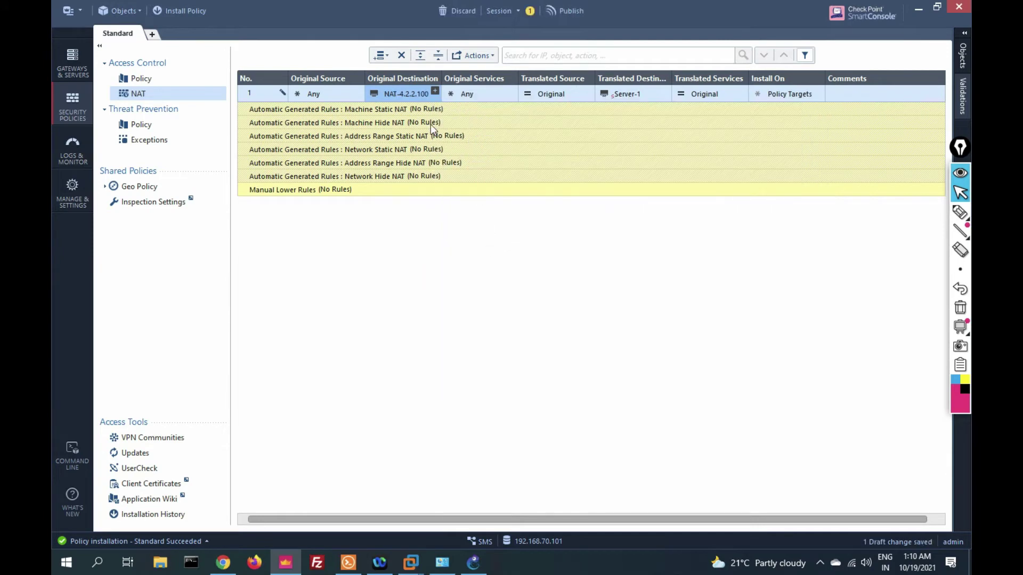
pyautogui.moveTo(415, 101)
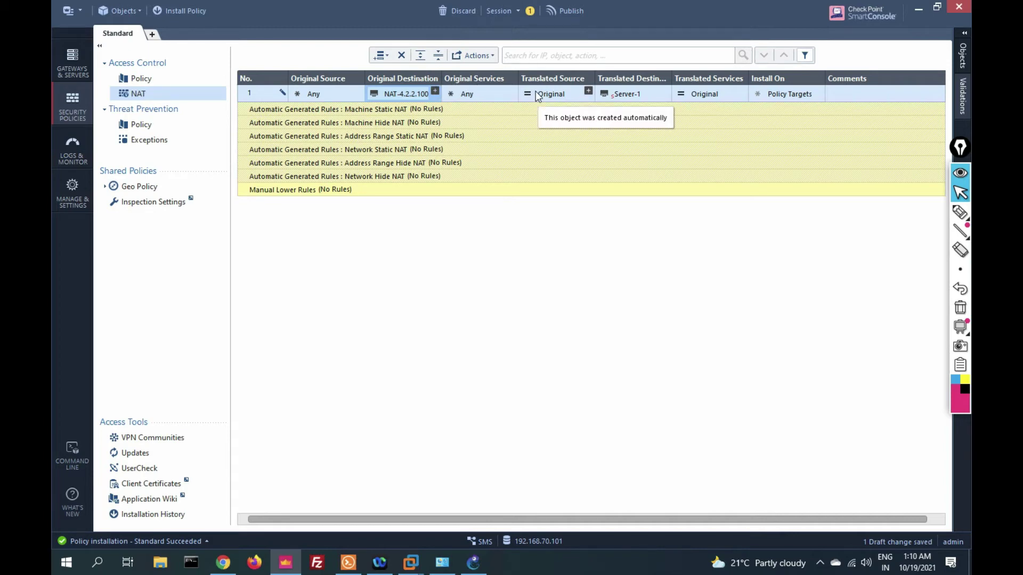
pyautogui.click(561, 94)
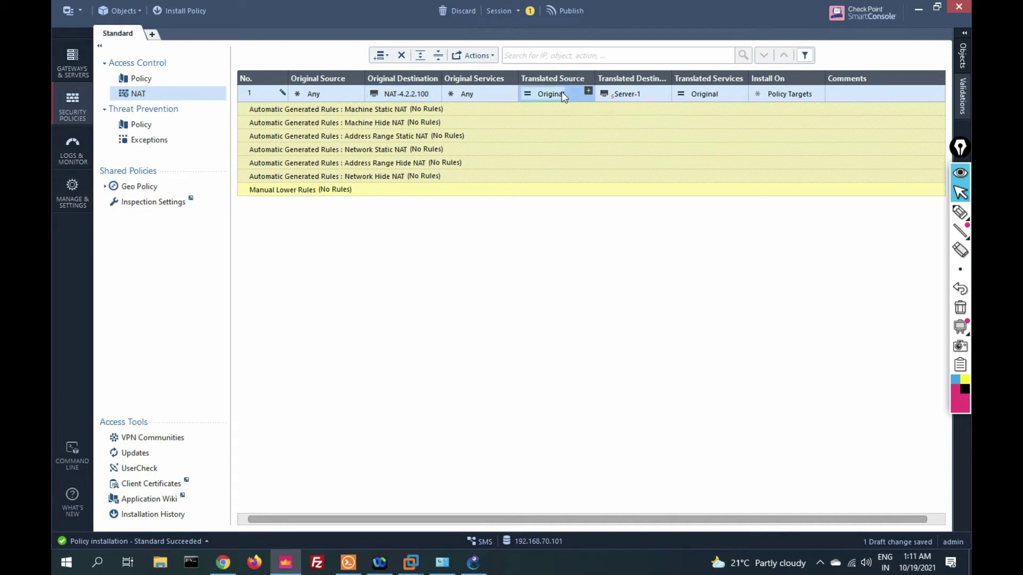
pyautogui.moveTo(613, 97)
# Add NAT rule 2 whose original destination is a new host NAT-4.2.2.101 at 4.2.2.101
pyautogui.click(380, 56)
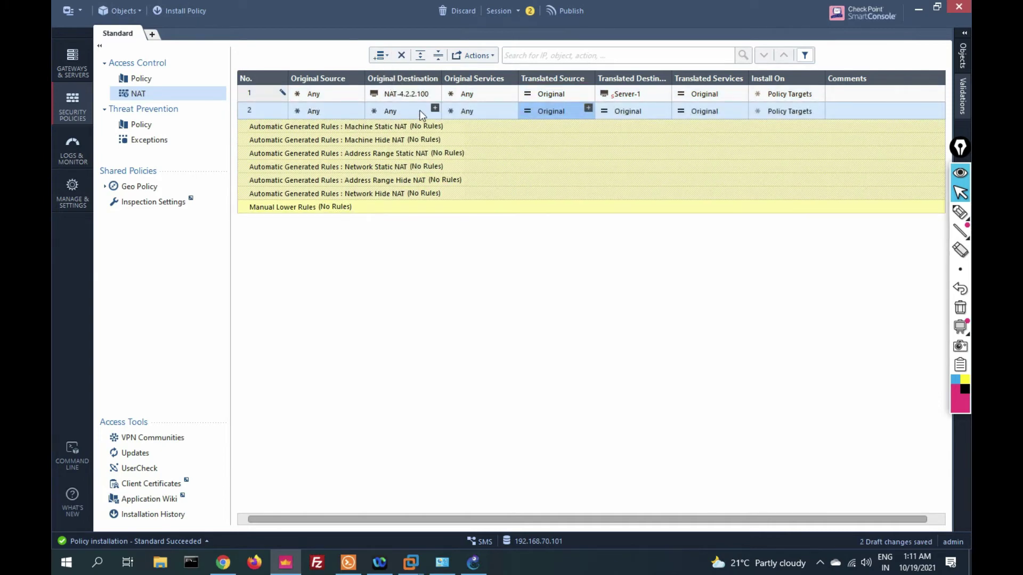
pyautogui.click(435, 108)
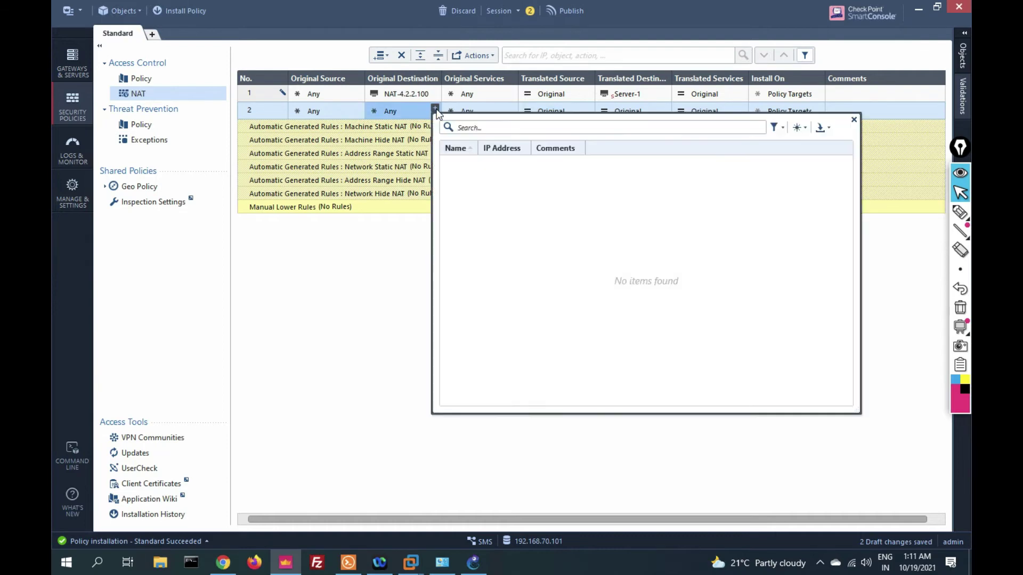
pyautogui.click(798, 132)
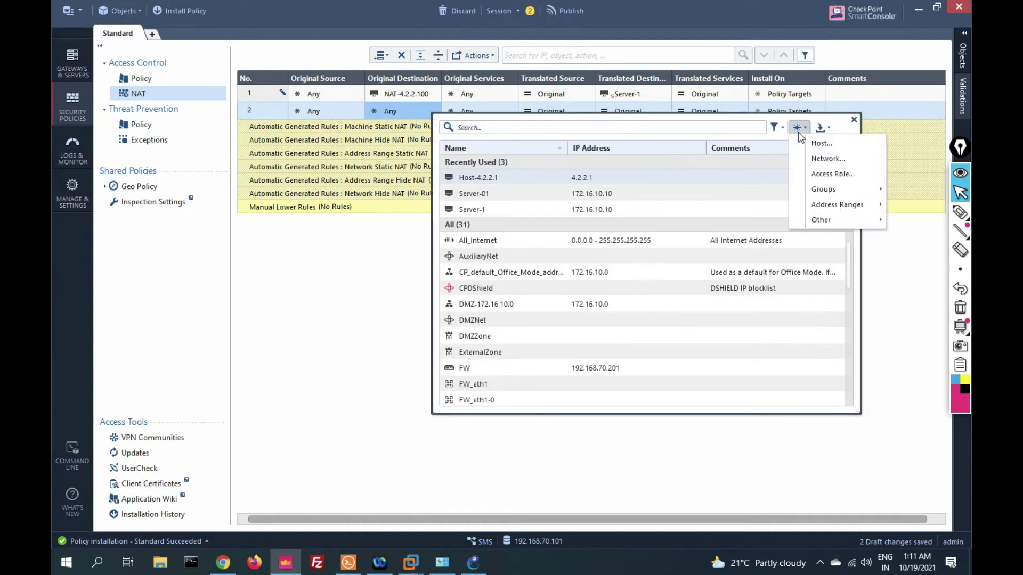
pyautogui.click(818, 143)
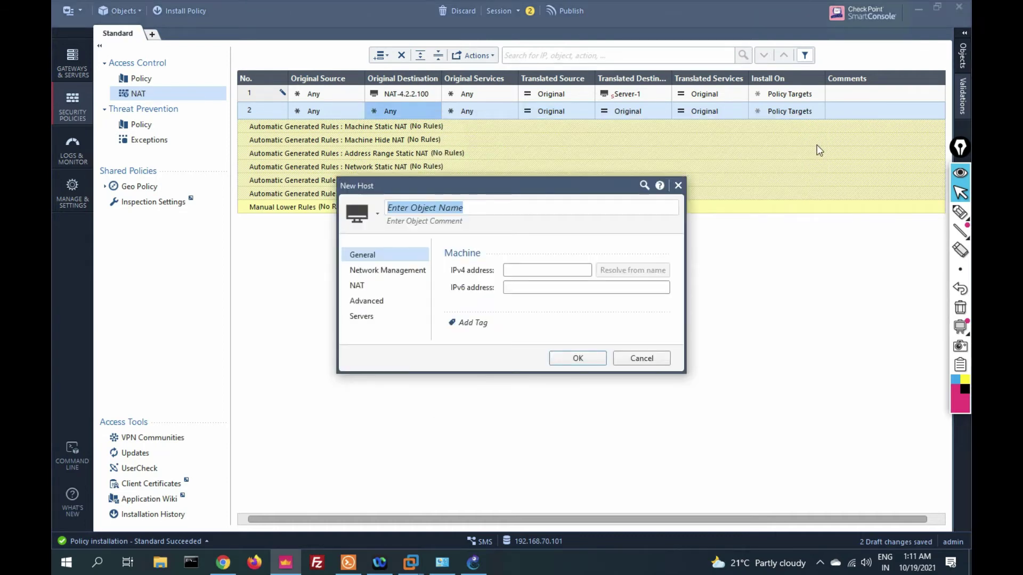
pyautogui.write('NA')
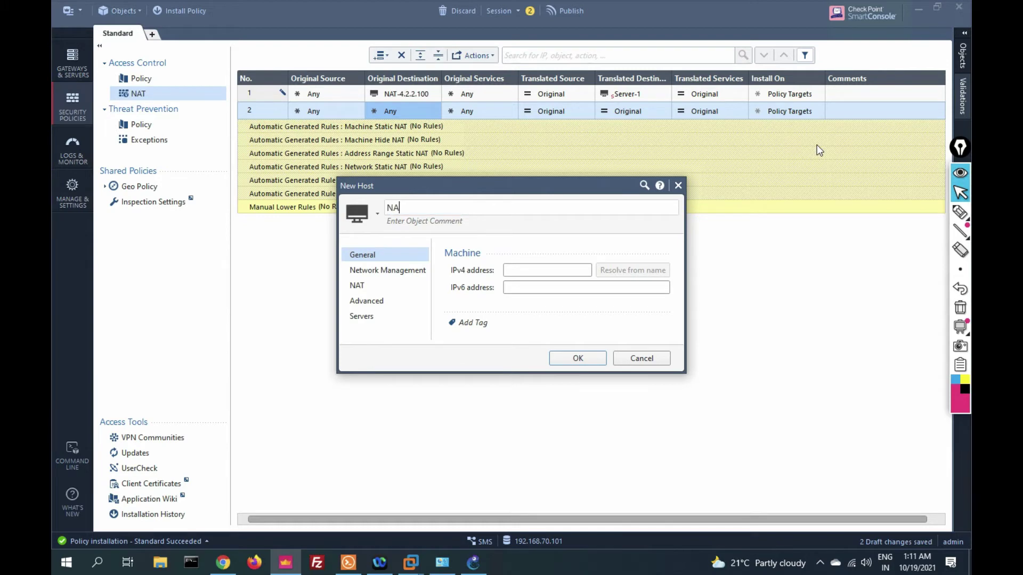
pyautogui.write('T-4.2.2.101')
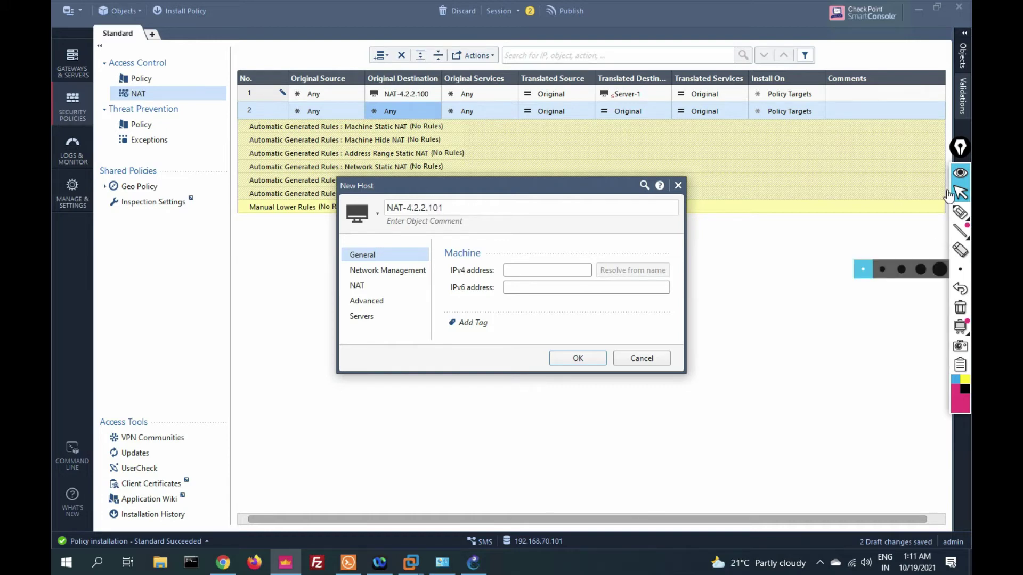
pyautogui.click(565, 271)
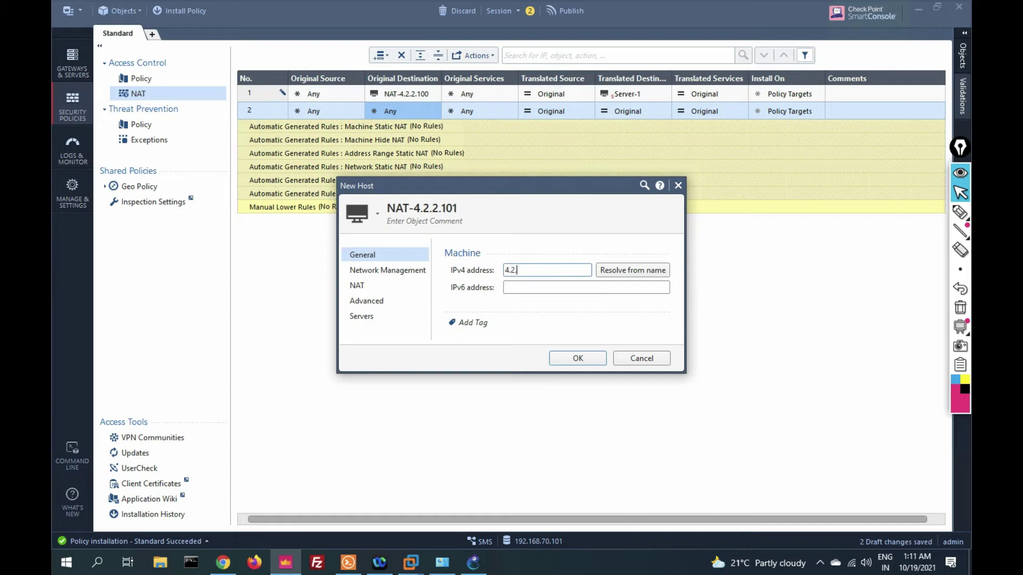
pyautogui.write('4.2.2.101')
pyautogui.click(572, 358)
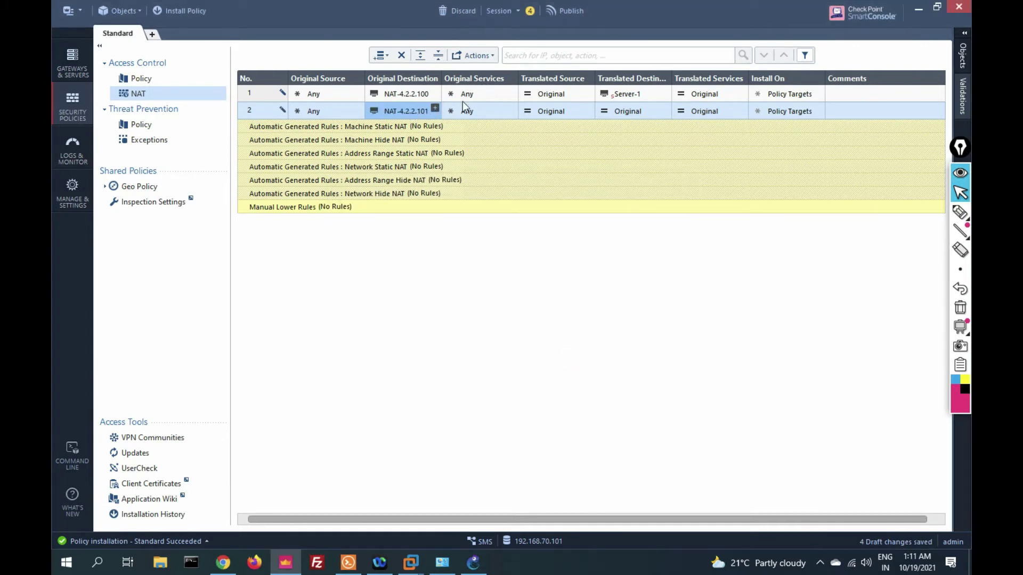
pyautogui.click(664, 109)
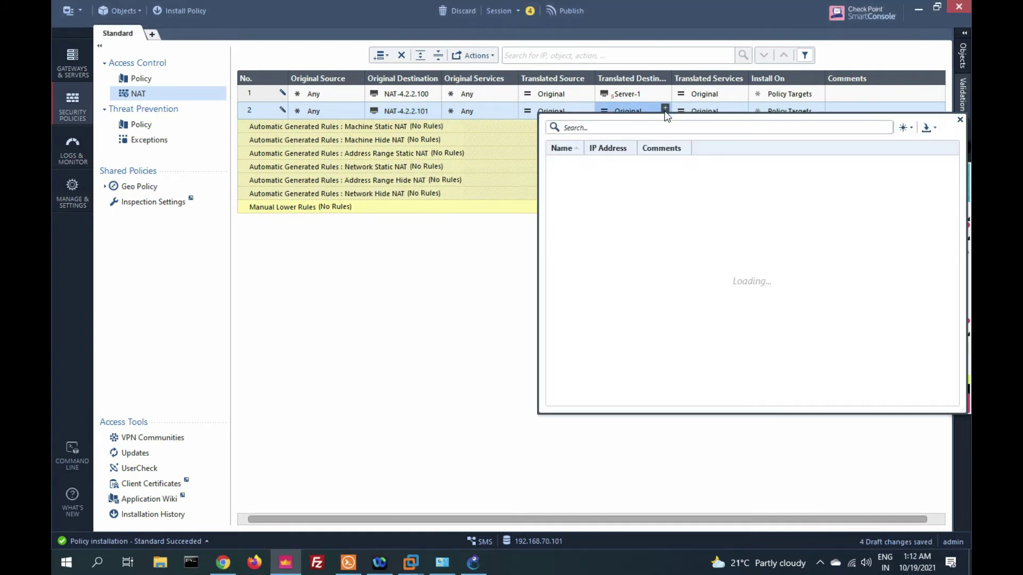
# Create host Server-2 at 172.16.10.20 as rule 2's translated destination and widen the Original Destination column
pyautogui.click(904, 128)
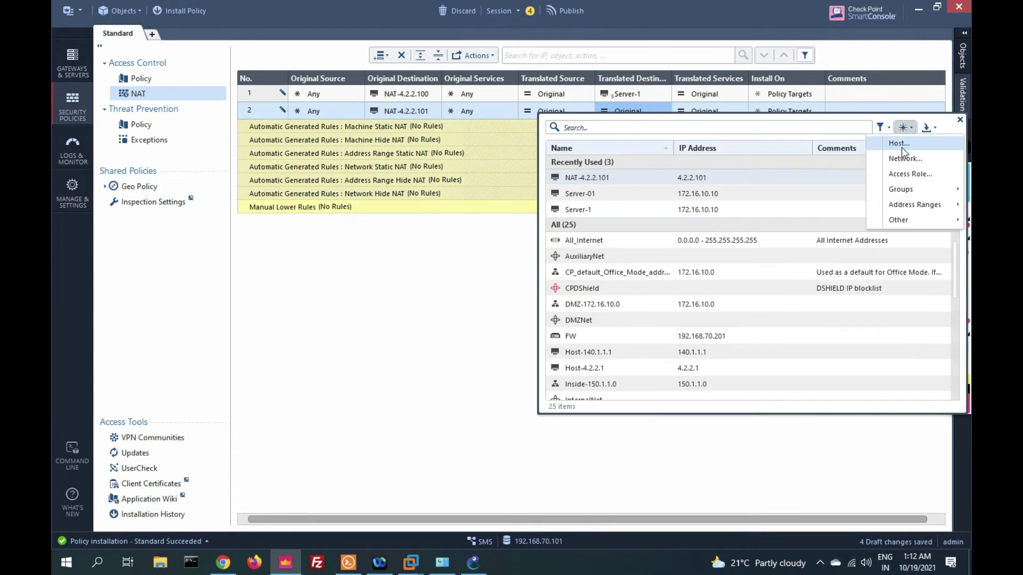
pyautogui.click(900, 144)
pyautogui.write('Server-2')
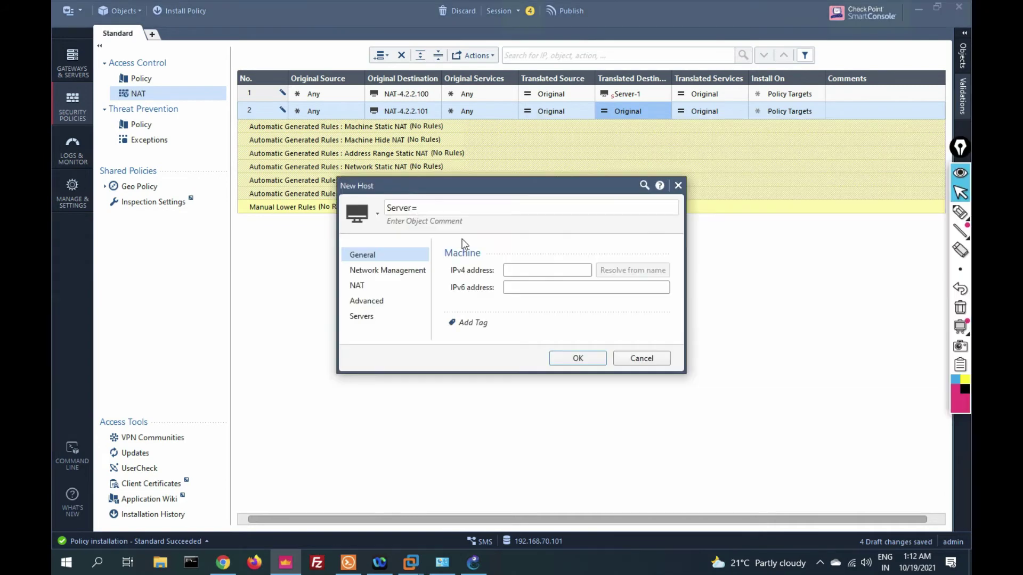
pyautogui.press('Tab')
pyautogui.write('172')
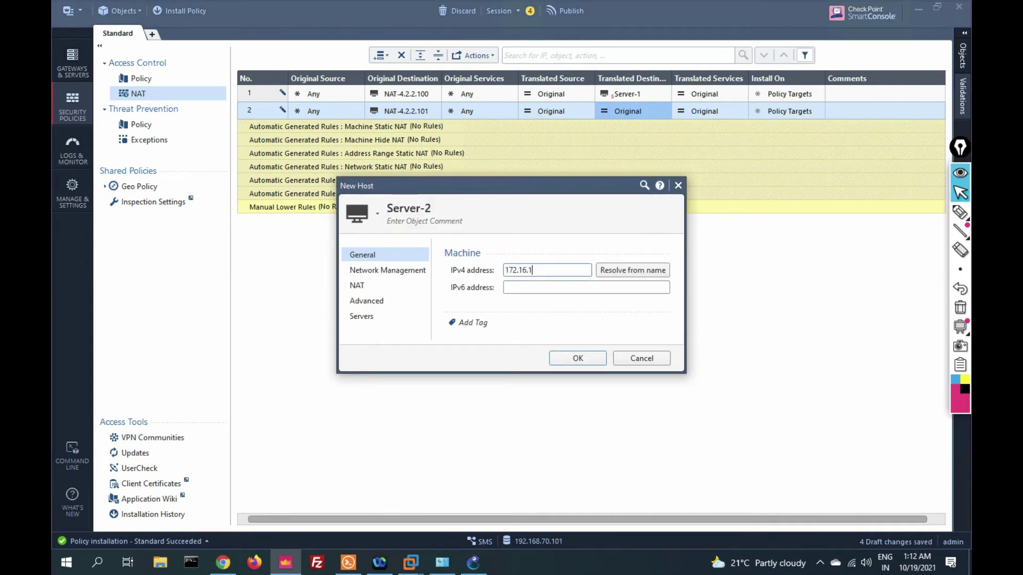
pyautogui.write('.16.10.1')
pyautogui.press('BackSpace')
pyautogui.write('20')
pyautogui.click(593, 354)
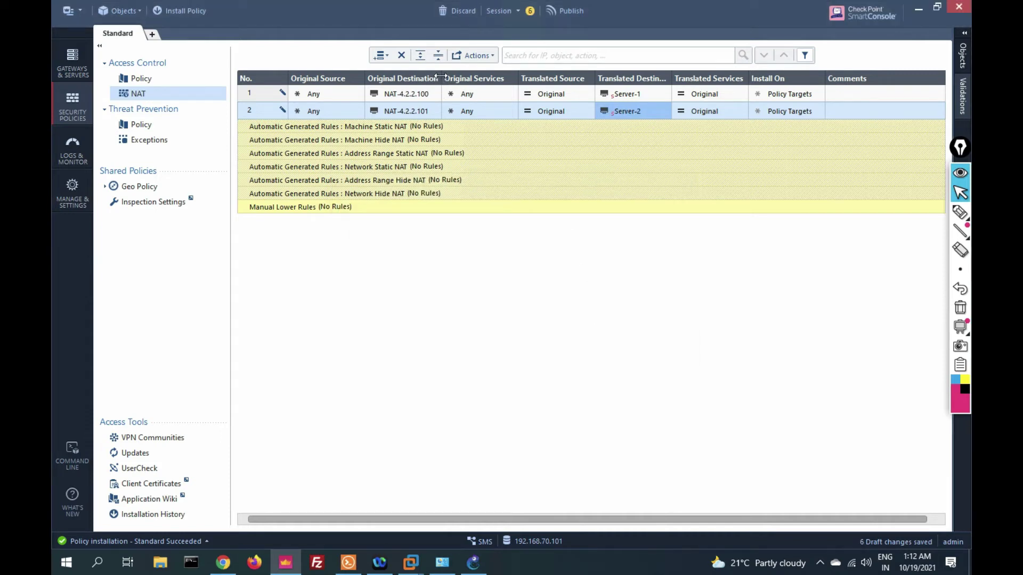
pyautogui.moveTo(441, 76)
pyautogui.mouseDown()
pyautogui.moveTo(469, 75)
pyautogui.moveTo(455, 76)
pyautogui.mouseUp()
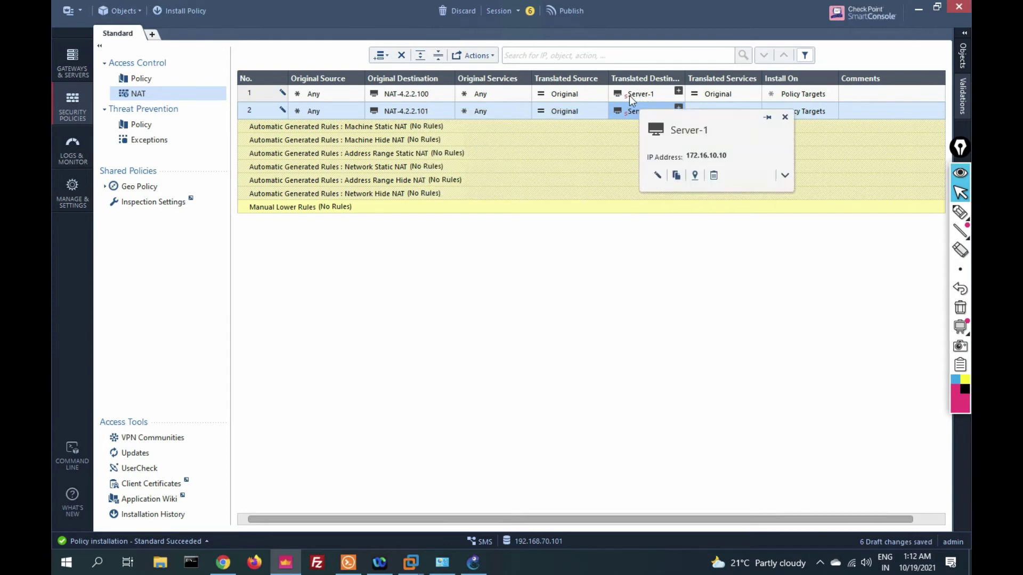
pyautogui.moveTo(414, 115)
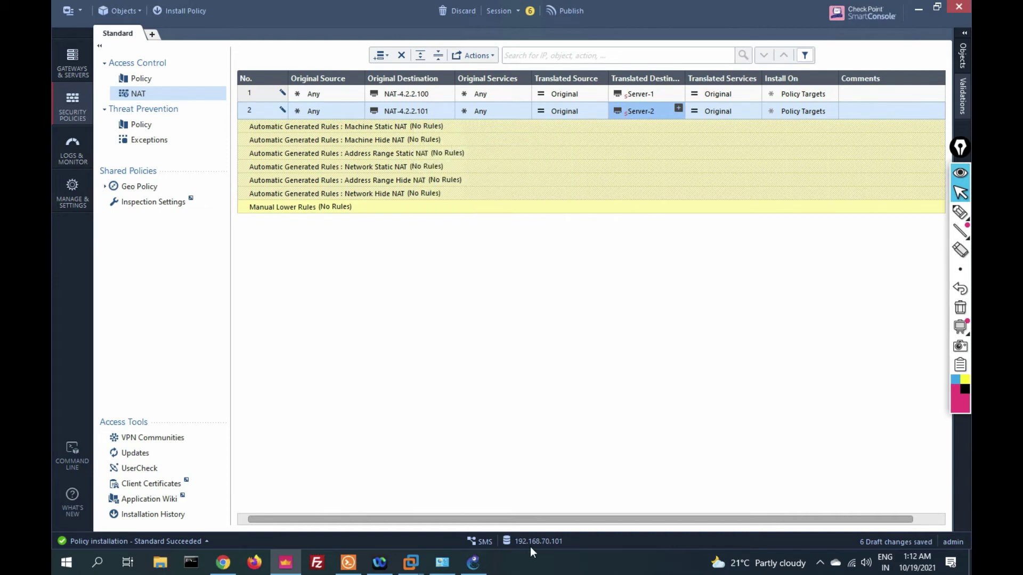
# Replace Host-4.2.2.1 in access rule 2's destination with NAT-4.2.2.101 and NAT-4.2.2.100
pyautogui.click(475, 495)
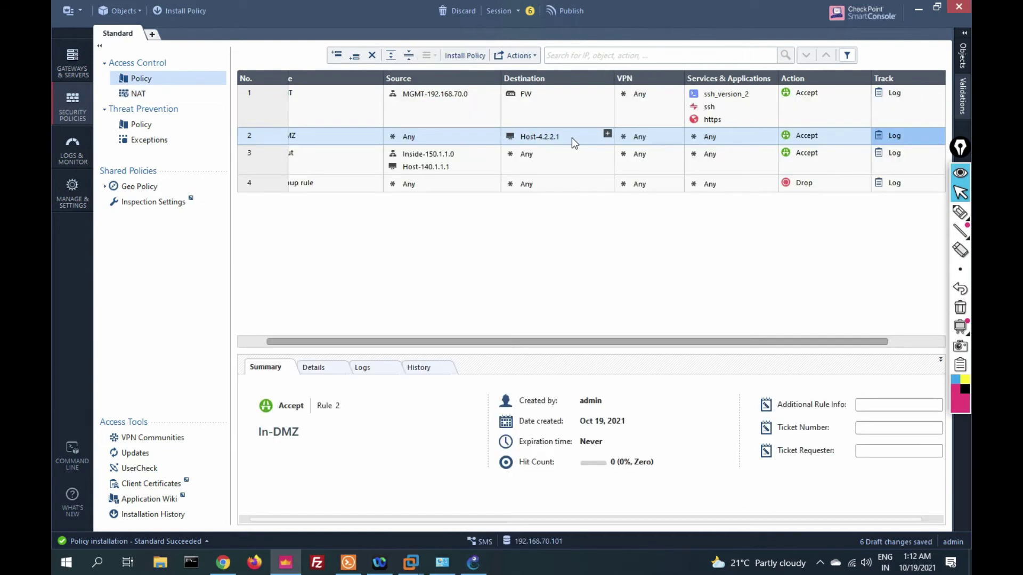
pyautogui.click(607, 134)
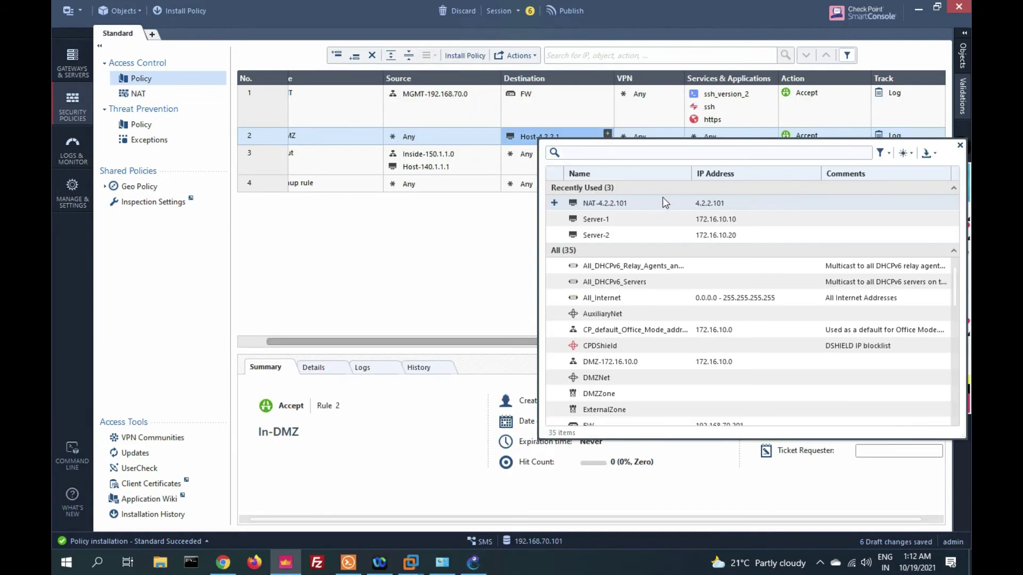
pyautogui.click(702, 206)
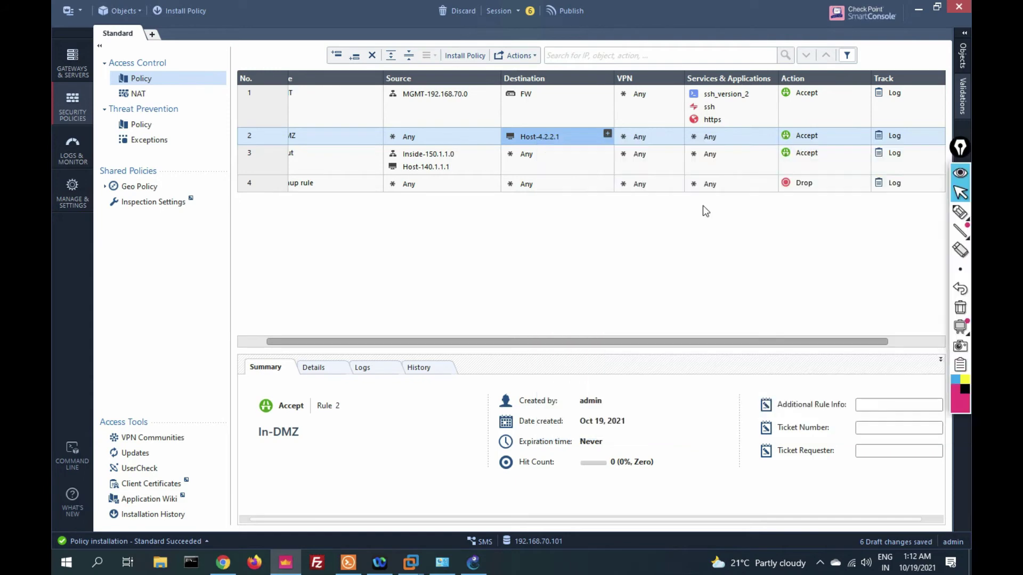
pyautogui.click(608, 134)
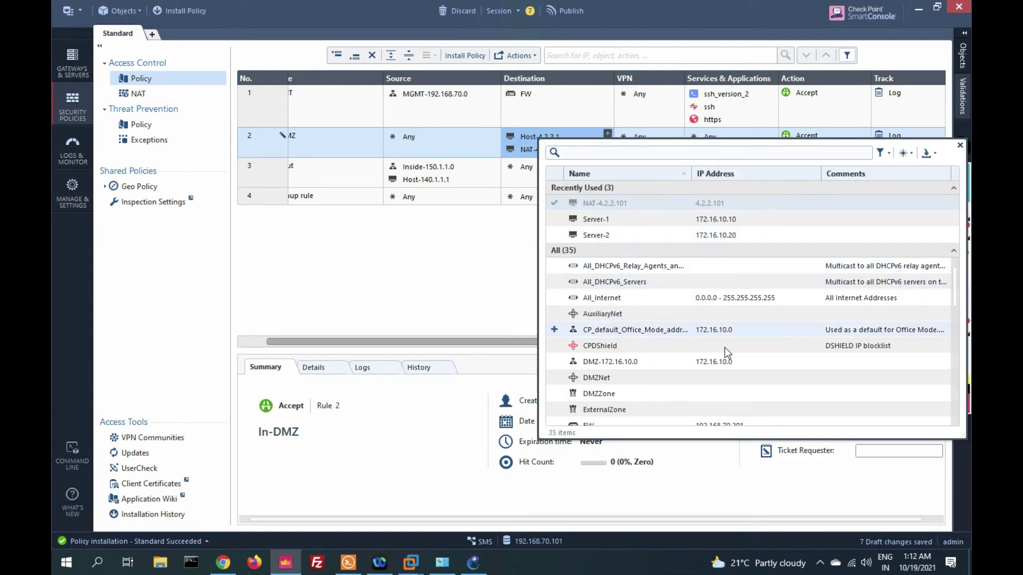
pyautogui.scroll(-5, 723, 354)
pyautogui.write('4.2')
pyautogui.click(633, 254)
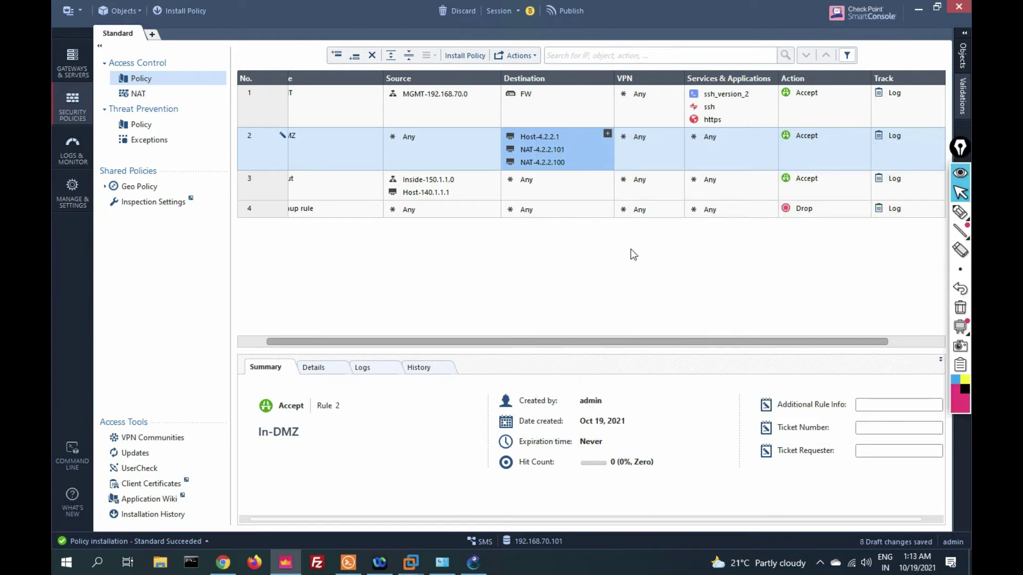
pyautogui.press('Delete')
pyautogui.click(442, 143)
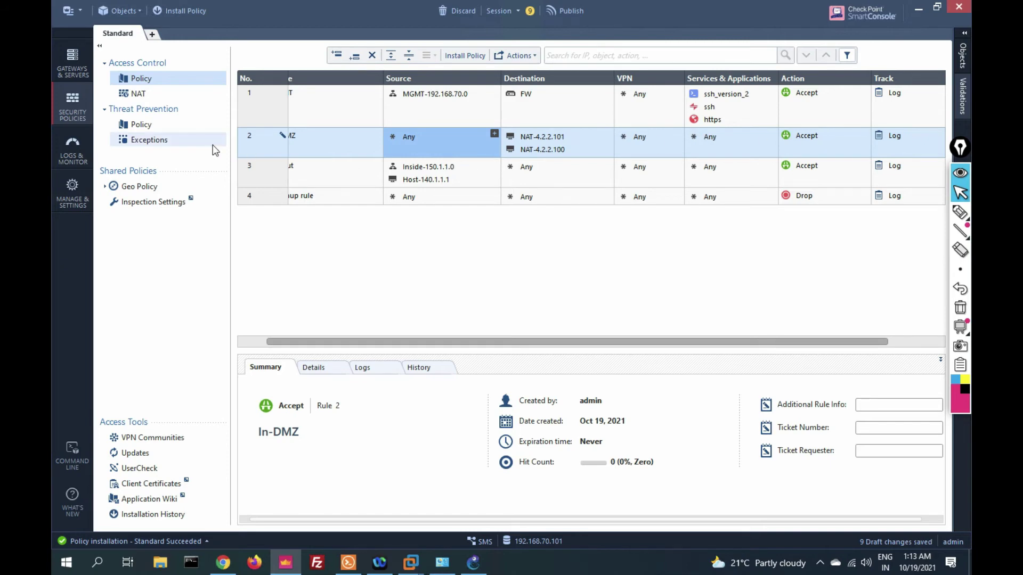
# Log in to the Gaia Portal with the admin account
pyautogui.click(223, 563)
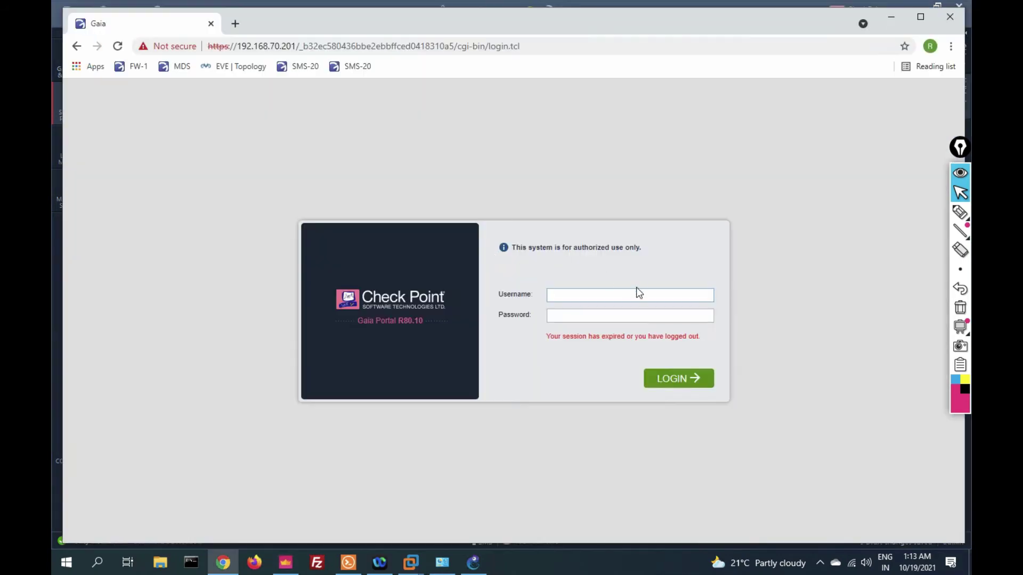
pyautogui.press('Tab')
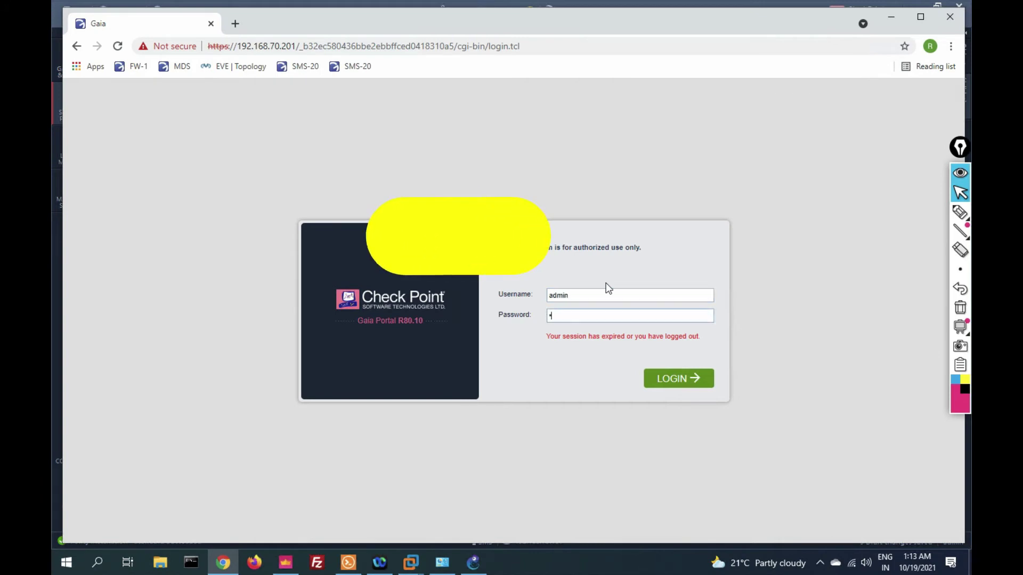
pyautogui.press('Return')
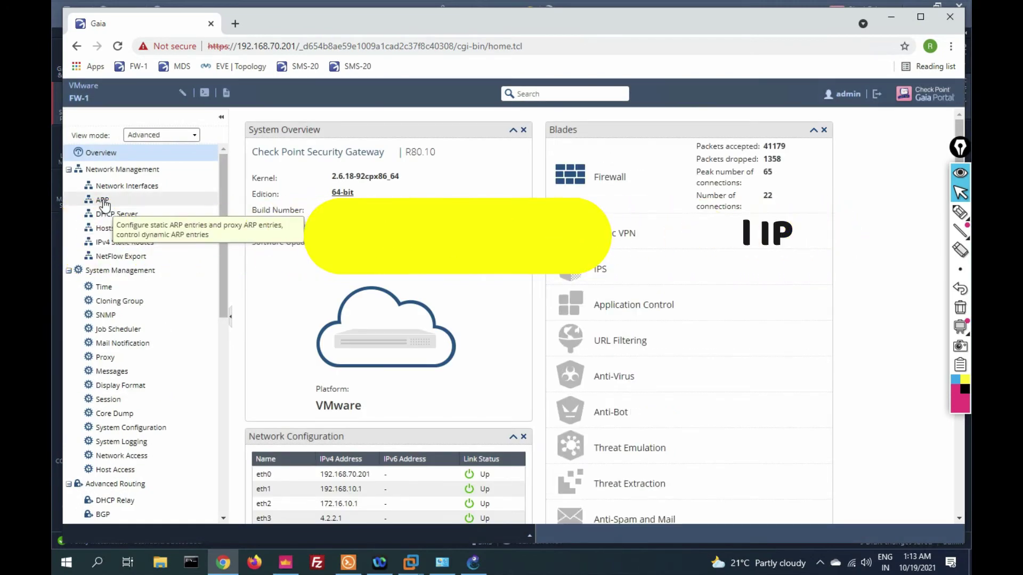
# Add a proxy ARP entry for 4.2.2.100 on interface eth3
pyautogui.click(102, 201)
pyautogui.scroll(-2, 353, 301)
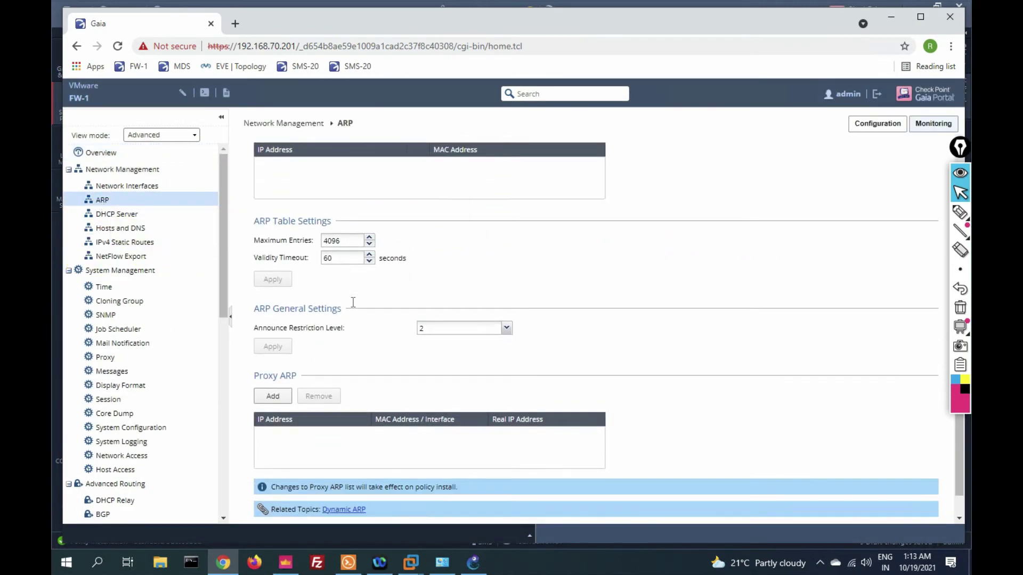
pyautogui.moveTo(253, 354); pyautogui.dragTo(306, 358)
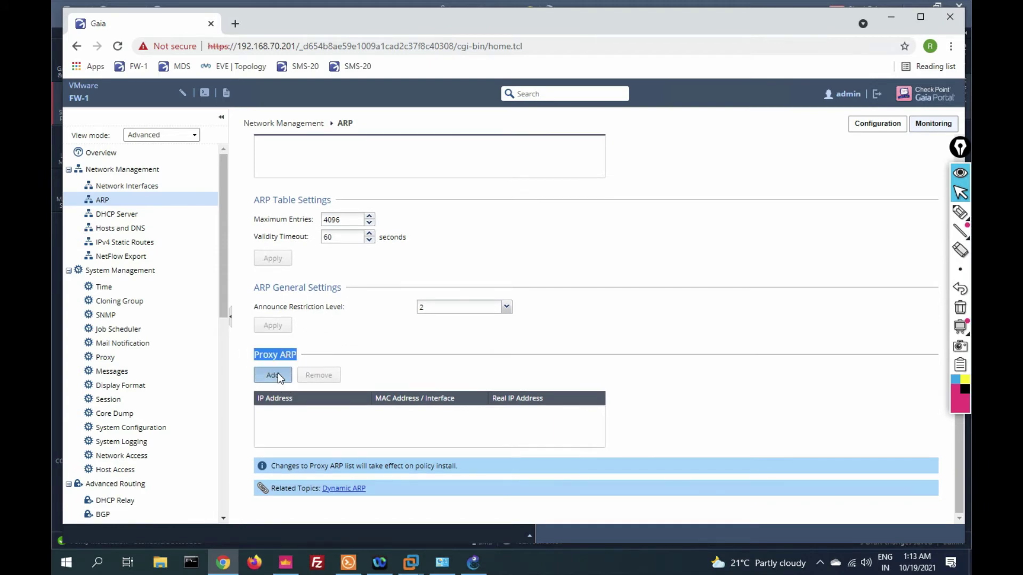
pyautogui.click(277, 373)
pyautogui.click(467, 239)
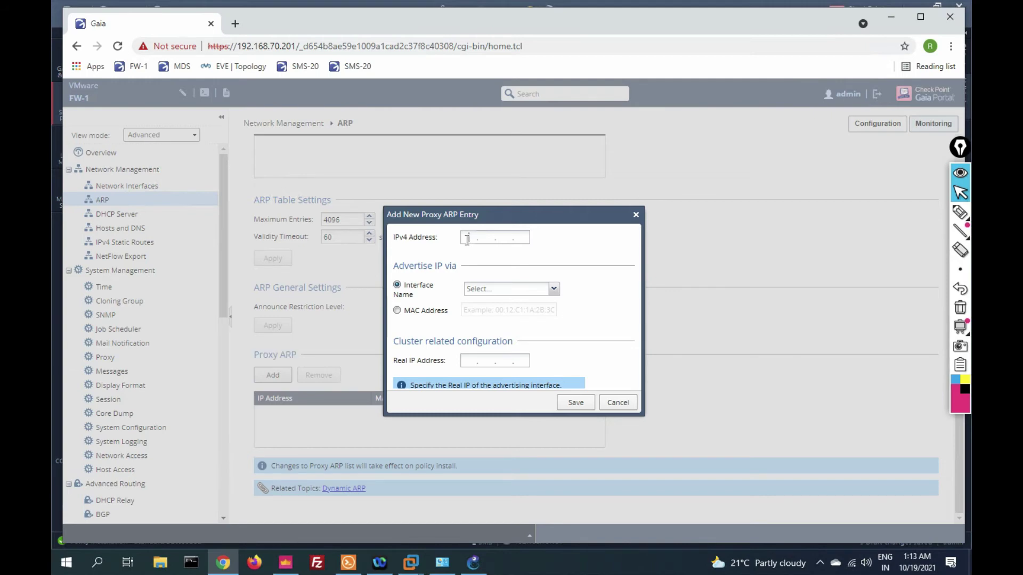
pyautogui.write('1.')
pyautogui.write('2.2.')
pyautogui.write('100')
pyautogui.click(501, 290)
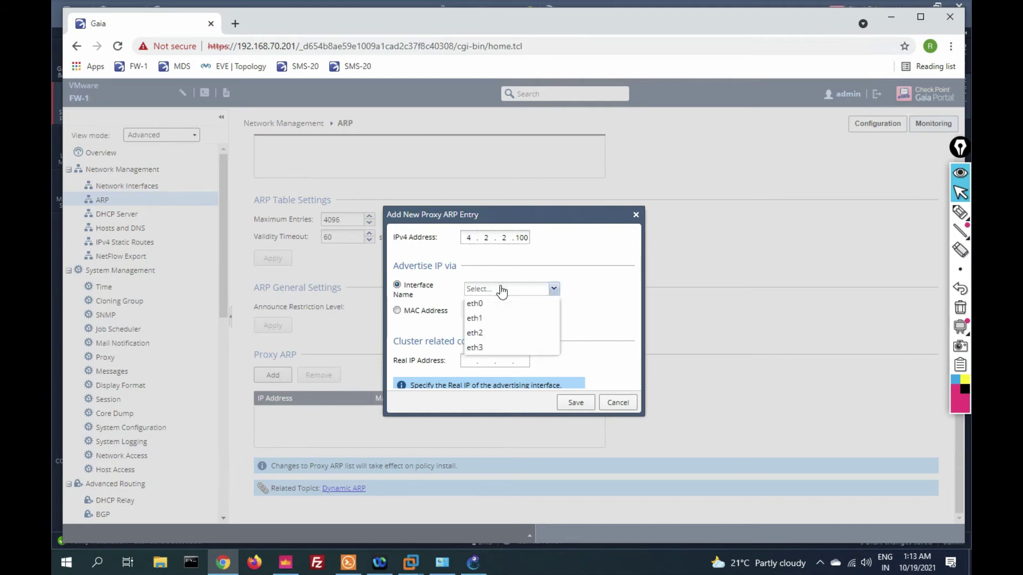
pyautogui.click(486, 348)
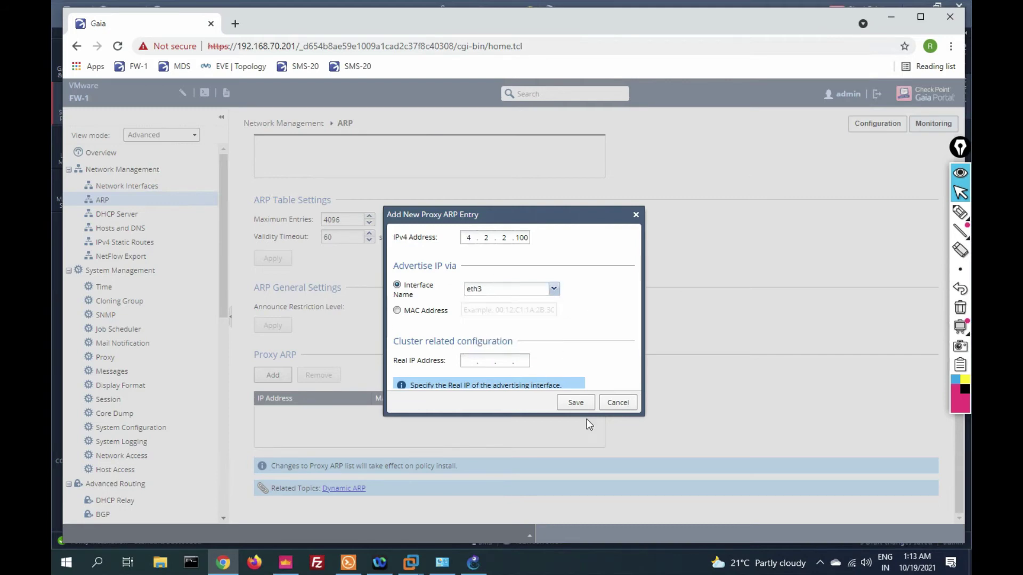
pyautogui.click(576, 403)
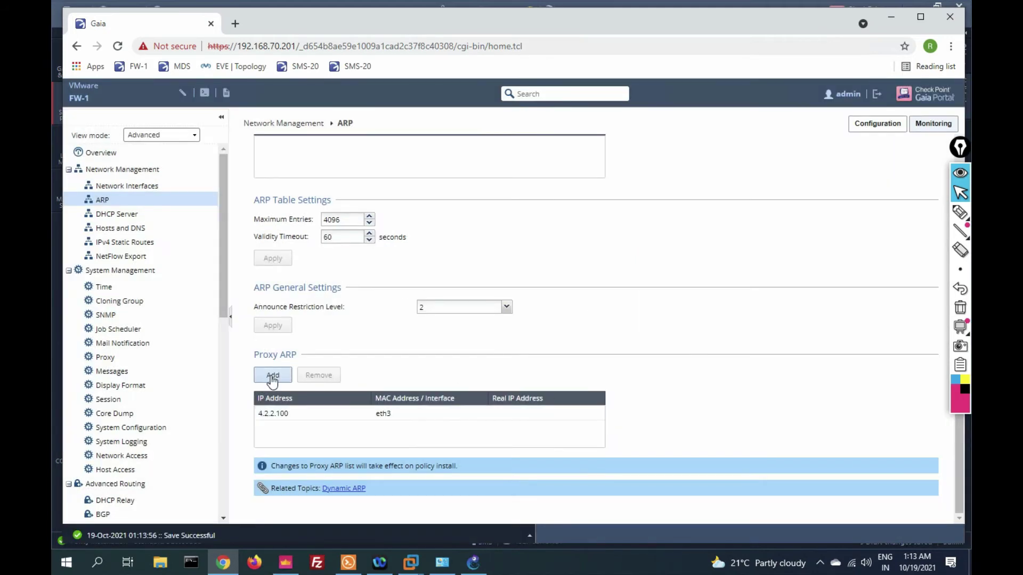
# Add a second proxy ARP entry for 4.2.2.101 on interface eth3
pyautogui.click(272, 377)
pyautogui.write('4.2.2.101')
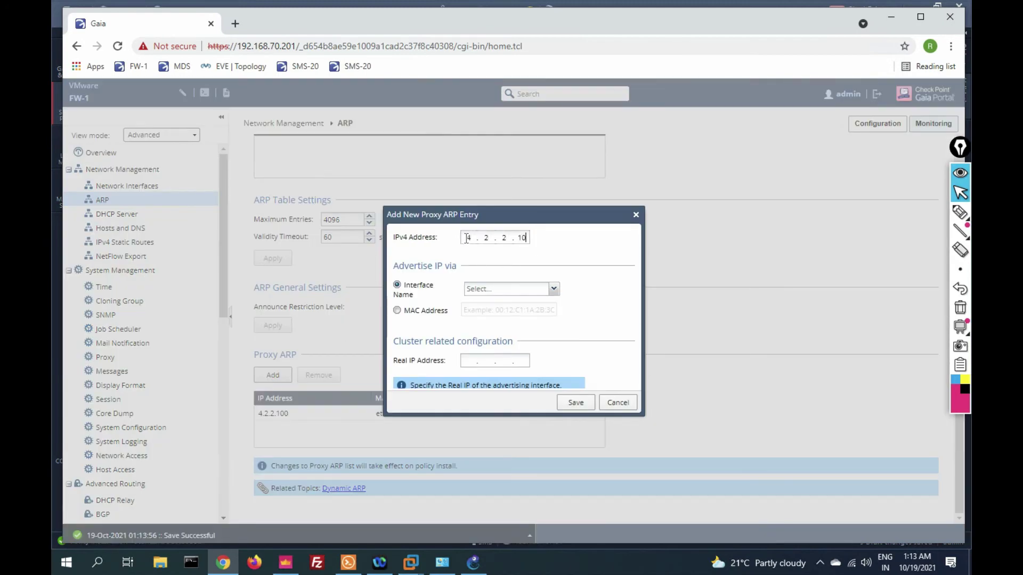
pyautogui.click(510, 290)
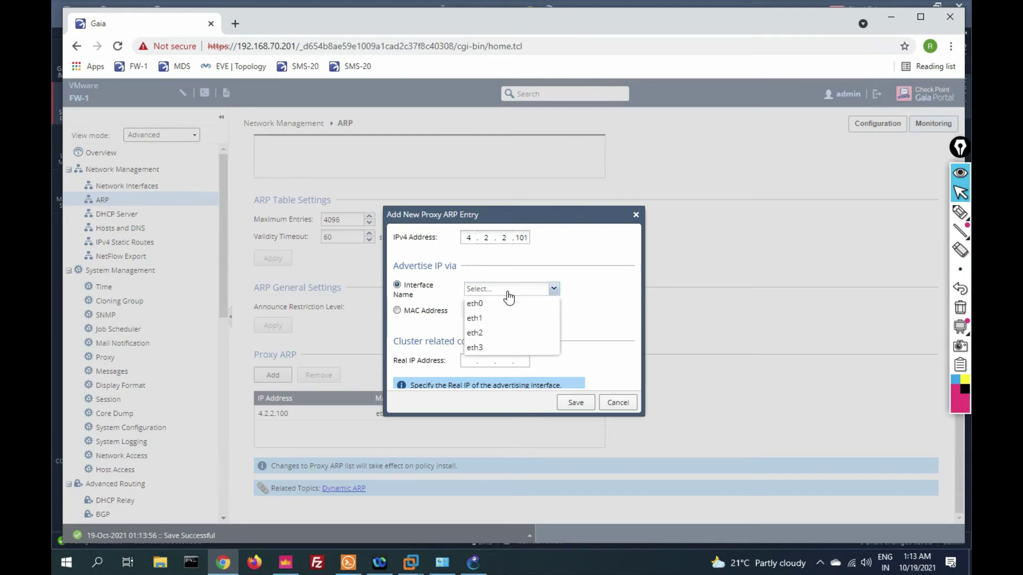
pyautogui.click(489, 349)
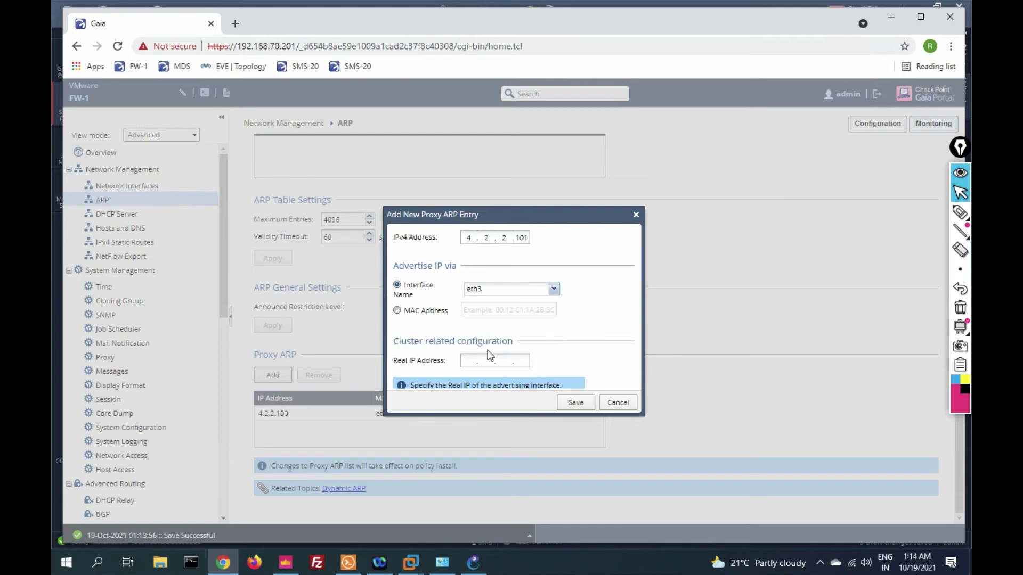
pyautogui.click(575, 403)
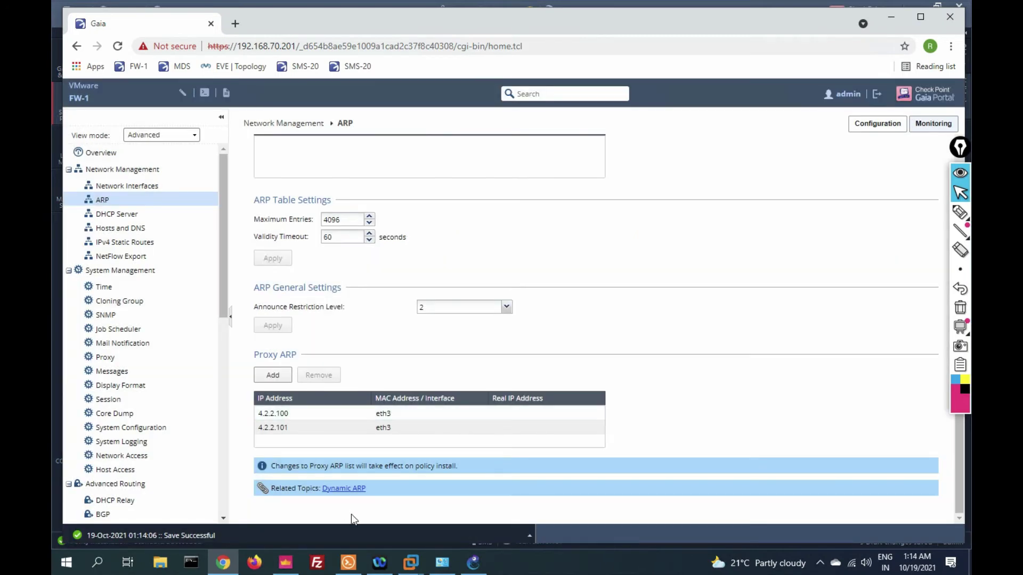
pyautogui.click(286, 565)
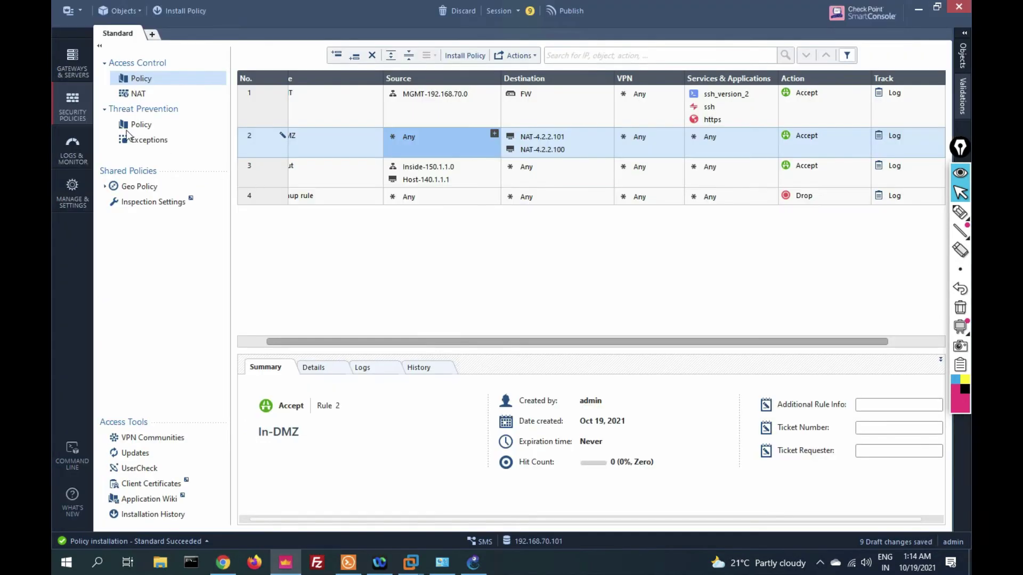
# Enable Merge manual proxy ARP configuration in the NAT global properties
pyautogui.click(77, 15)
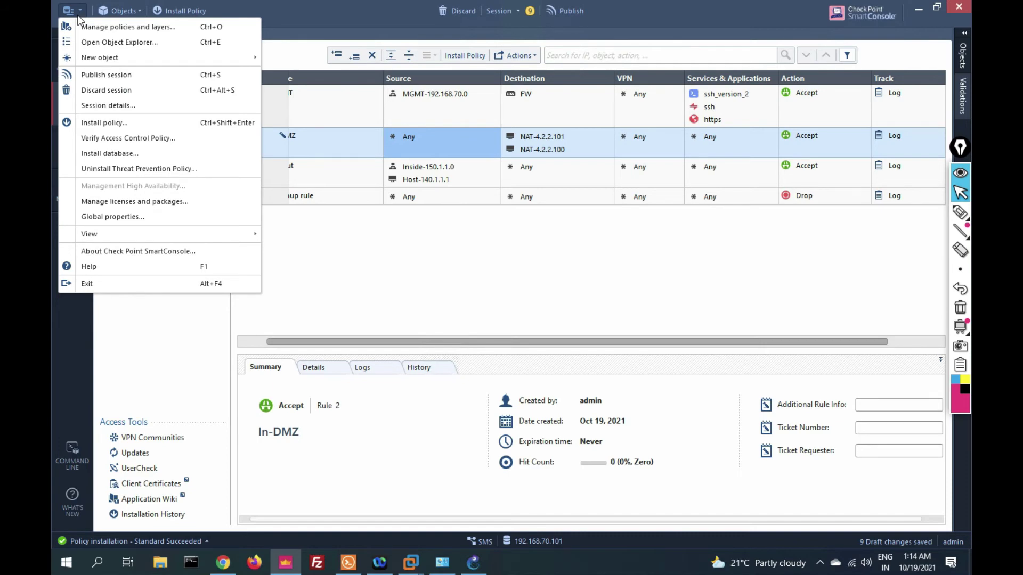
pyautogui.click(109, 217)
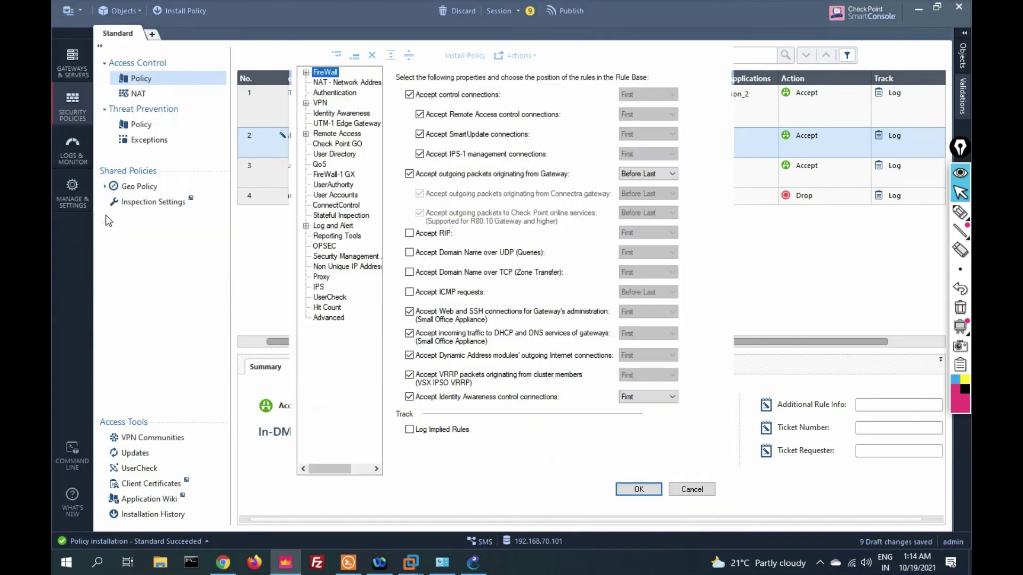
pyautogui.click(324, 87)
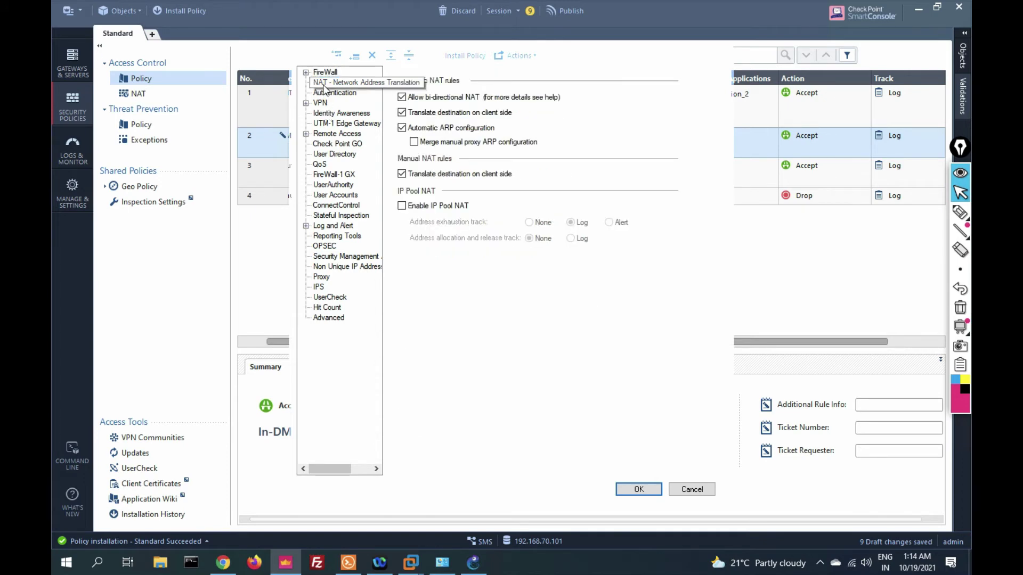
pyautogui.click(414, 142)
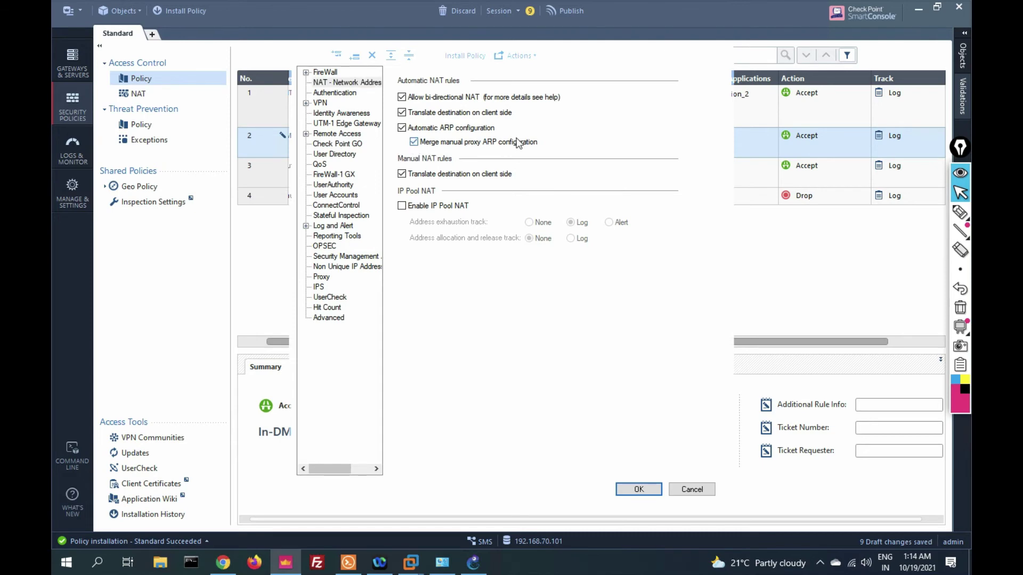
pyautogui.click(639, 489)
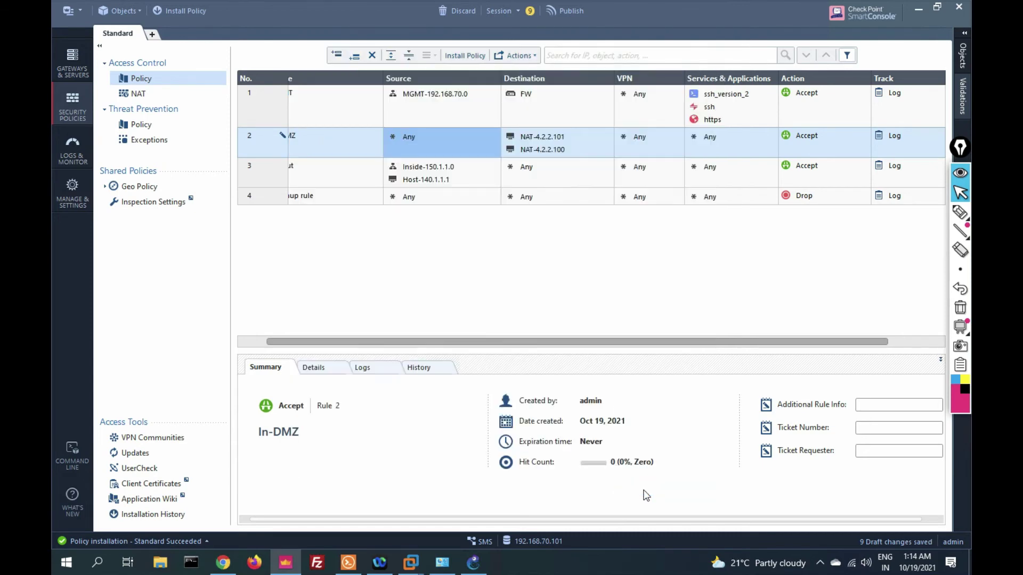
# Publish the 10 draft changes and install the Standard policy on FW
pyautogui.click(572, 11)
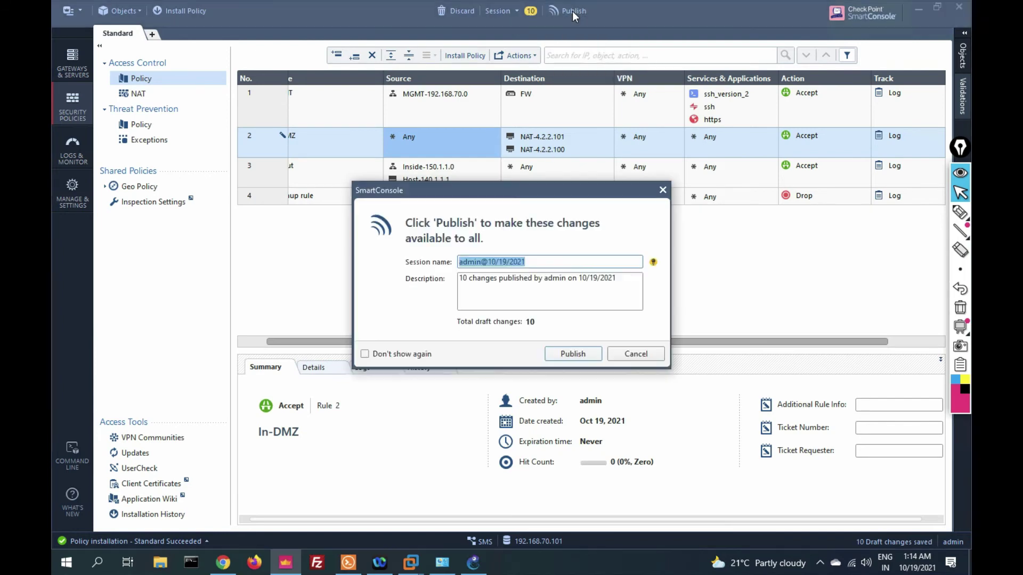
pyautogui.click(565, 351)
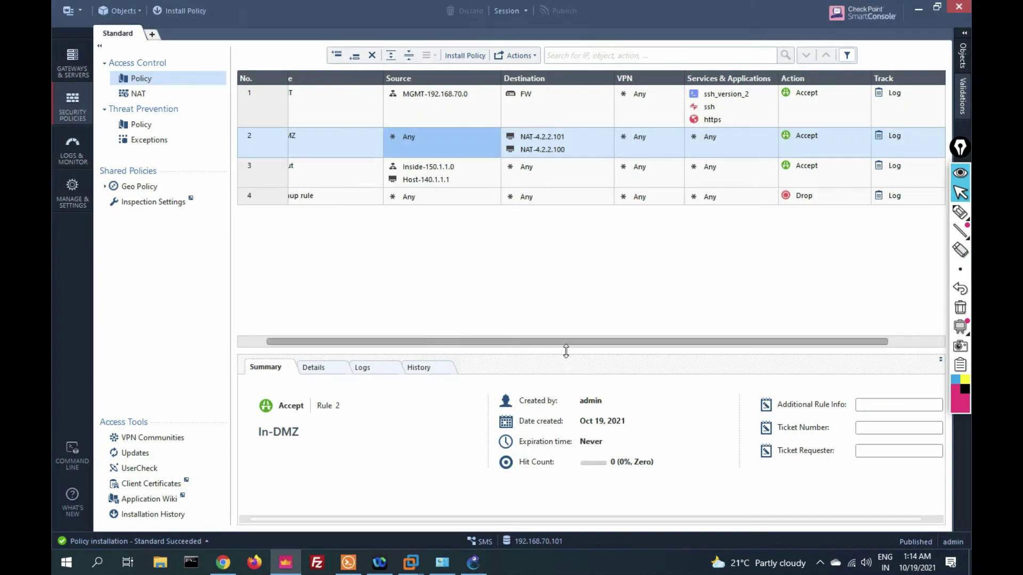
pyautogui.click(181, 11)
pyautogui.click(724, 461)
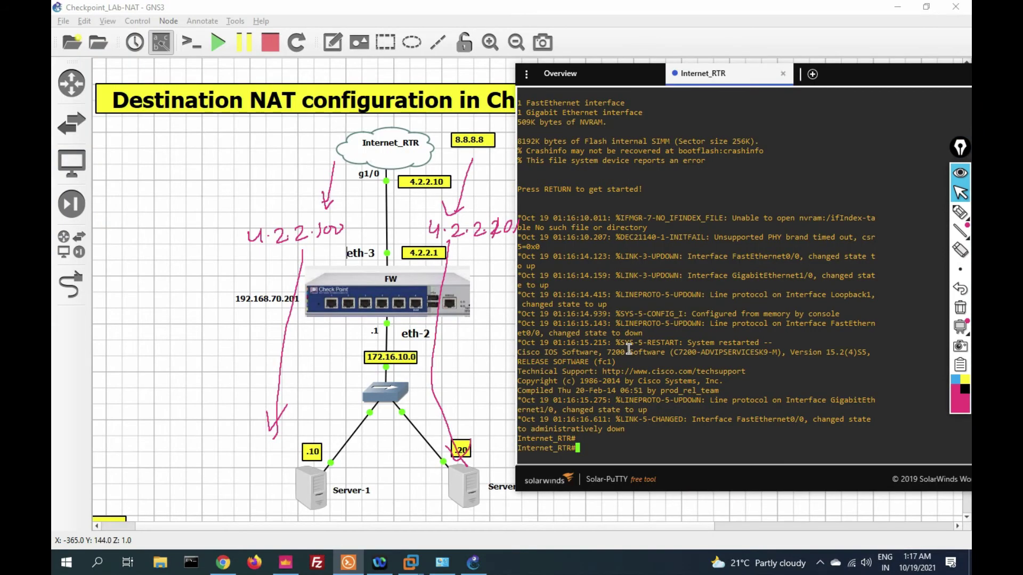
# From Internet_RTR, telnet to 4.2.2.100 with source-interface loopback 1
pyautogui.click(247, 238)
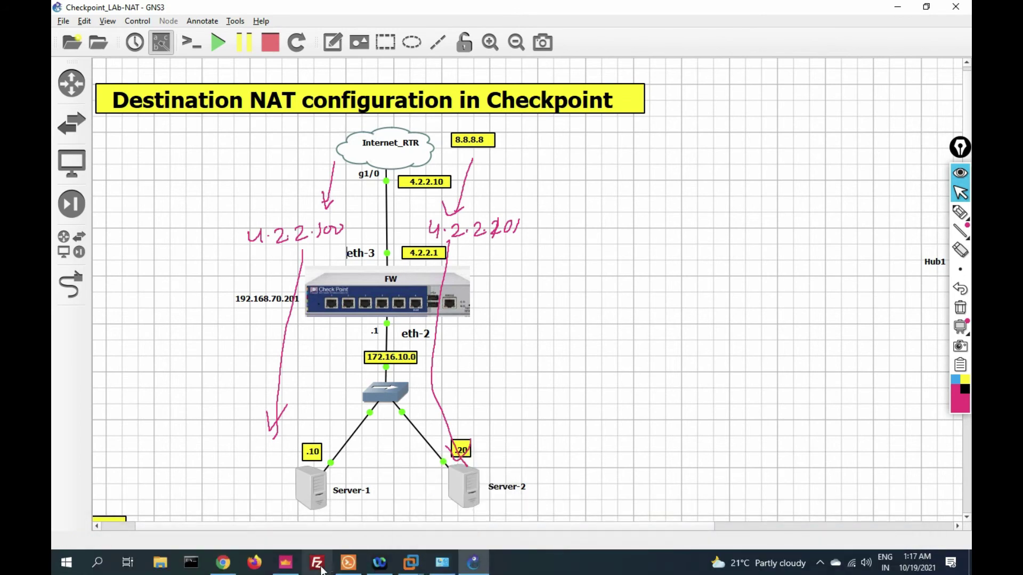
pyautogui.click(349, 563)
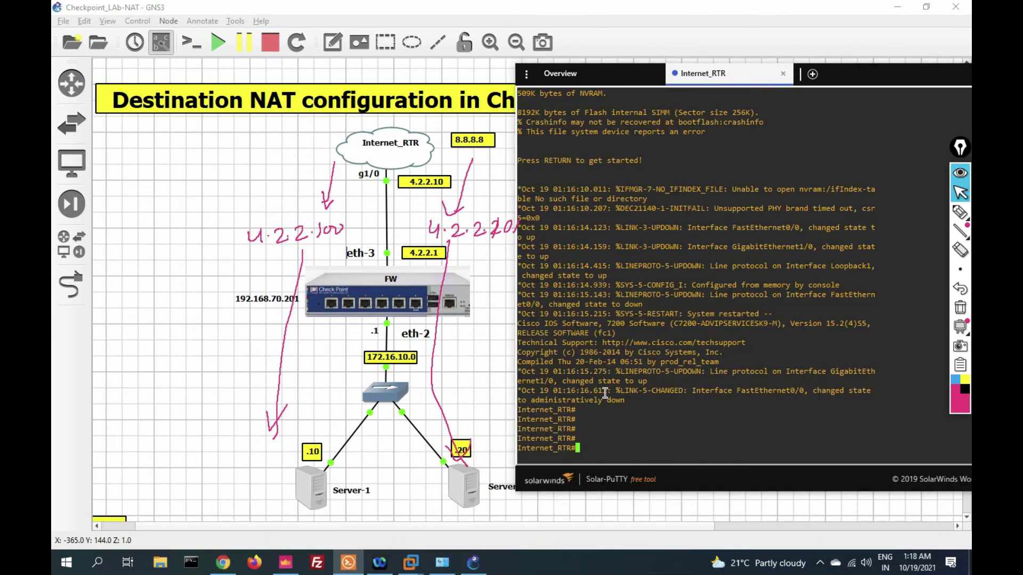
pyautogui.press('Return')
pyautogui.press('Return')
pyautogui.press('Return')
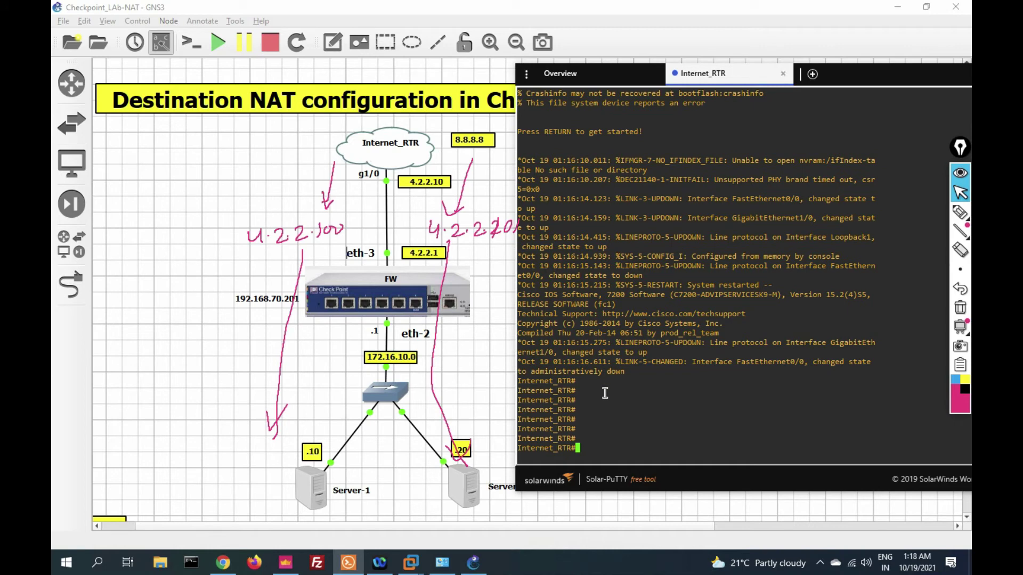
pyautogui.write('tel')
pyautogui.press('Tab')
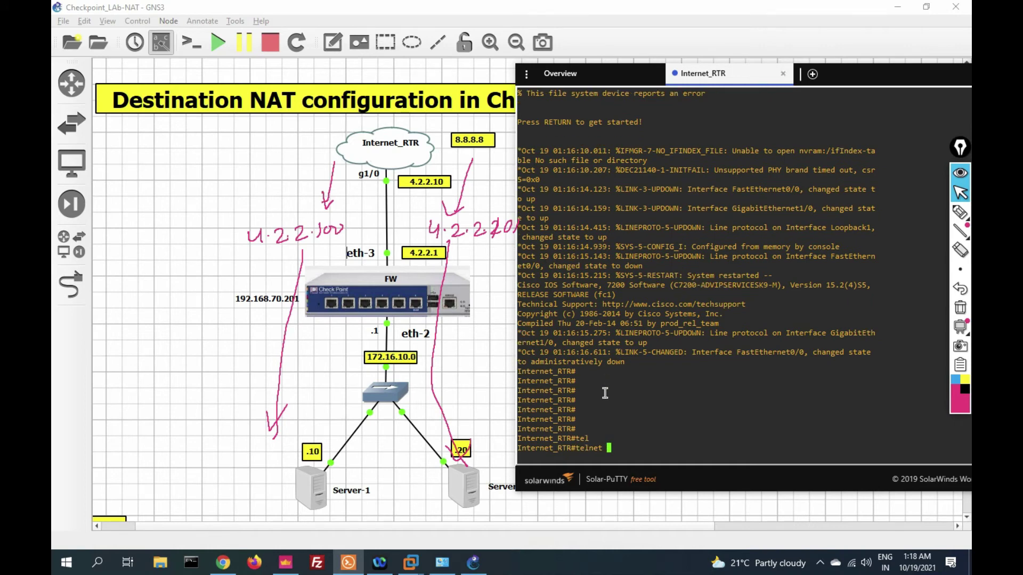
pyautogui.write('4.2.2.100 /so')
pyautogui.press('Tab')
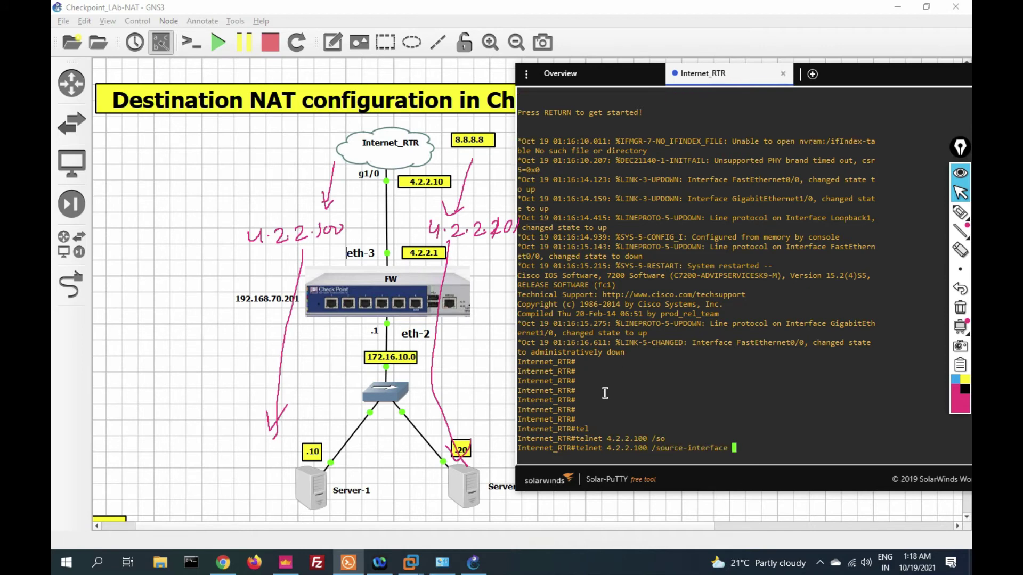
pyautogui.write('loo')
pyautogui.press('Tab')
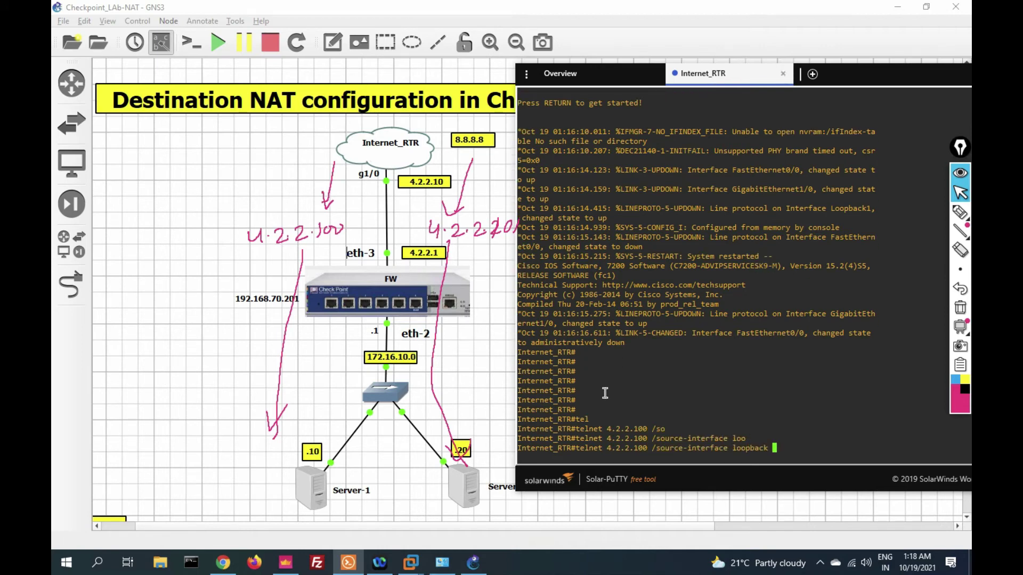
pyautogui.write('1')
pyautogui.press('Return')
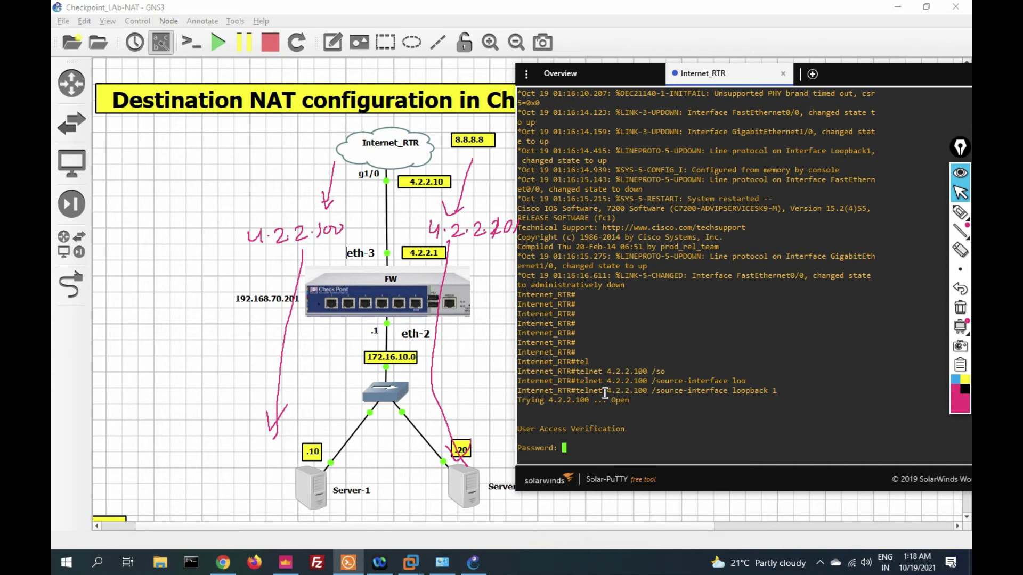
# Log in to Server-1, enter privileged mode, then exit the session
pyautogui.press('Return')
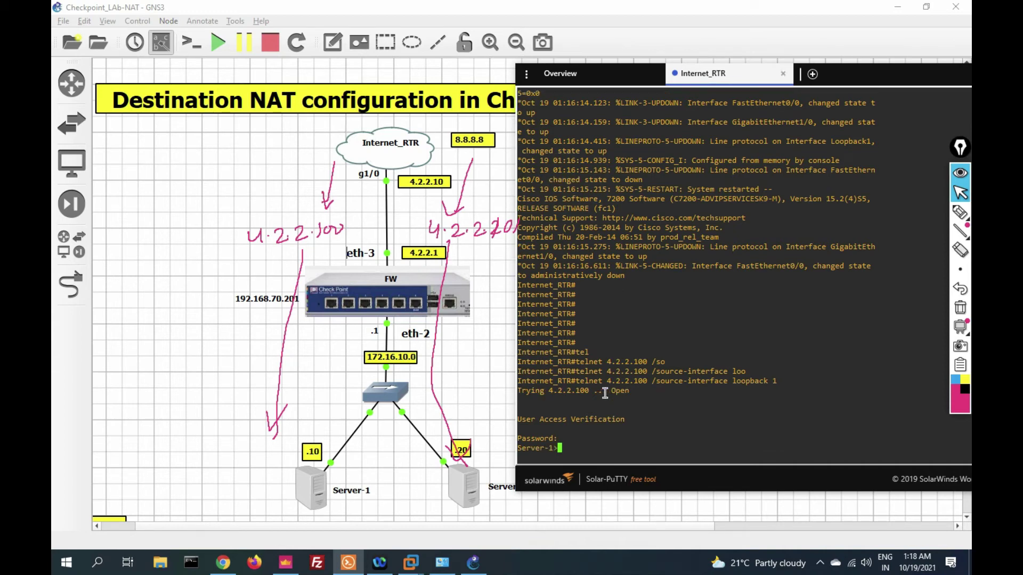
pyautogui.press('Return')
pyautogui.press('Return')
pyautogui.press('Return')
pyautogui.write('en')
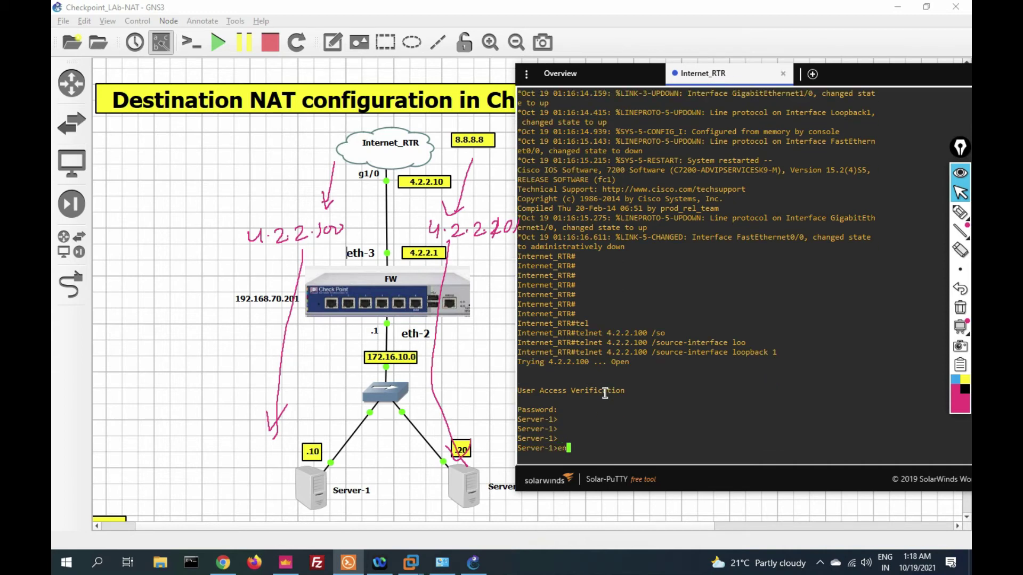
pyautogui.press('Return')
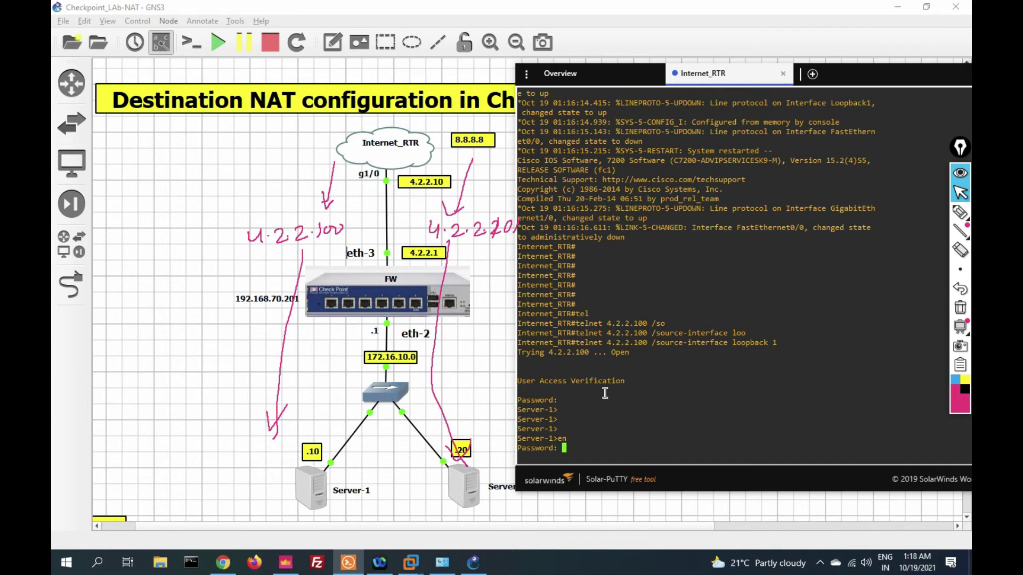
pyautogui.press('Return')
pyautogui.press('Return')
pyautogui.press('Return')
pyautogui.press('Return')
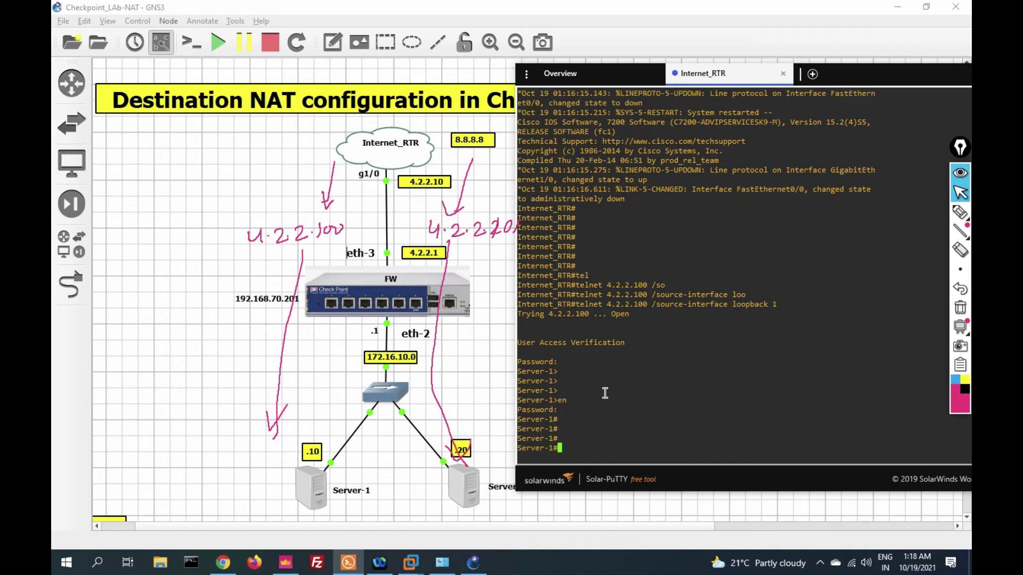
pyautogui.write('exit')
pyautogui.press('Return')
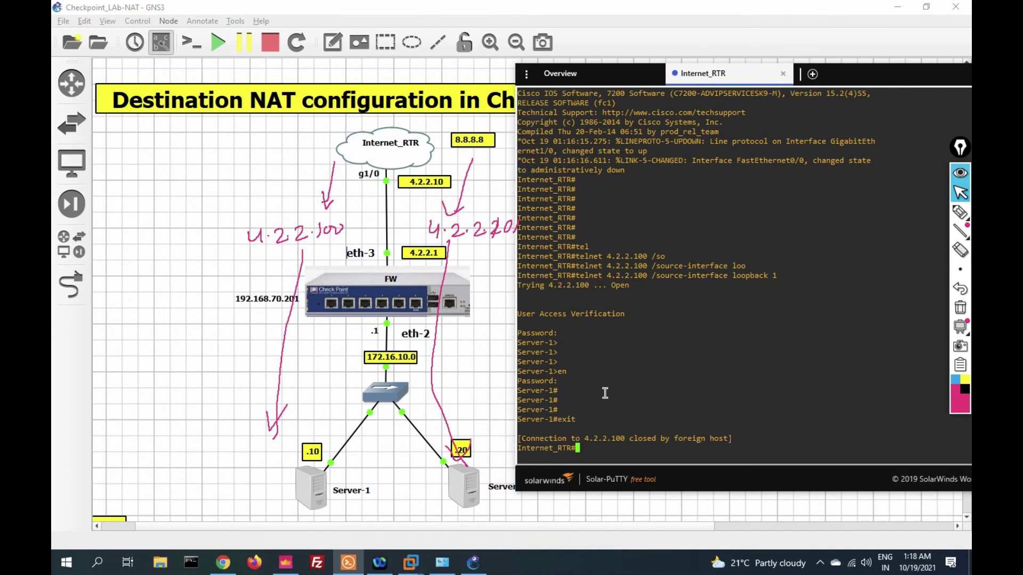
# Telnet to 4.2.2.101 from loopback 1 by editing the previous command
pyautogui.press('Return')
pyautogui.press('Return')
pyautogui.press('Return')
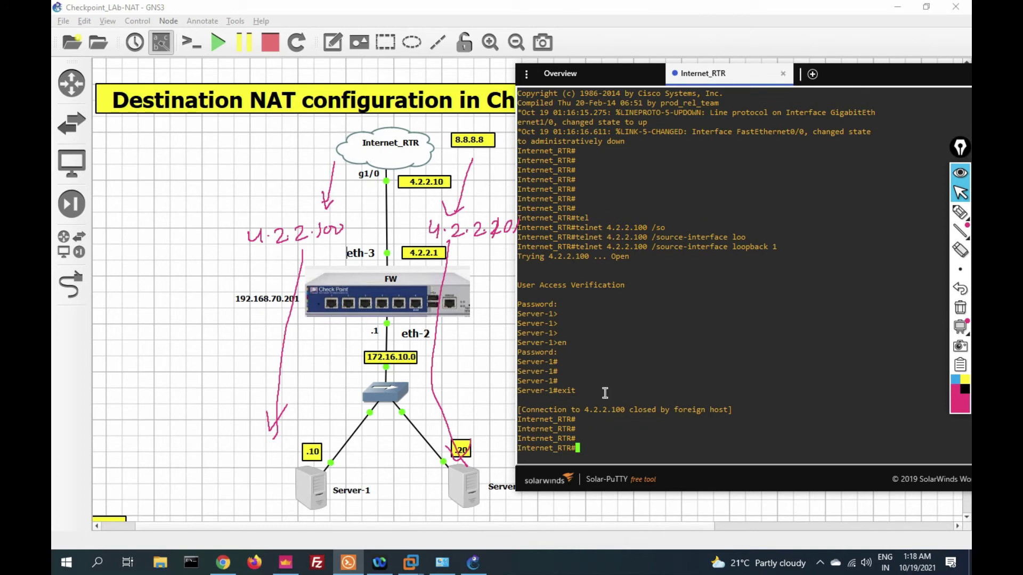
pyautogui.press('Up')
pyautogui.press('Left')
pyautogui.press('Left')
pyautogui.press('Left')
pyautogui.press('Left')
pyautogui.press('Left')
pyautogui.press('Left')
pyautogui.press('Left')
pyautogui.press('Left')
pyautogui.press('Left')
pyautogui.press('Left')
pyautogui.press('Left')
pyautogui.press('Left')
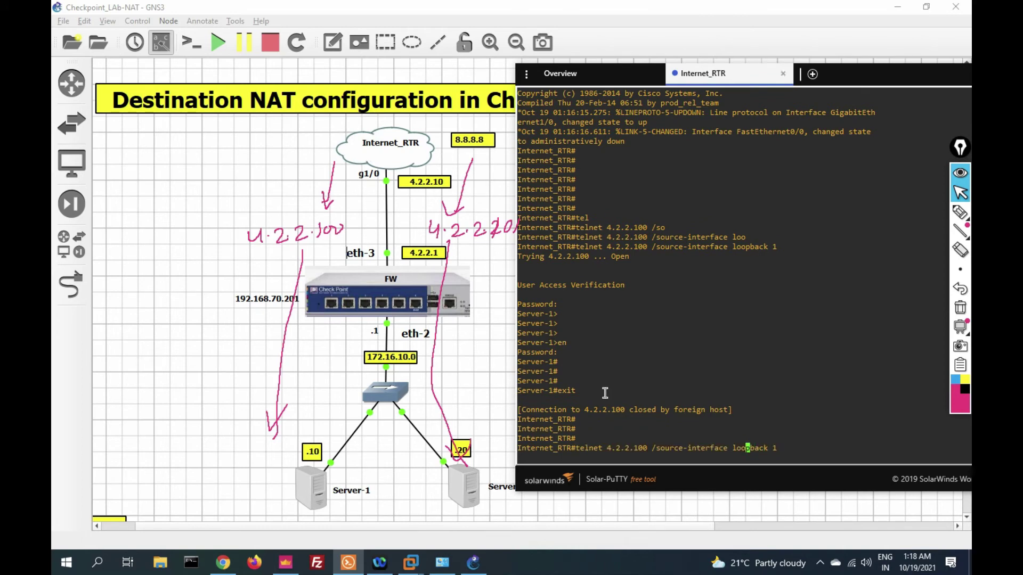
pyautogui.press('Left')
pyautogui.press('Left')
pyautogui.press('Left')
pyautogui.press('Left')
pyautogui.press('Left')
pyautogui.press('Left')
pyautogui.press('Left')
pyautogui.press('Left')
pyautogui.press('Left')
pyautogui.press('Left')
pyautogui.press('Left')
pyautogui.press('Left')
pyautogui.press('Left')
pyautogui.press('Left')
pyautogui.press('Left')
pyautogui.press('Left')
pyautogui.press('Left')
pyautogui.press('BackSpace')
pyautogui.write('1')
pyautogui.press('Return')
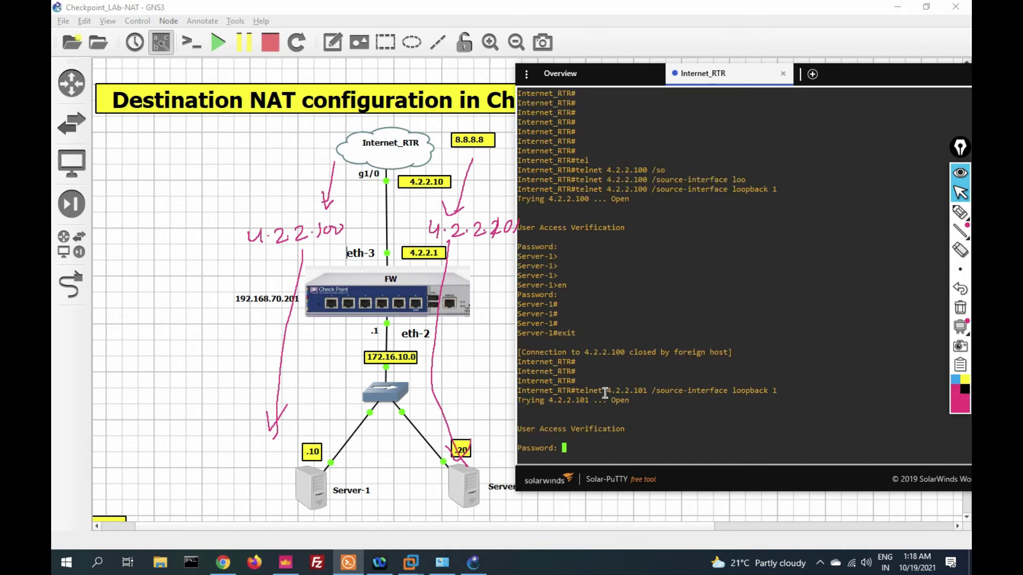
# Log in to Server-2, enter privileged mode, and exit the session
pyautogui.press('Return')
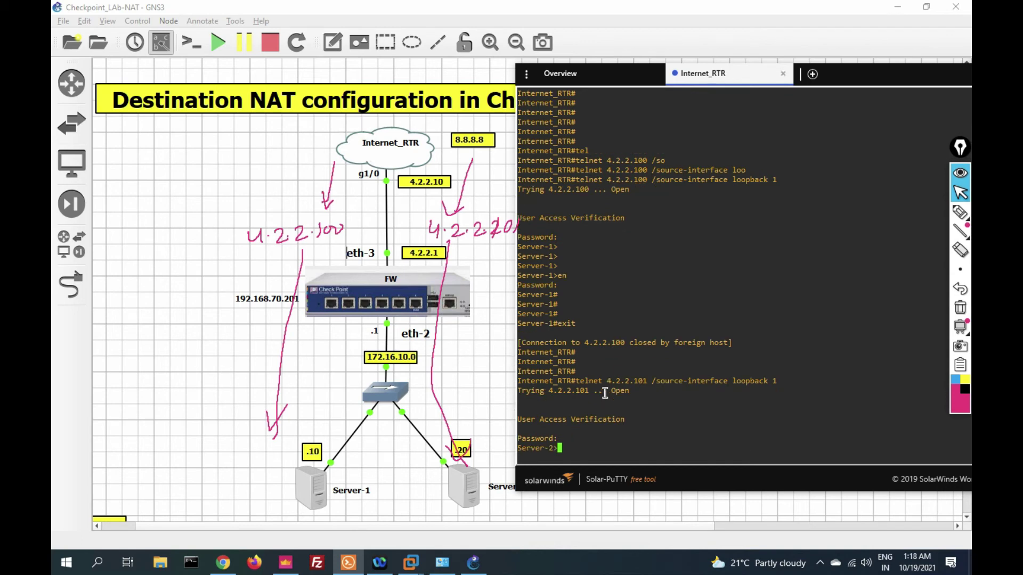
pyautogui.write('en')
pyautogui.press('Return')
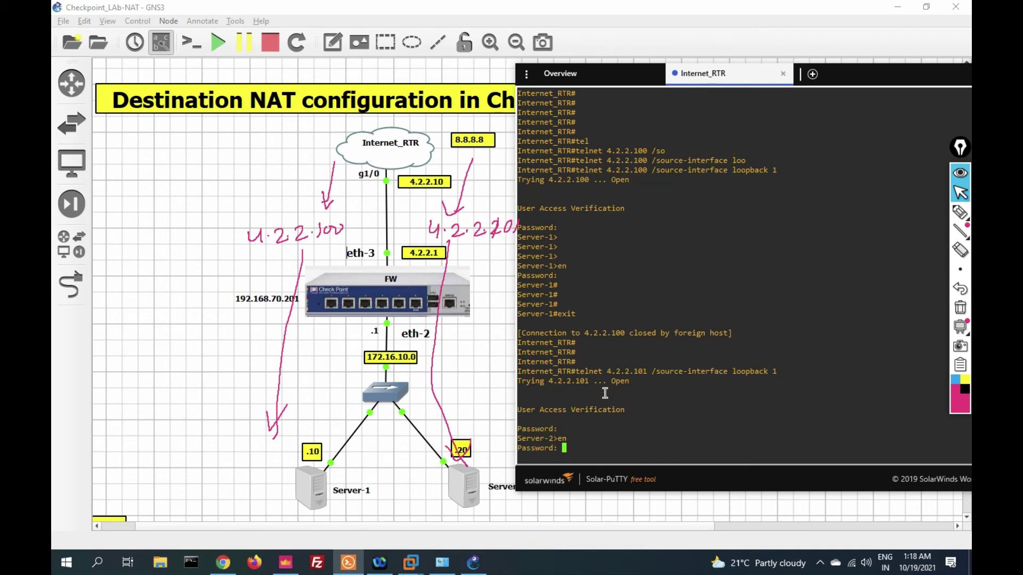
pyautogui.press('Return')
pyautogui.press('Return')
pyautogui.press('Return')
pyautogui.press('Return')
pyautogui.press('Return')
pyautogui.press('Return')
pyautogui.press('Return')
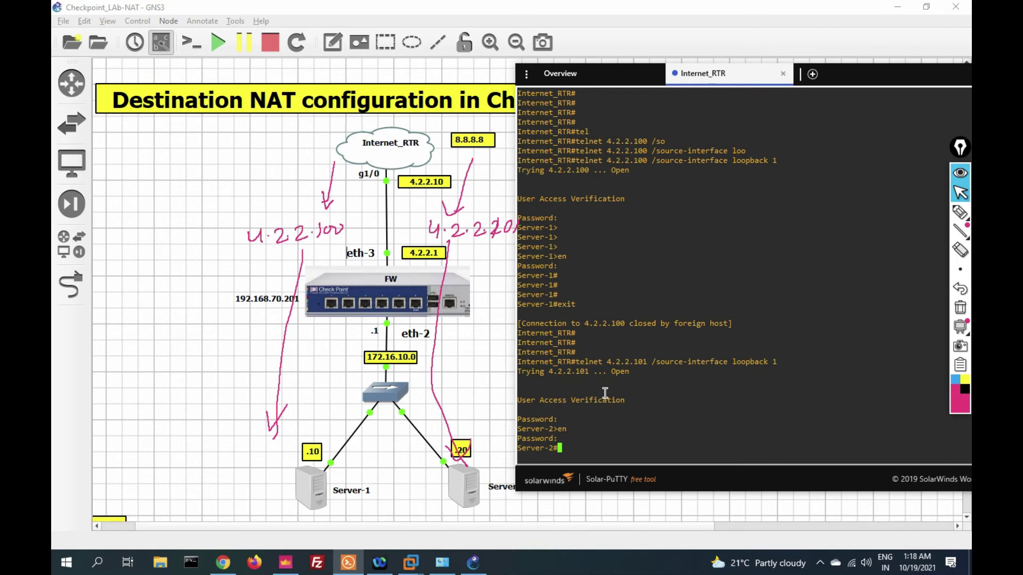
pyautogui.write('exi')
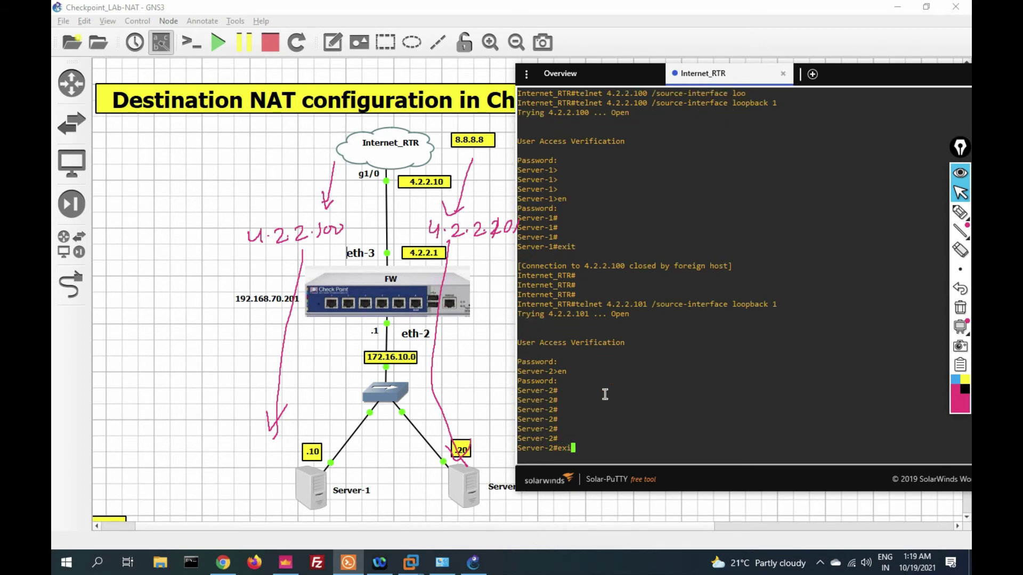
pyautogui.press('Return')
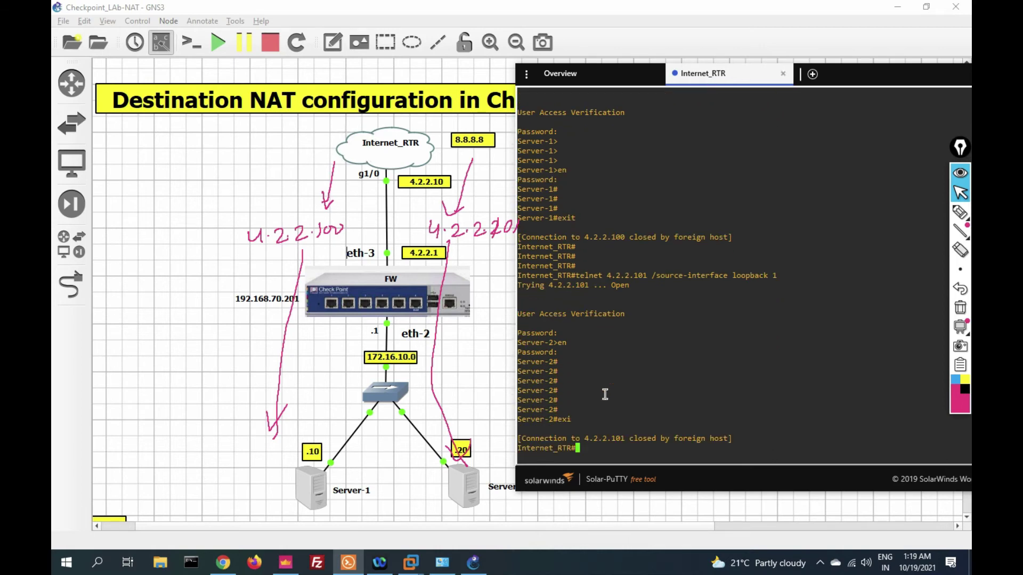
# Filter the SmartConsole logs to source 8.8.8.8
pyautogui.click(286, 563)
pyautogui.click(344, 60)
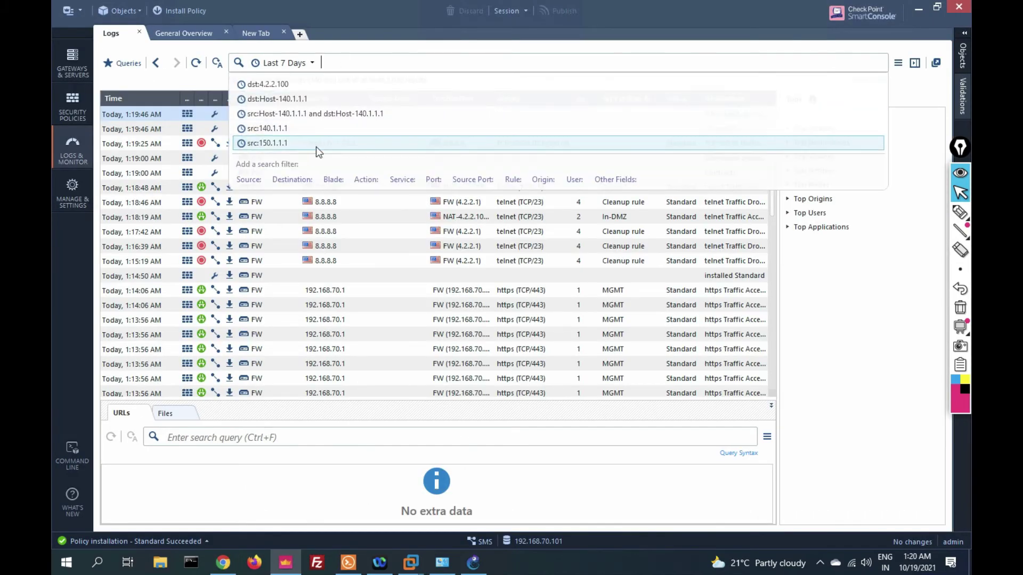
pyautogui.click(248, 179)
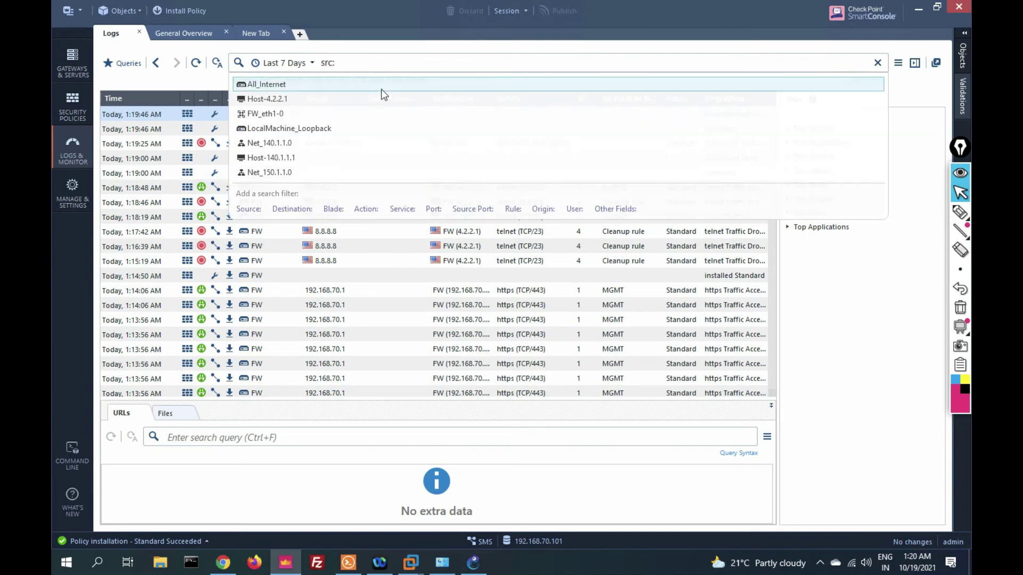
pyautogui.write('8.8.8.8')
pyautogui.press('Return')
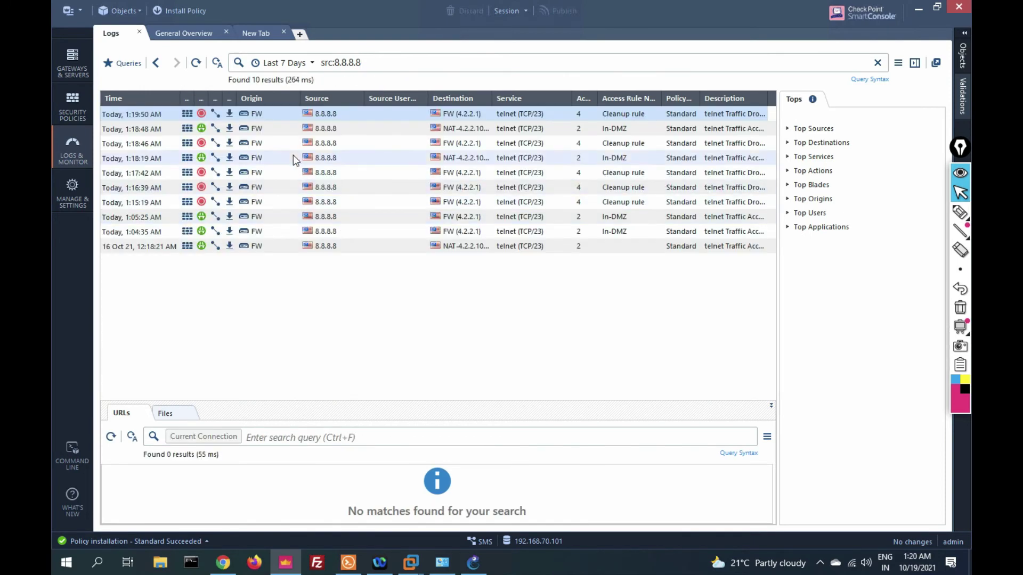
# Confirm the 1:18:19 AM telnet log translated destination 4.2.2.100 to 172.16.10.10
pyautogui.click(323, 156)
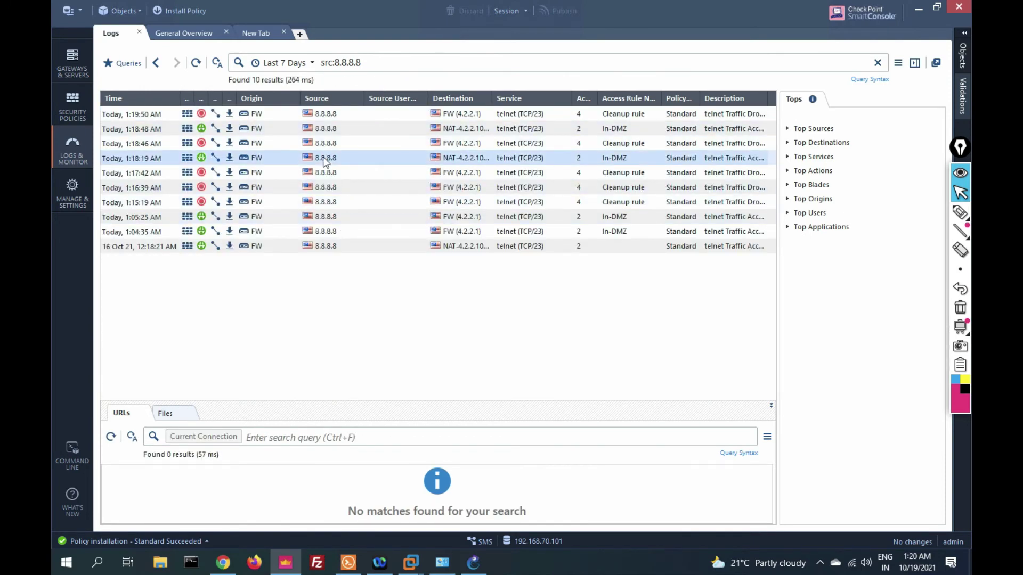
pyautogui.doubleClick(323, 156)
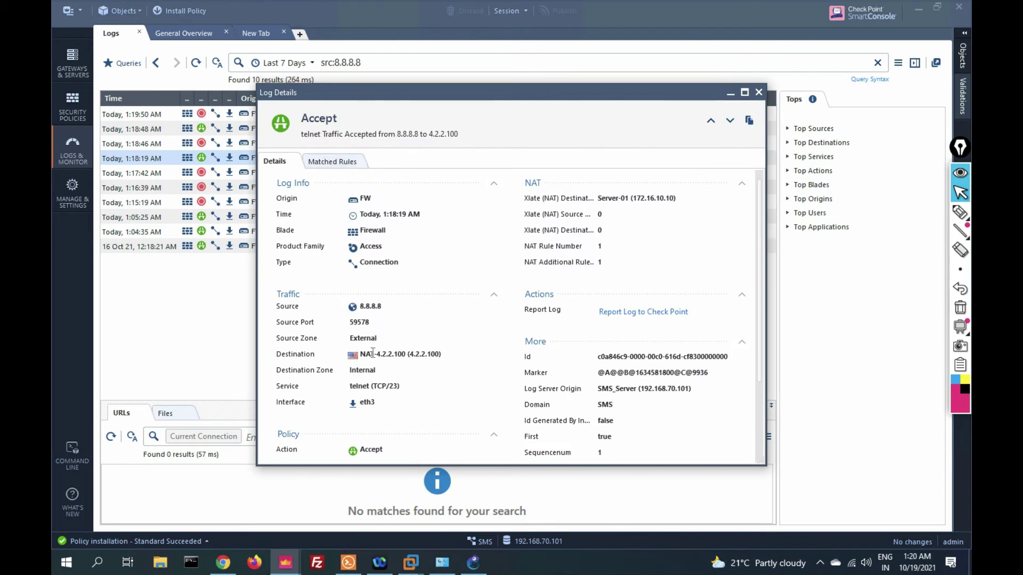
pyautogui.moveTo(378, 355); pyautogui.dragTo(408, 356)
pyautogui.moveTo(632, 198); pyautogui.dragTo(694, 203)
pyautogui.click(759, 92)
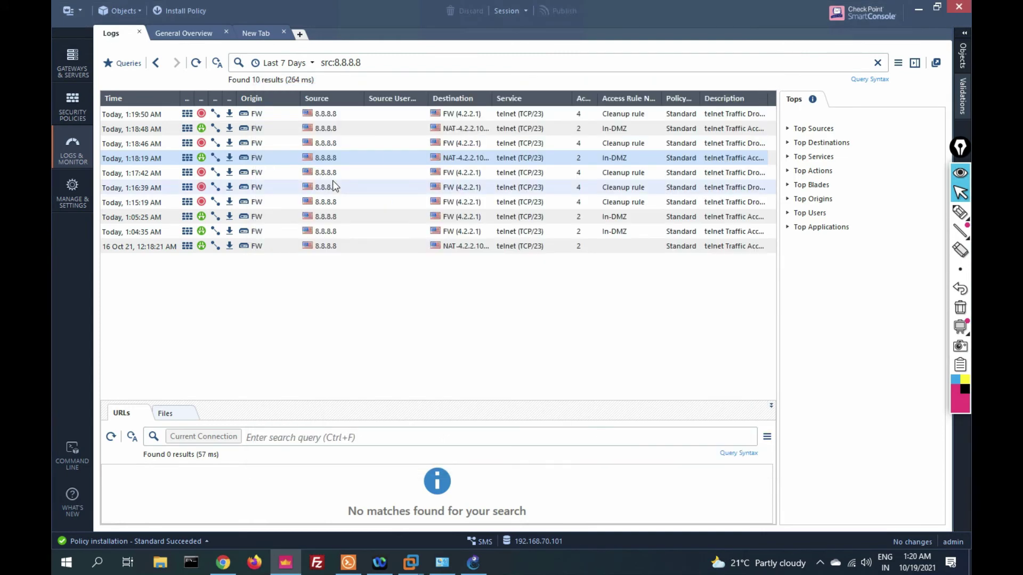
# Confirm the 1:18:48 AM telnet log translated 4.2.2.101 to 172.16.10.20, then bring GNS3 forward
pyautogui.click(307, 133)
pyautogui.doubleClick(308, 133)
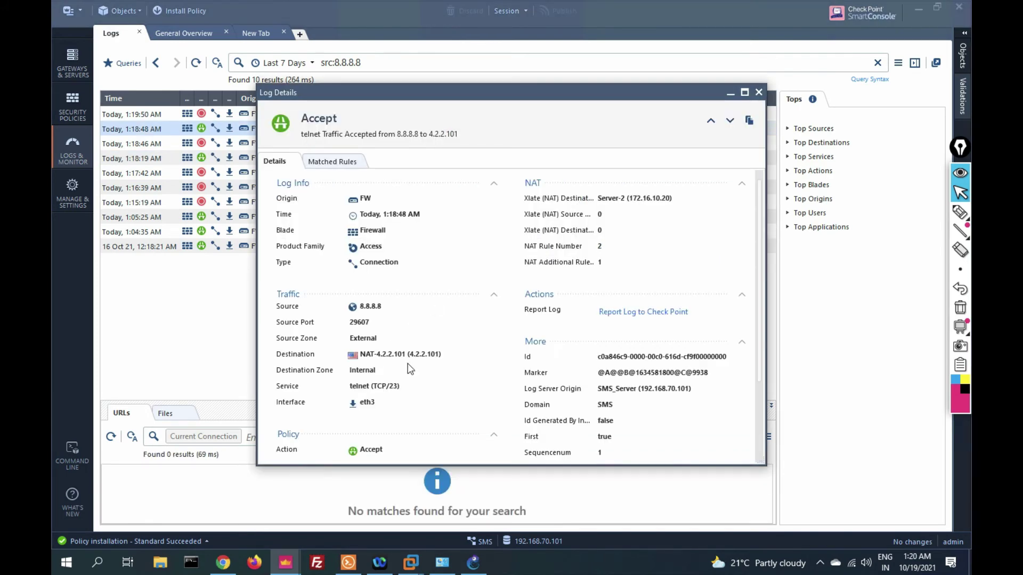
pyautogui.moveTo(411, 355); pyautogui.dragTo(462, 354)
pyautogui.moveTo(621, 198); pyautogui.dragTo(693, 201)
pyautogui.click(759, 93)
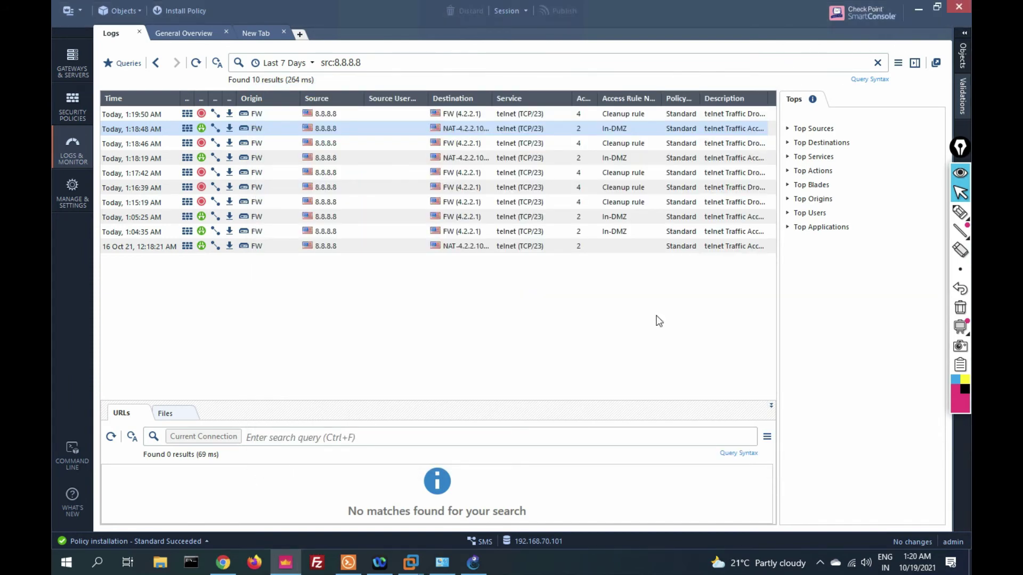
pyautogui.click(473, 565)
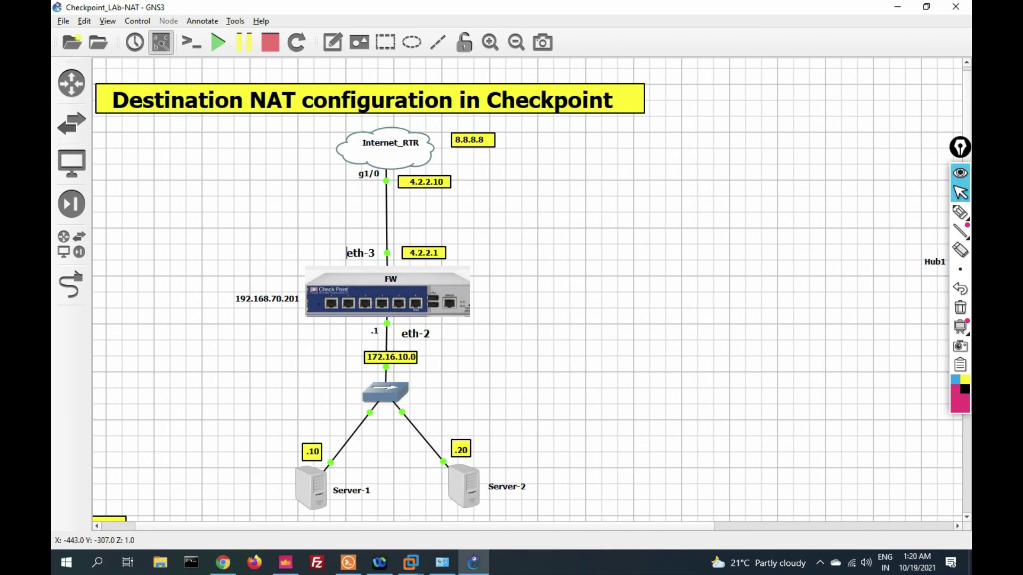
# Handwrite 'Task-3' and a 4.2.2.100:8080 note with an arrow down to Server-1
pyautogui.click(960, 212)
pyautogui.moveTo(124, 203); pyautogui.dragTo(195, 199)
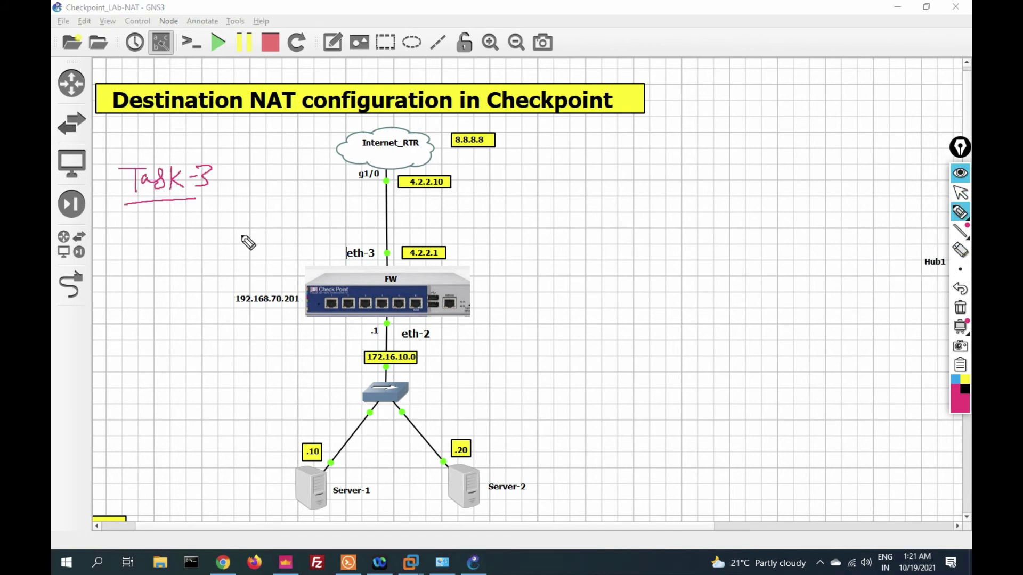
pyautogui.moveTo(237, 229)
pyautogui.mouseDown()
pyautogui.moveTo(224, 228)
pyautogui.moveTo(237, 245)
pyautogui.moveTo(245, 230)
pyautogui.moveTo(326, 224)
pyautogui.moveTo(317, 212)
pyautogui.moveTo(341, 224)
pyautogui.moveTo(353, 212)
pyautogui.moveTo(477, 224)
pyautogui.moveTo(483, 210)
pyautogui.moveTo(491, 221)
pyautogui.moveTo(579, 224)
pyautogui.mouseUp()
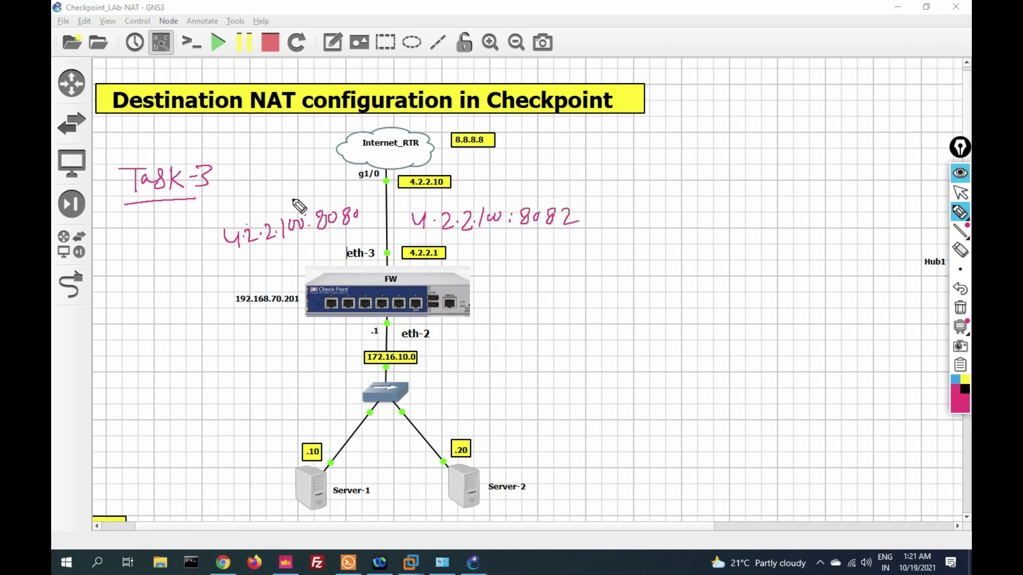
pyautogui.moveTo(295, 142); pyautogui.dragTo(283, 201)
pyautogui.moveTo(293, 183); pyautogui.dragTo(283, 201)
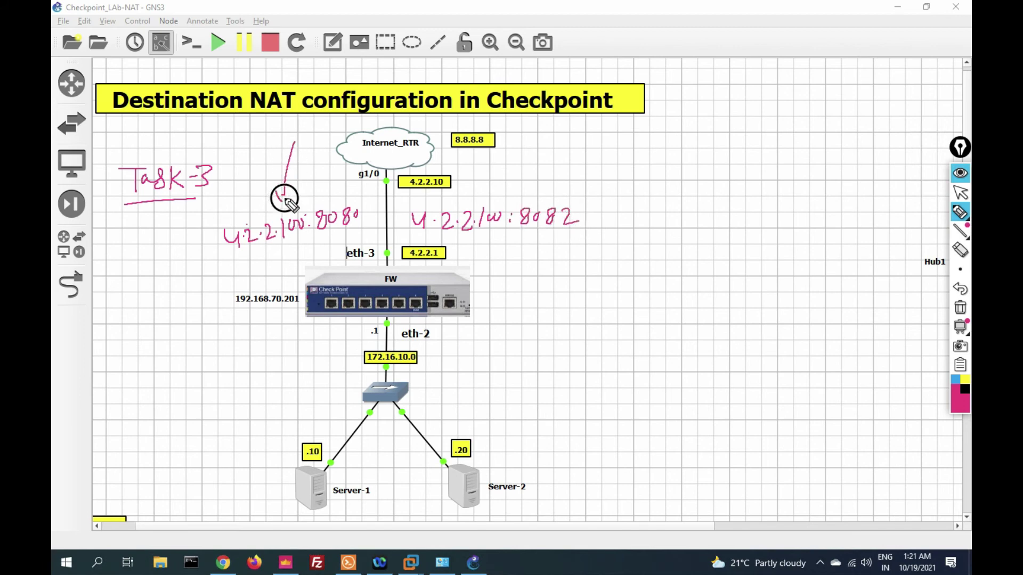
pyautogui.moveTo(318, 231)
pyautogui.mouseDown()
pyautogui.moveTo(359, 228)
pyautogui.moveTo(312, 243)
pyautogui.moveTo(278, 420)
pyautogui.moveTo(305, 409)
pyautogui.mouseUp()
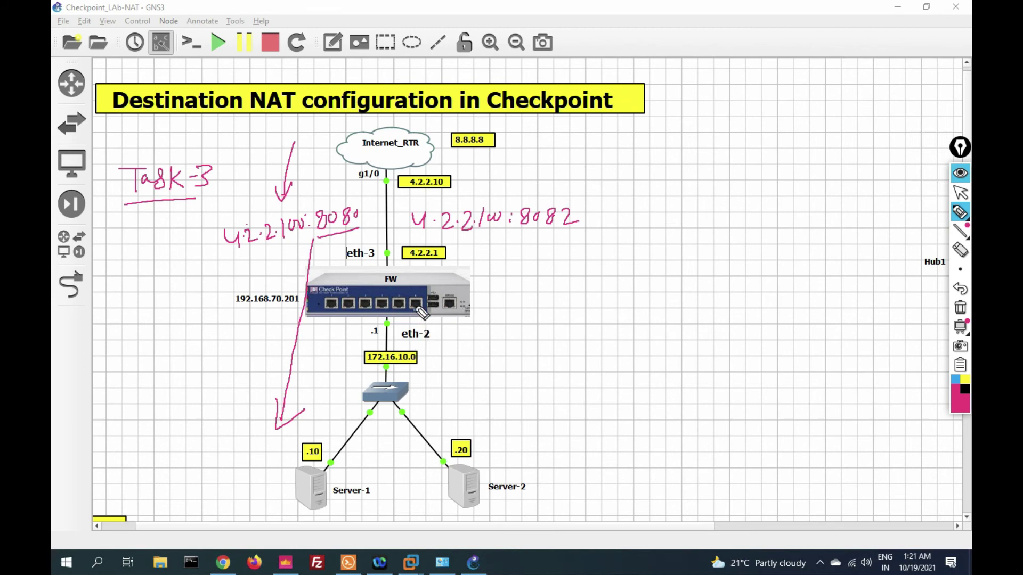
# Draw an arrow from 8.8.8.8 to the 8082 note, mark its path to Server-2, and return to SmartConsole
pyautogui.click(476, 155)
pyautogui.moveTo(476, 154)
pyautogui.mouseDown()
pyautogui.moveTo(475, 204)
pyautogui.moveTo(466, 199)
pyautogui.moveTo(484, 194)
pyautogui.mouseUp()
pyautogui.moveTo(512, 231)
pyautogui.mouseDown()
pyautogui.moveTo(560, 233)
pyautogui.moveTo(517, 320)
pyautogui.moveTo(512, 451)
pyautogui.moveTo(544, 432)
pyautogui.mouseUp()
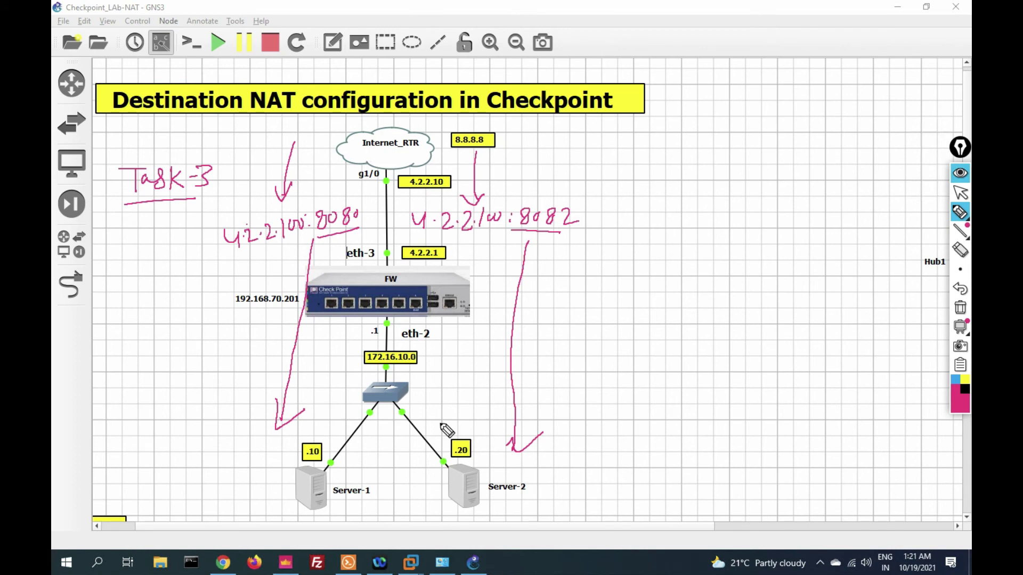
pyautogui.click(286, 563)
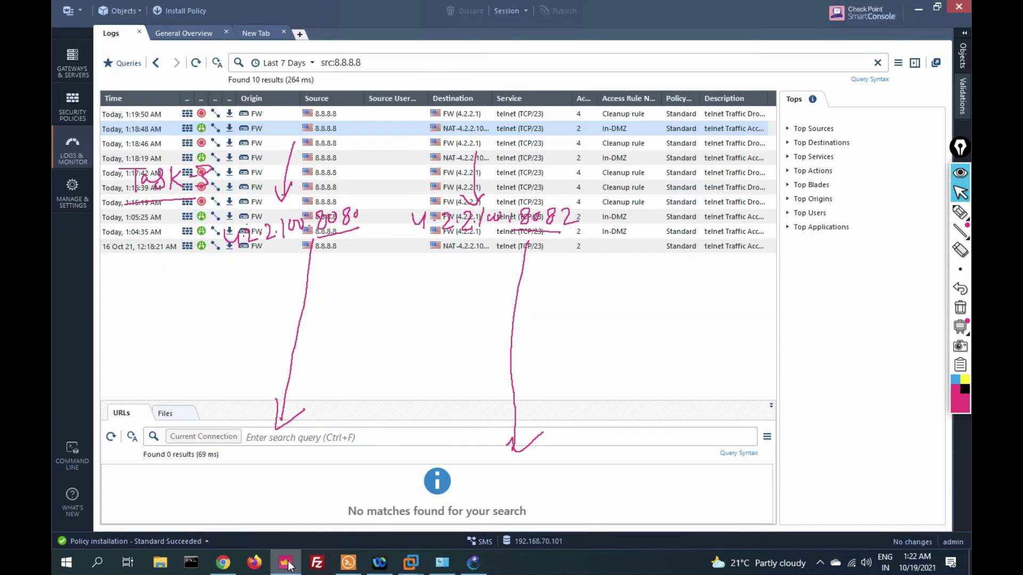
# Remove NAT-4.2.2.101 from NAT rule 2's original destination
pyautogui.click(83, 108)
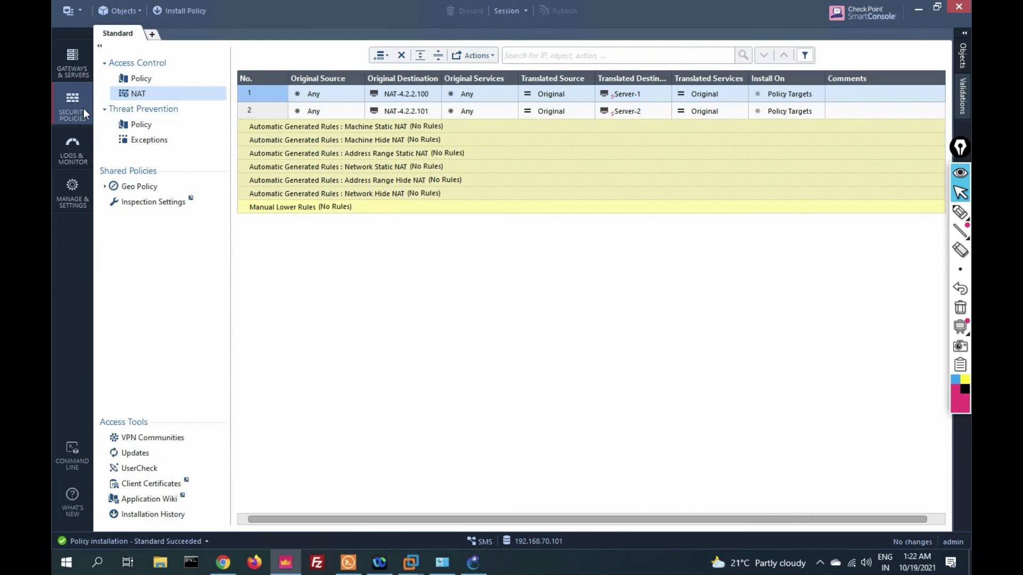
pyautogui.click(405, 111)
pyautogui.press('Delete')
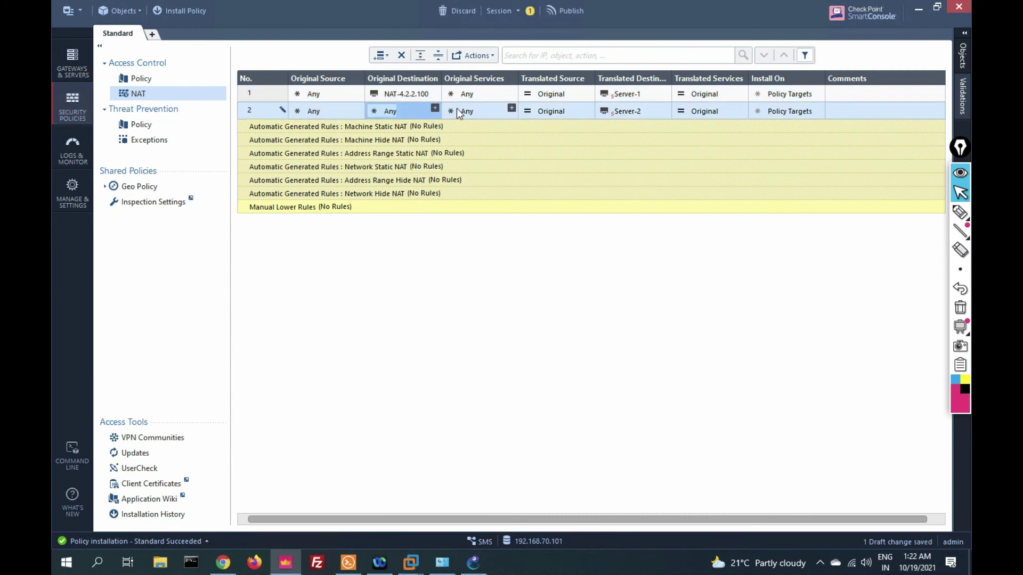
# Set HTTPS_proxy as NAT rule 1's original service
pyautogui.click(320, 91)
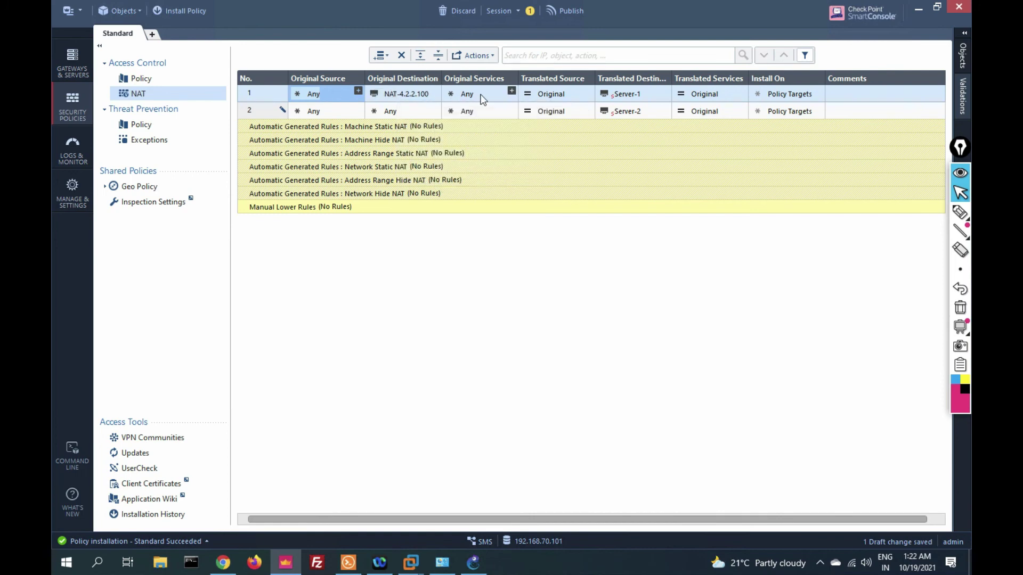
pyautogui.click(511, 90)
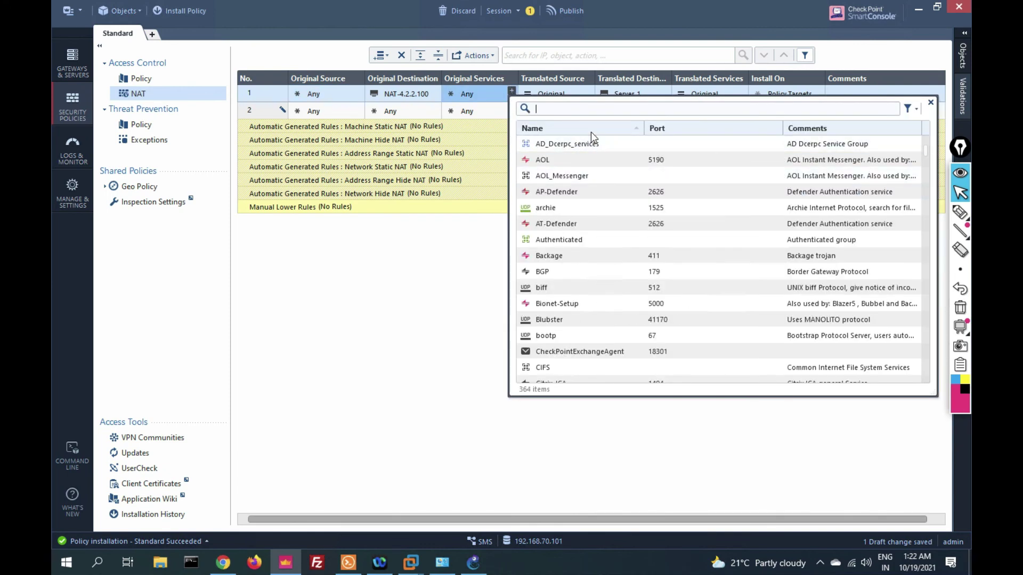
pyautogui.write('https')
pyautogui.click(581, 177)
pyautogui.moveTo(641, 95)
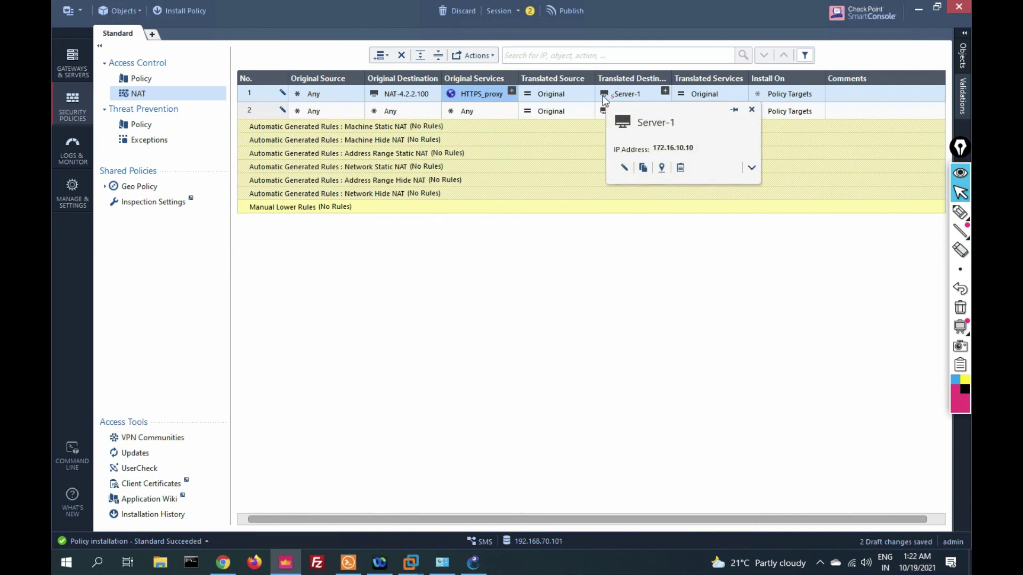
# Copy NAT-4.2.2.100 from rule 1 into rule 2's original destination
pyautogui.click(416, 99)
pyautogui.moveTo(415, 101); pyautogui.dragTo(412, 111)
pyautogui.moveTo(427, 114)
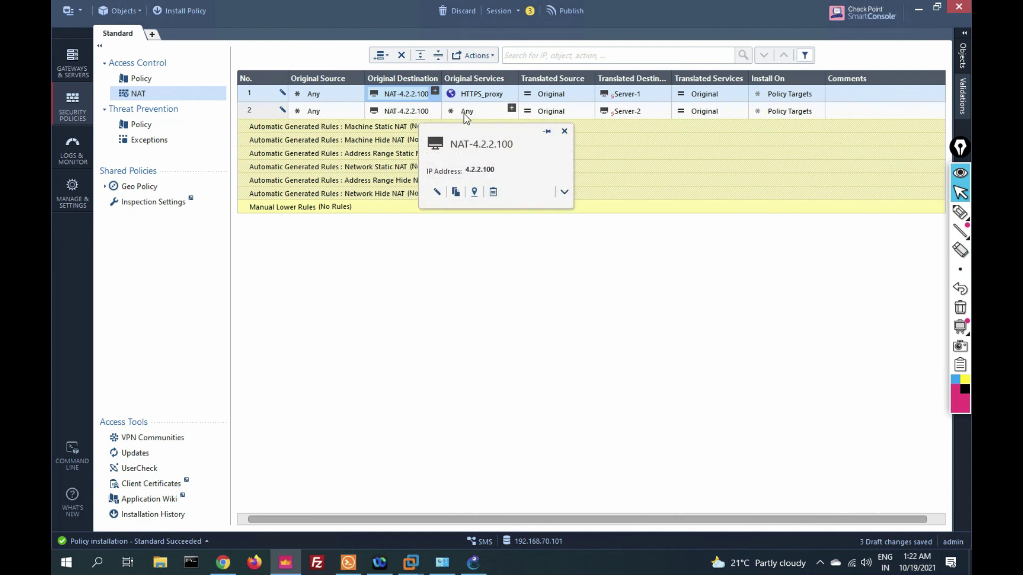
# Set NAT-Server-2 (tcp/8082) as rule 2's original service and check its info card
pyautogui.click(512, 109)
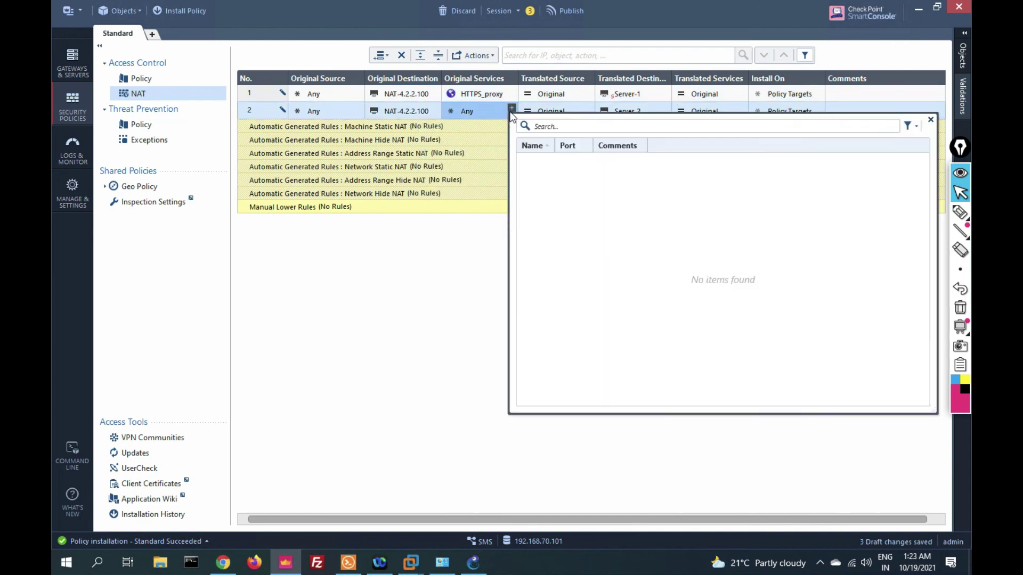
pyautogui.write('http')
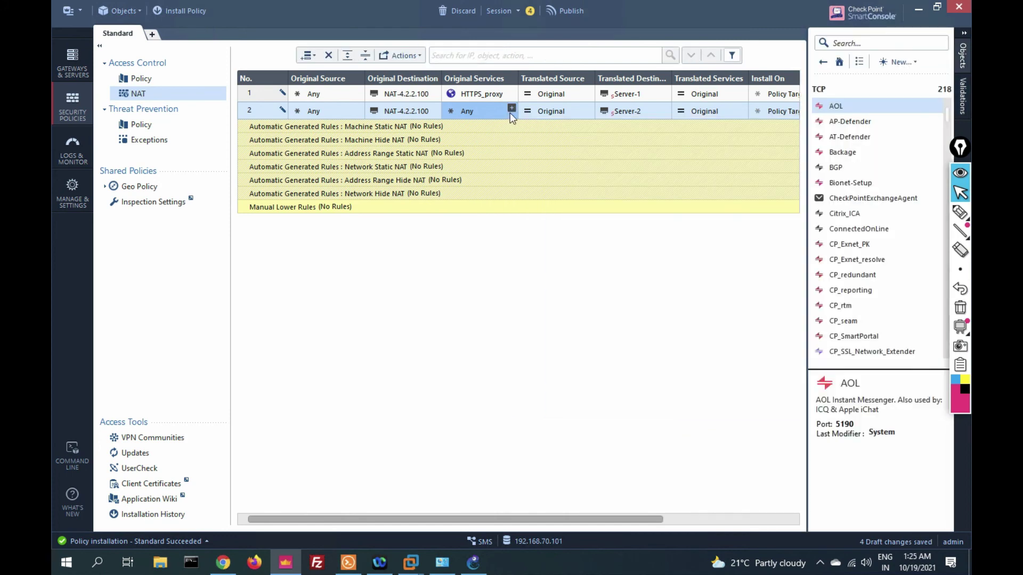
pyautogui.click(510, 113)
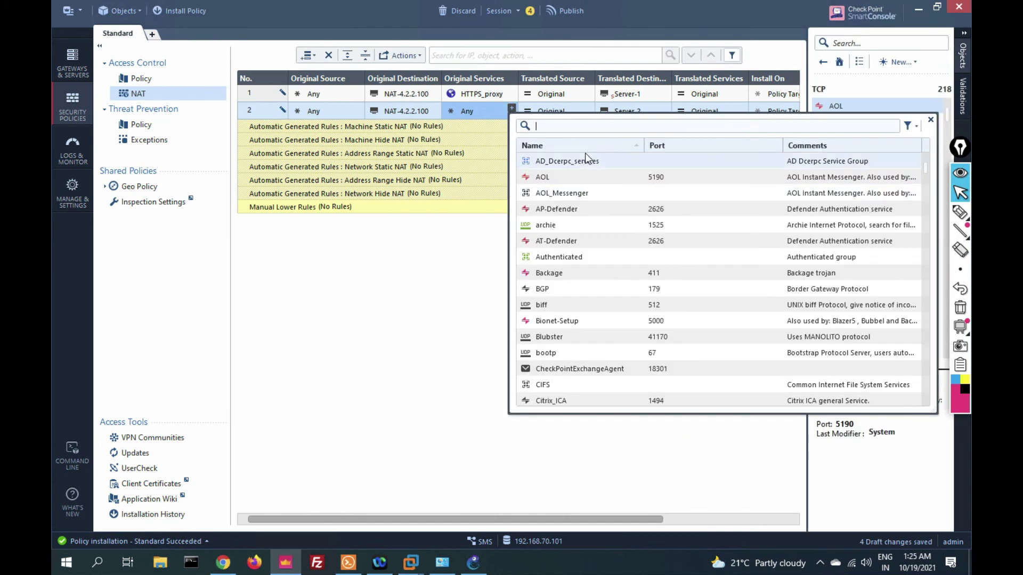
pyautogui.write('nat')
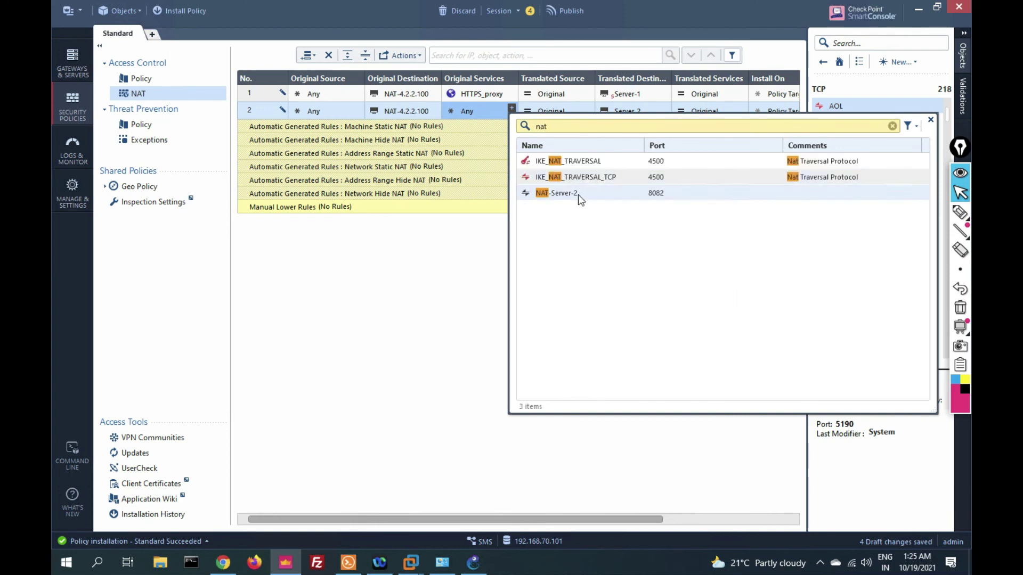
pyautogui.click(576, 198)
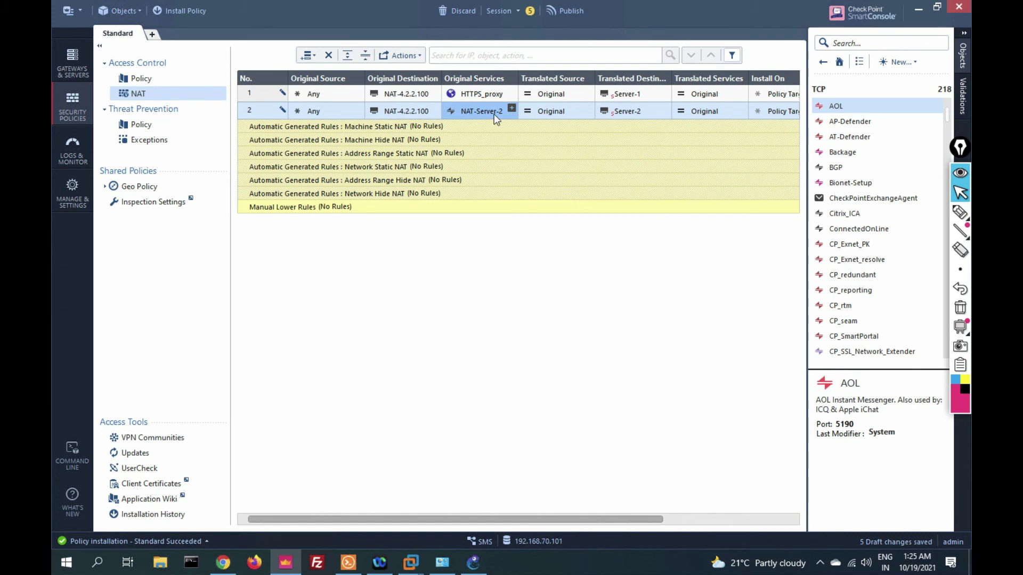
pyautogui.moveTo(494, 114)
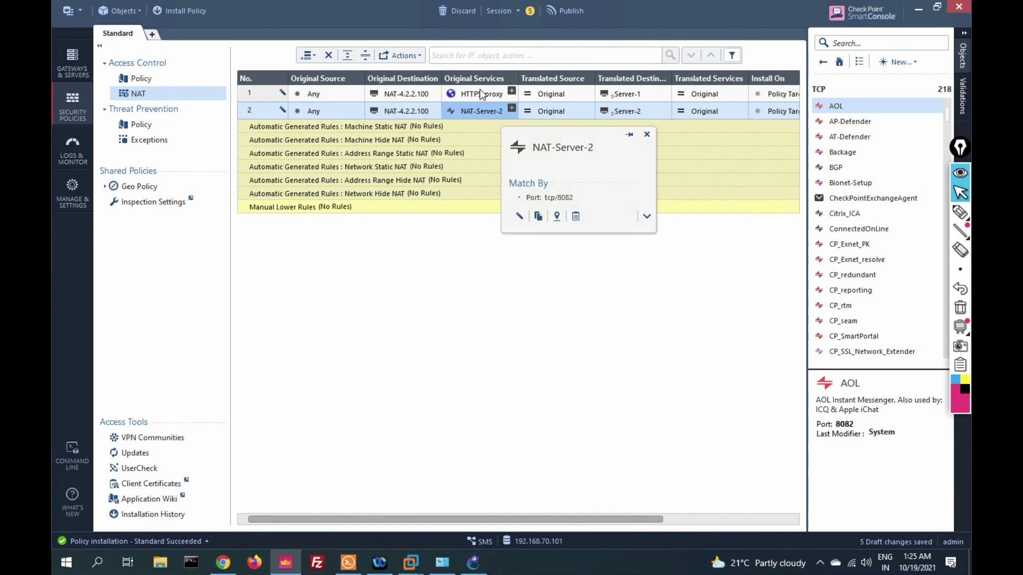
pyautogui.moveTo(482, 96)
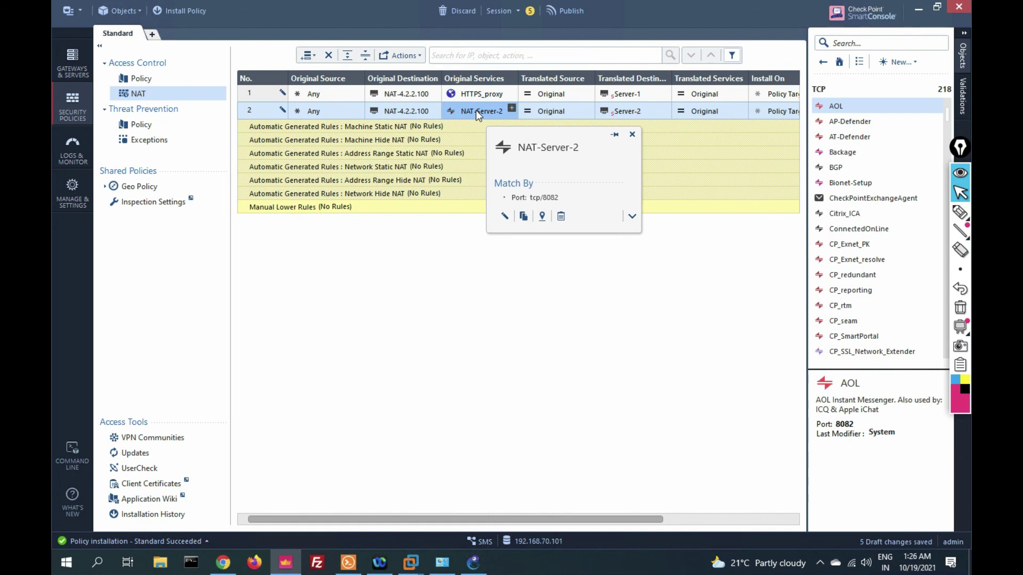
pyautogui.moveTo(625, 114)
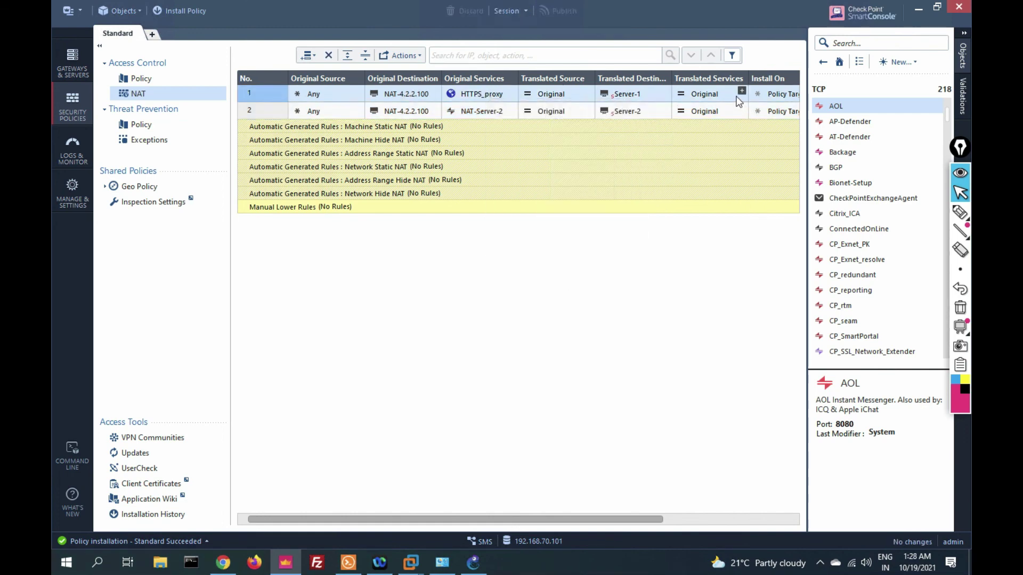
# Set the translated service to telnet in NAT rules 1 and 2
pyautogui.click(742, 90)
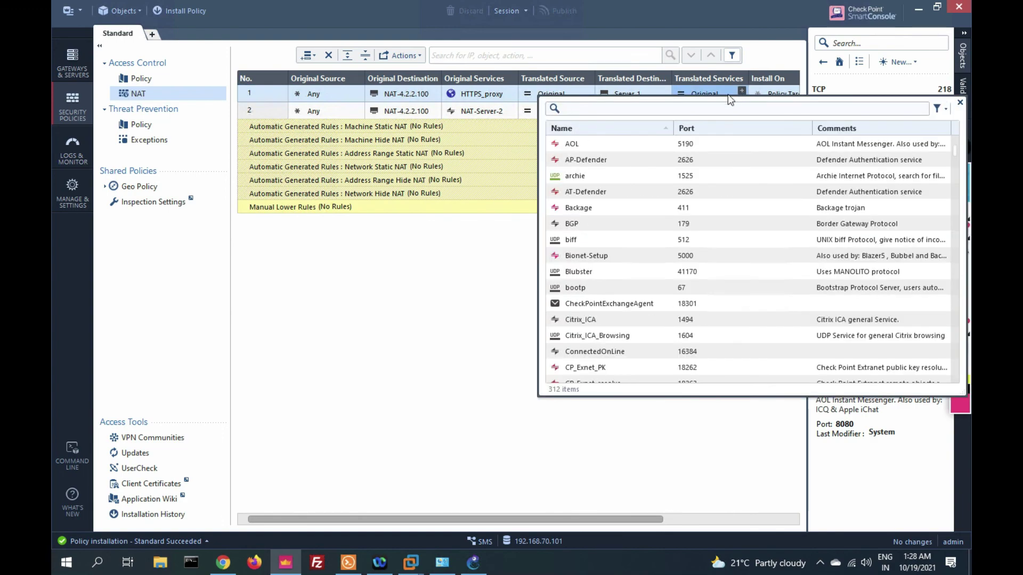
pyautogui.write('tel')
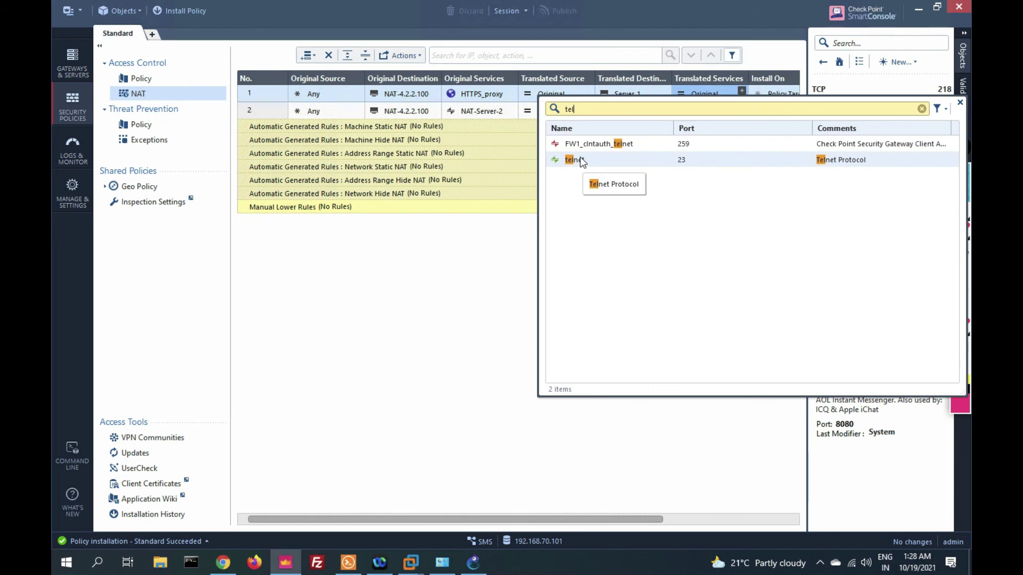
pyautogui.doubleClick(582, 161)
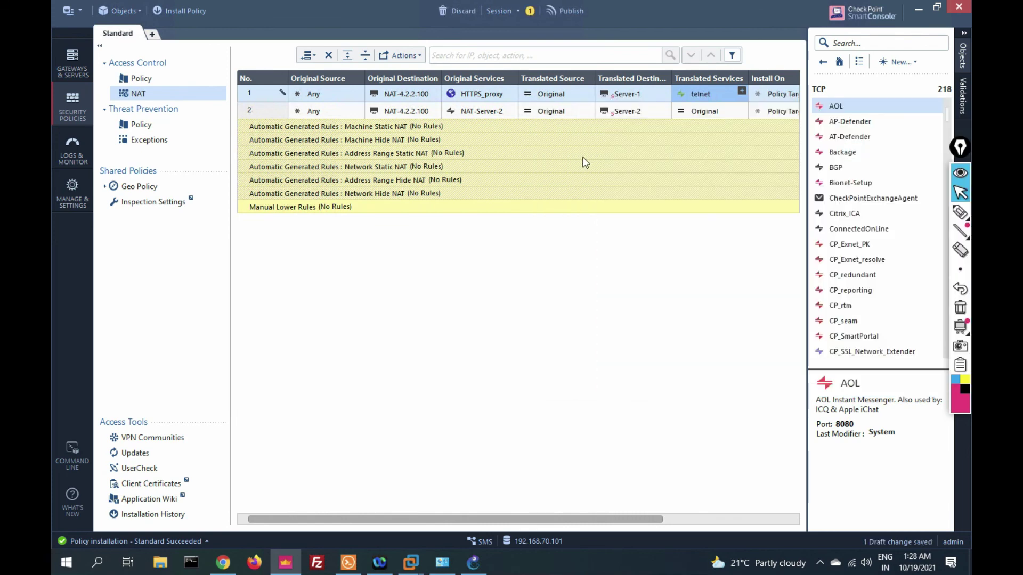
pyautogui.click(707, 112)
pyautogui.click(743, 109)
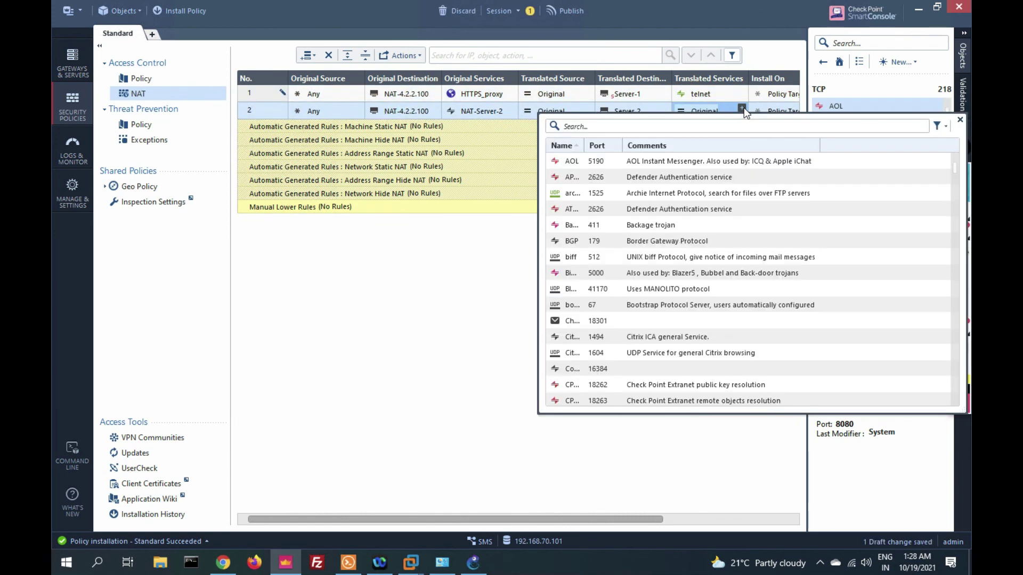
pyautogui.write('te')
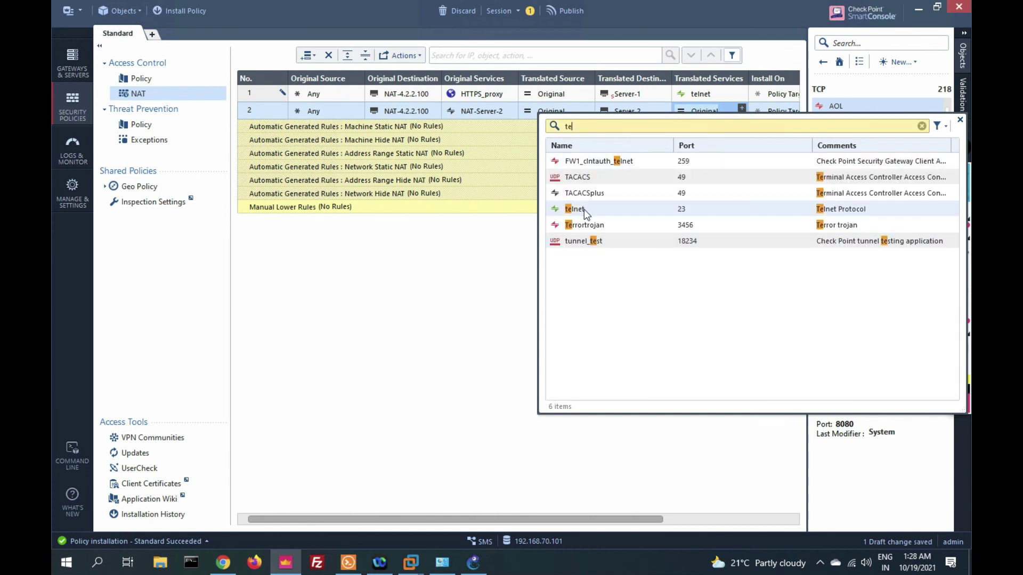
pyautogui.doubleClick(583, 209)
# Publish the session and install the Standard policy on FW
pyautogui.click(565, 12)
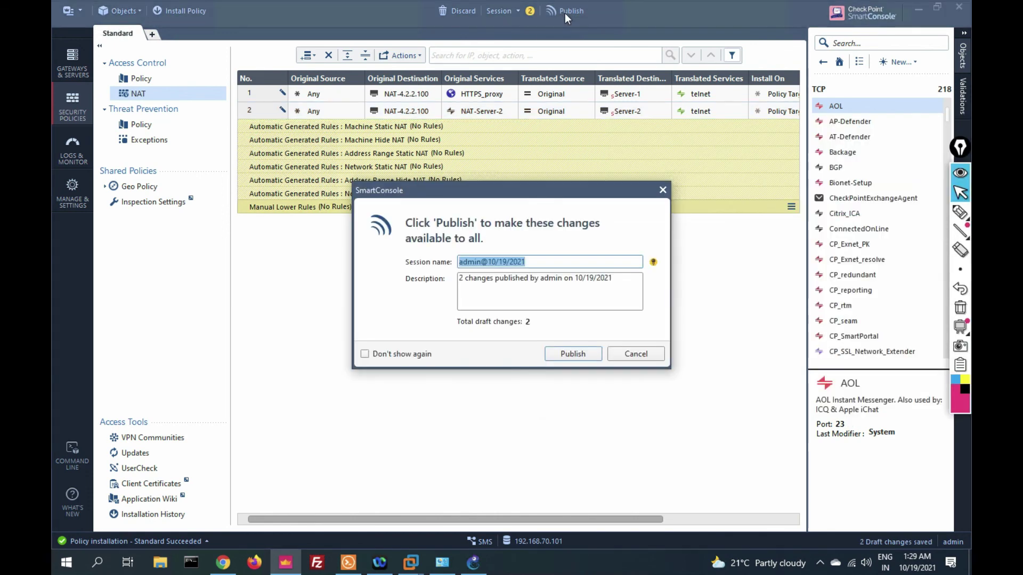
pyautogui.click(573, 353)
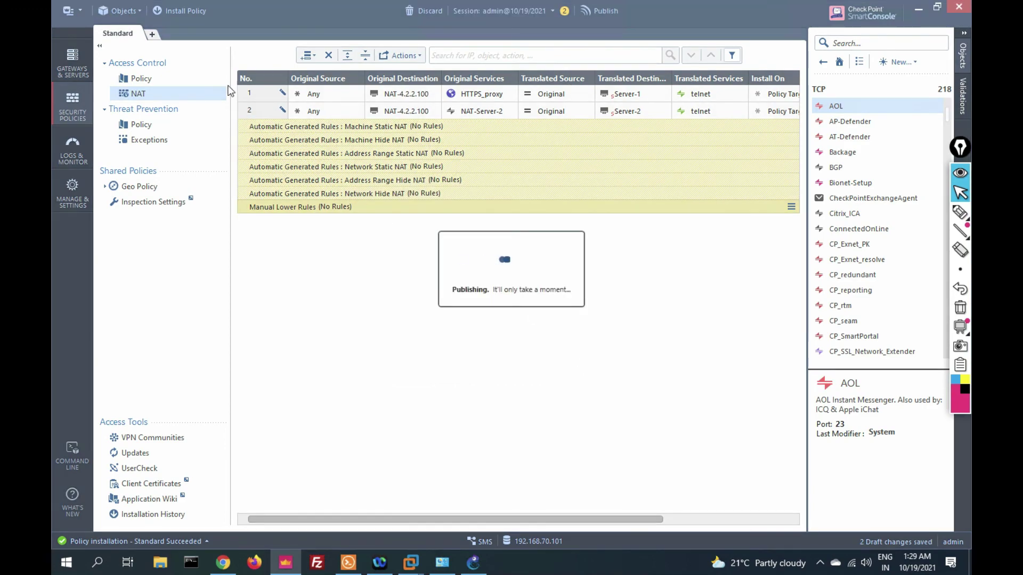
pyautogui.click(187, 12)
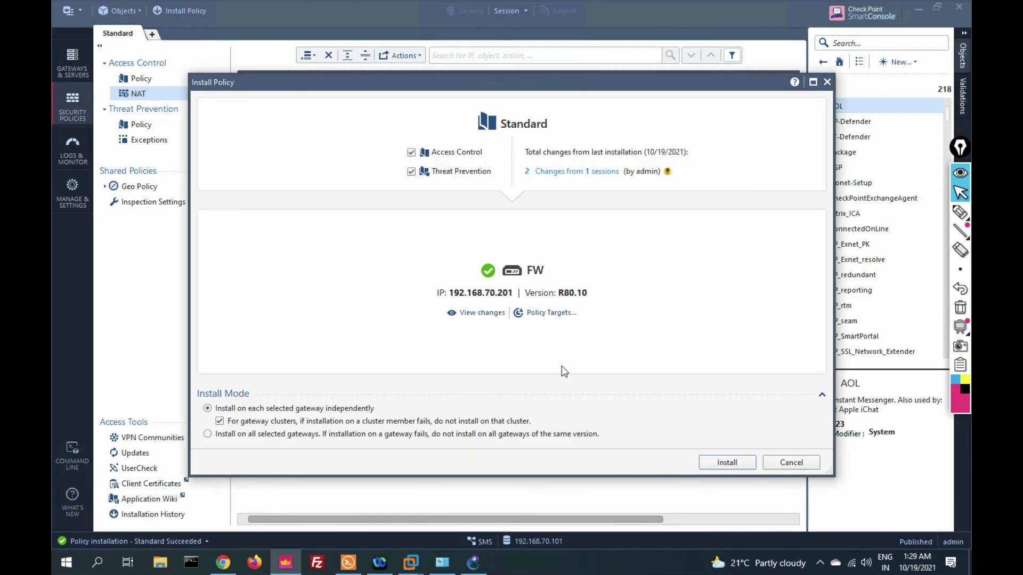
pyautogui.click(740, 465)
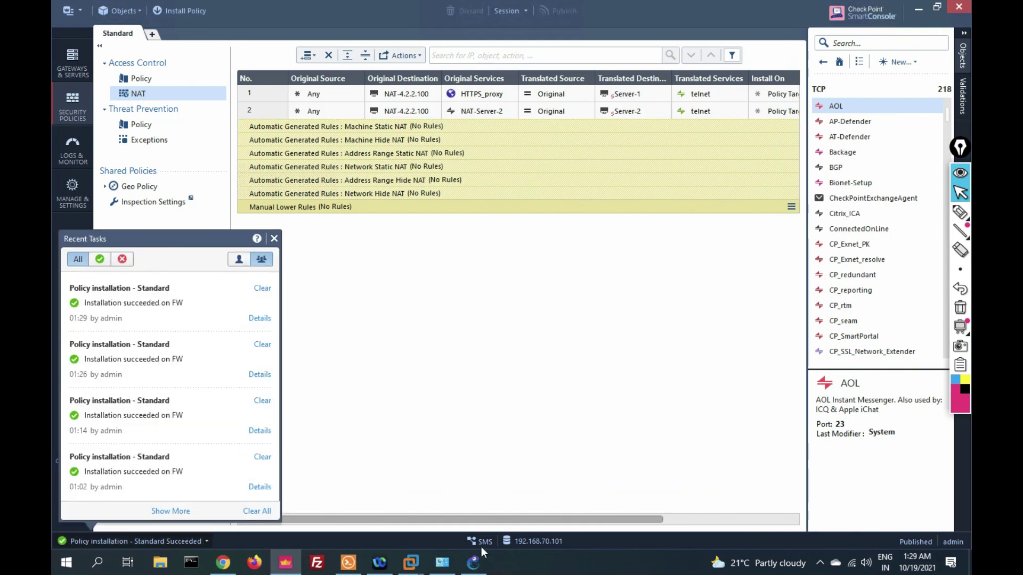
pyautogui.click(474, 563)
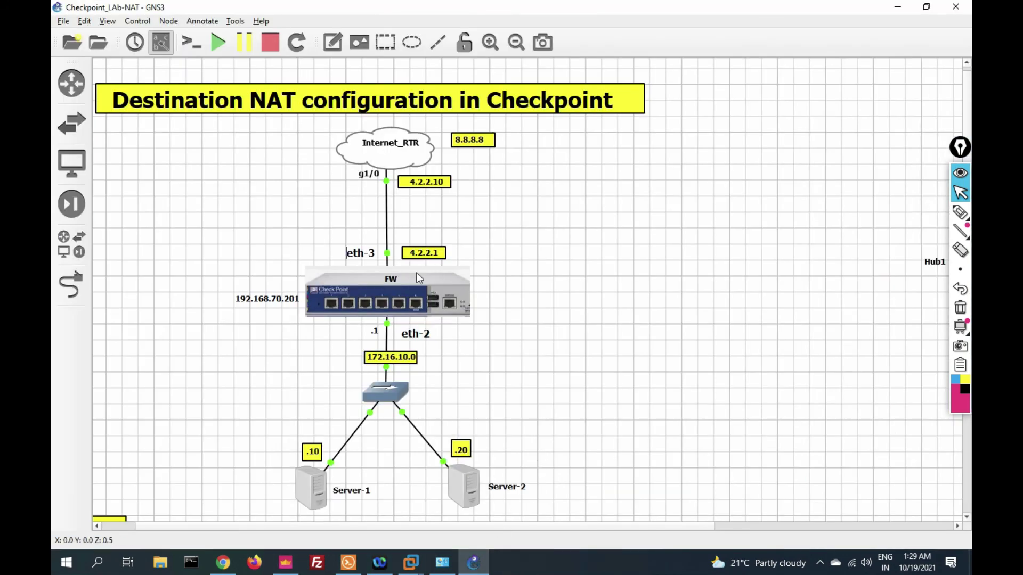
# Telnet from Internet_RTR to 4.2.2.100 port 8080, log in to Server-1, then exit
pyautogui.hotkey('alt', 'Tab')
pyautogui.write('telnet ')
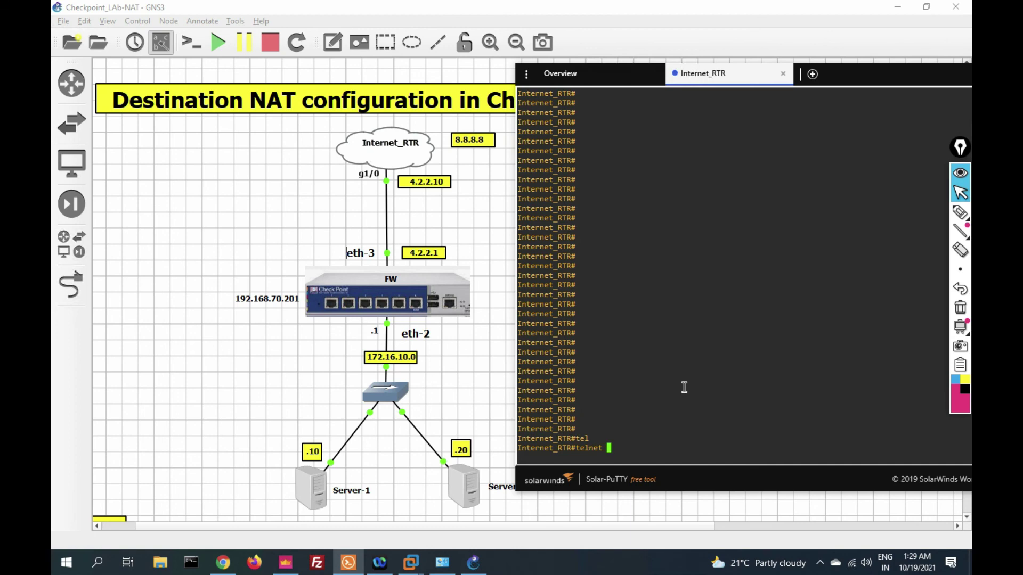
pyautogui.write('4.2.2.100 8080')
pyautogui.press('Return')
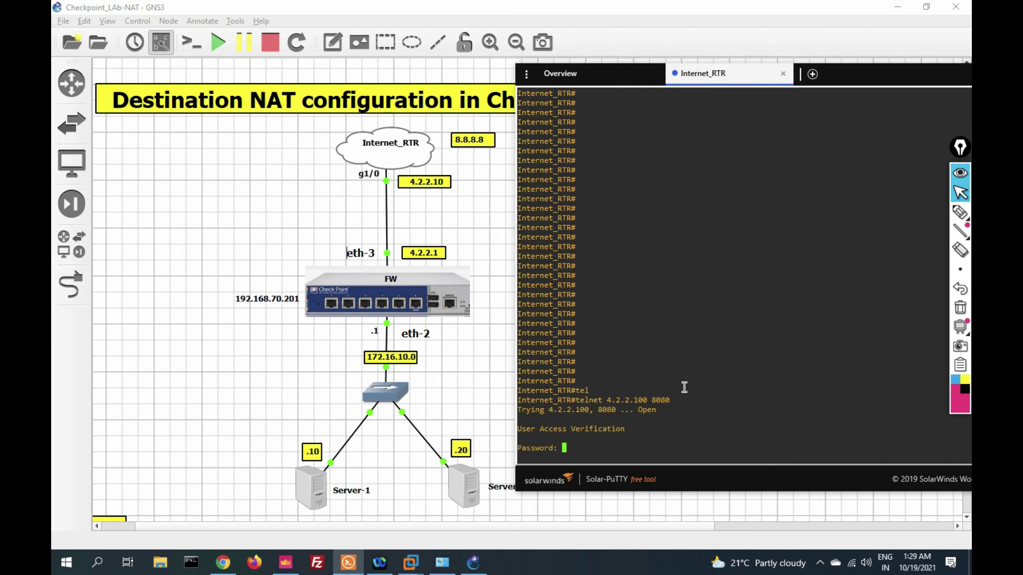
pyautogui.press('Return')
pyautogui.press('Return')
pyautogui.press('Return')
pyautogui.press('Return')
pyautogui.press('Return')
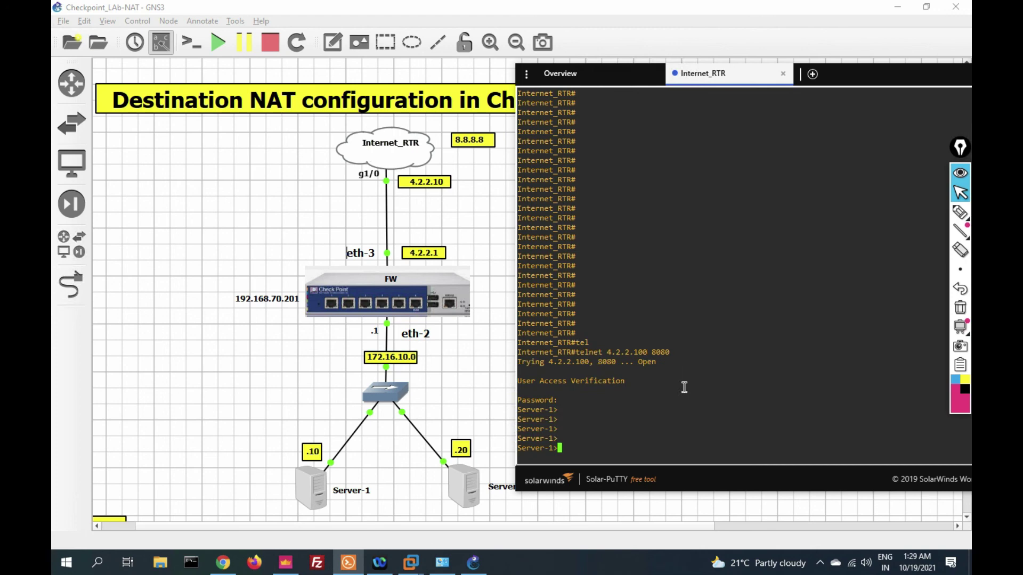
pyautogui.moveTo(606, 349); pyautogui.dragTo(671, 350)
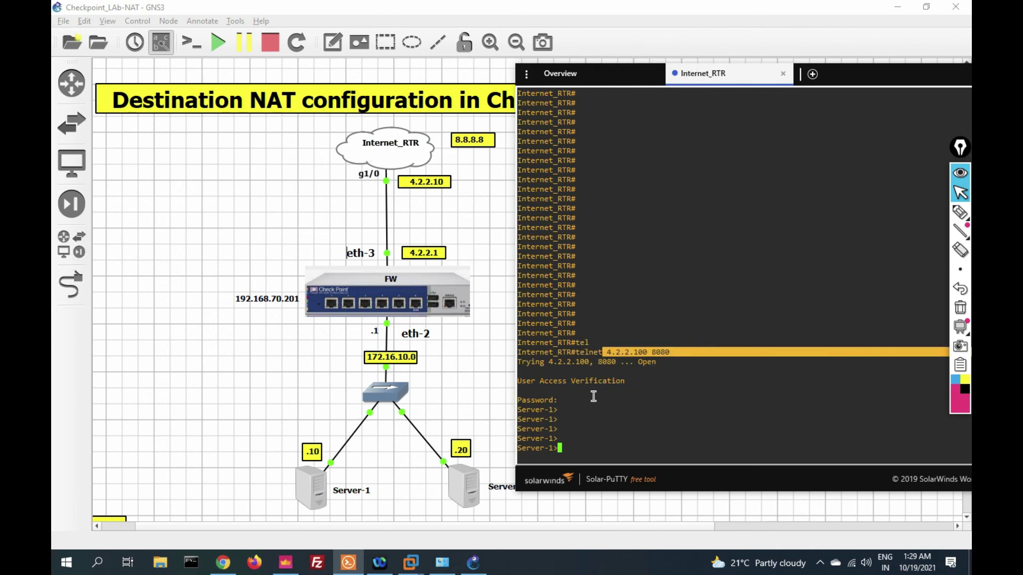
pyautogui.click(519, 410)
pyautogui.moveTo(519, 411); pyautogui.dragTo(573, 415)
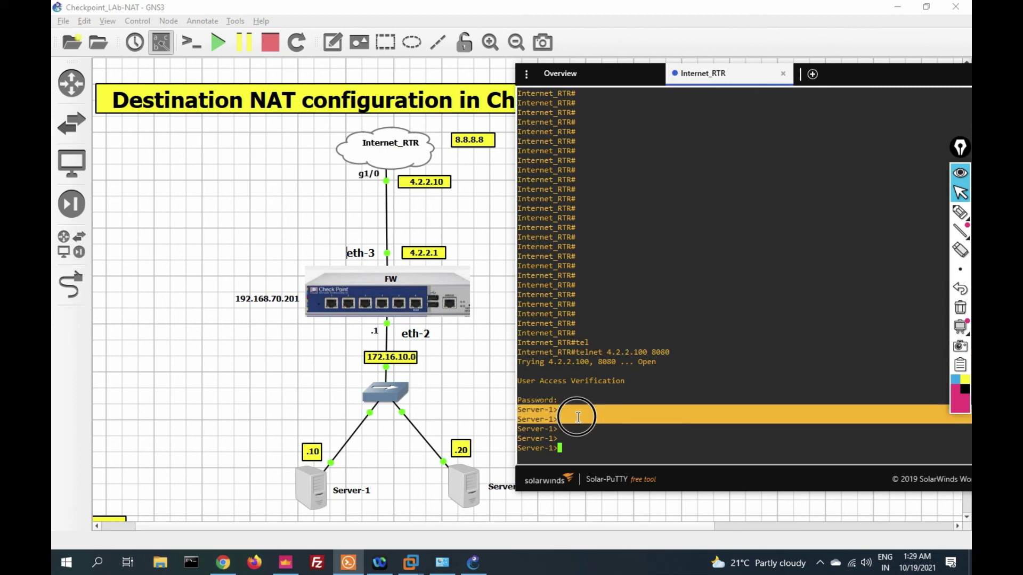
pyautogui.click(582, 456)
pyautogui.write('exi')
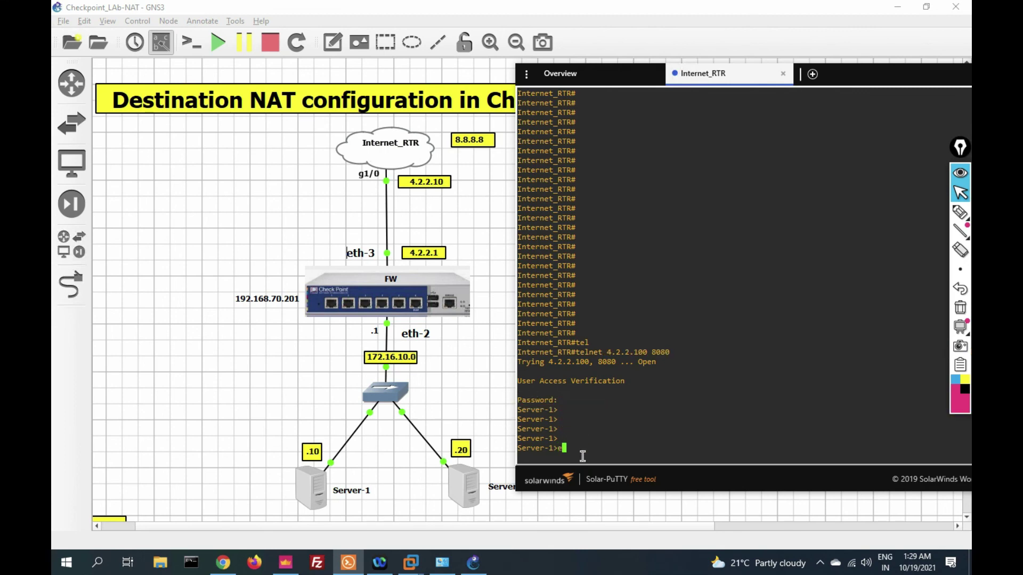
pyautogui.press('Return')
pyautogui.press('Return')
pyautogui.press('Return')
pyautogui.press('Return')
pyautogui.press('Return')
pyautogui.press('Return')
pyautogui.press('Return')
# Telnet to 4.2.2.100 port 8082 and log in to Server-2
pyautogui.press('Up')
pyautogui.press('BackSpace')
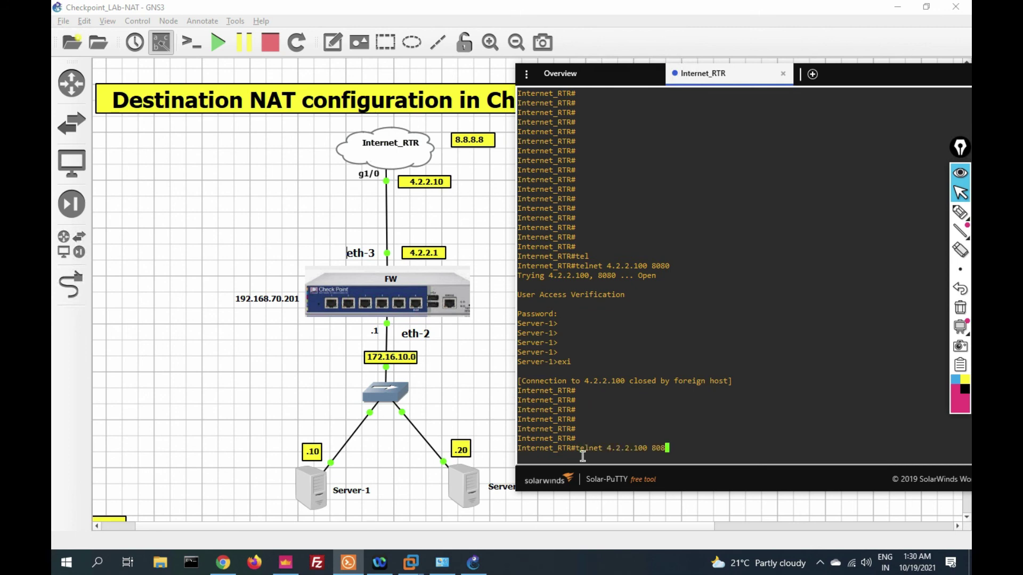
pyautogui.write('2')
pyautogui.press('Return')
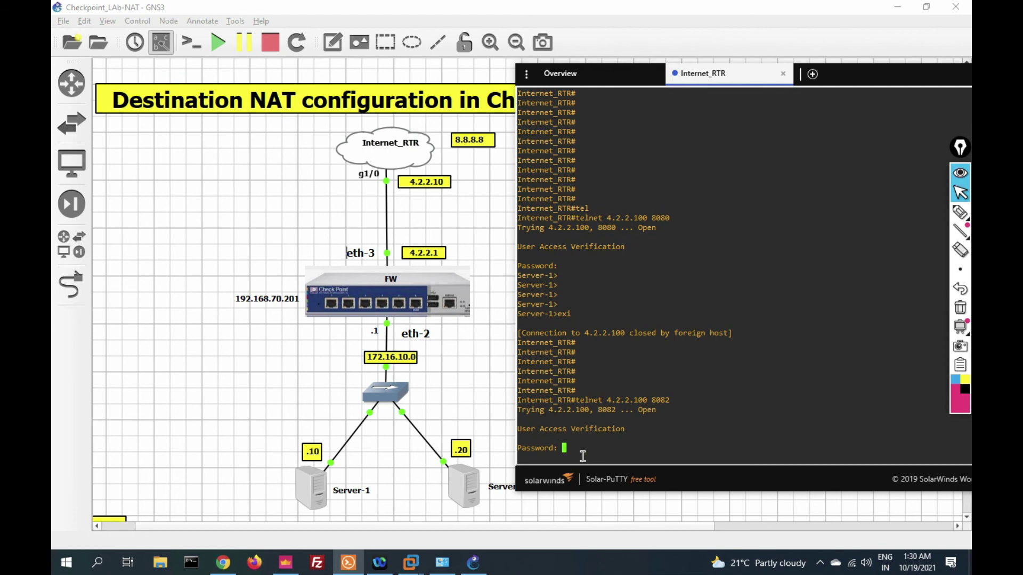
pyautogui.press('Return')
pyautogui.press('Return')
pyautogui.press('Return')
pyautogui.press('Return')
pyautogui.press('Return')
pyautogui.press('Return')
pyautogui.press('Return')
pyautogui.press('Return')
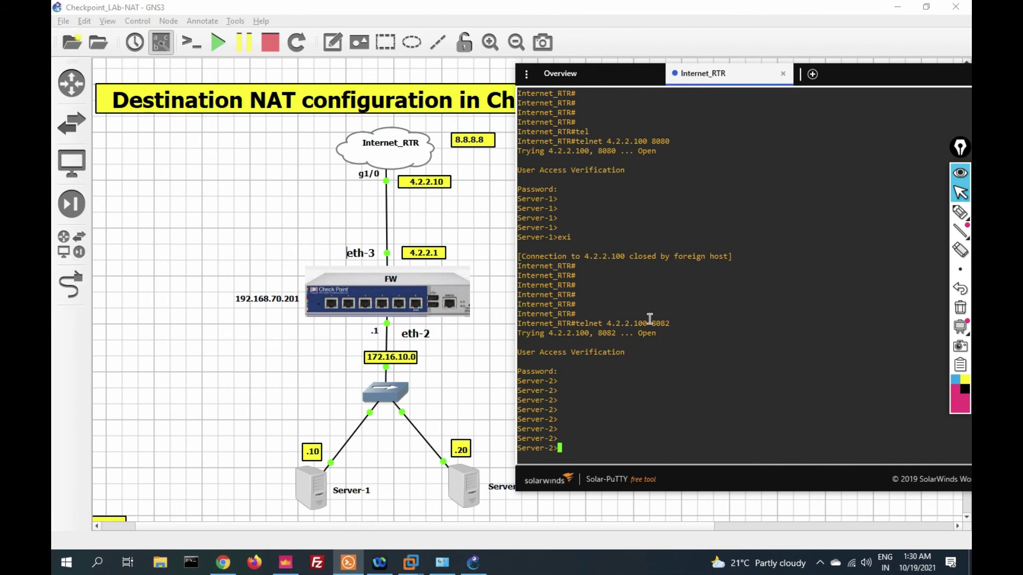
pyautogui.moveTo(647, 322); pyautogui.dragTo(673, 323)
pyautogui.moveTo(520, 382); pyautogui.dragTo(587, 384)
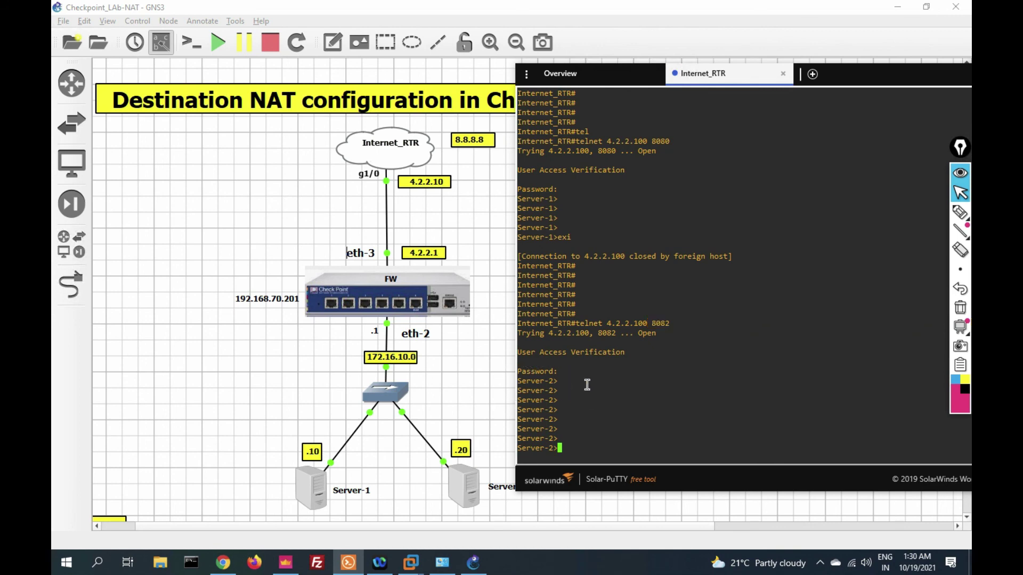